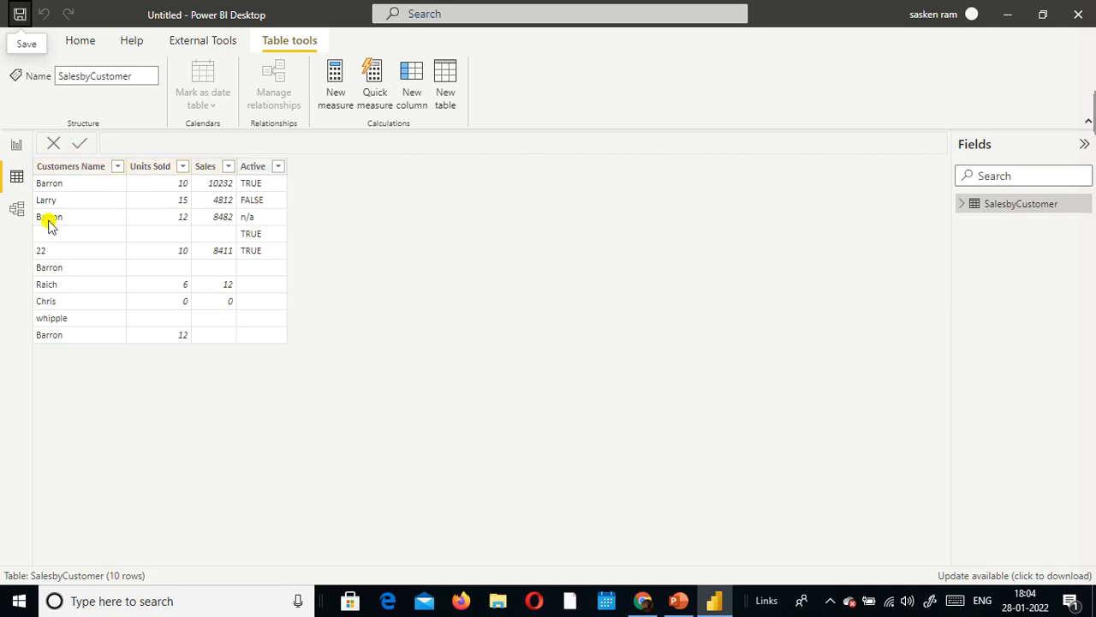
Step: Open the SalesbyCustomer query in the Power Query Editor to transform its data
click(81, 42)
click(396, 101)
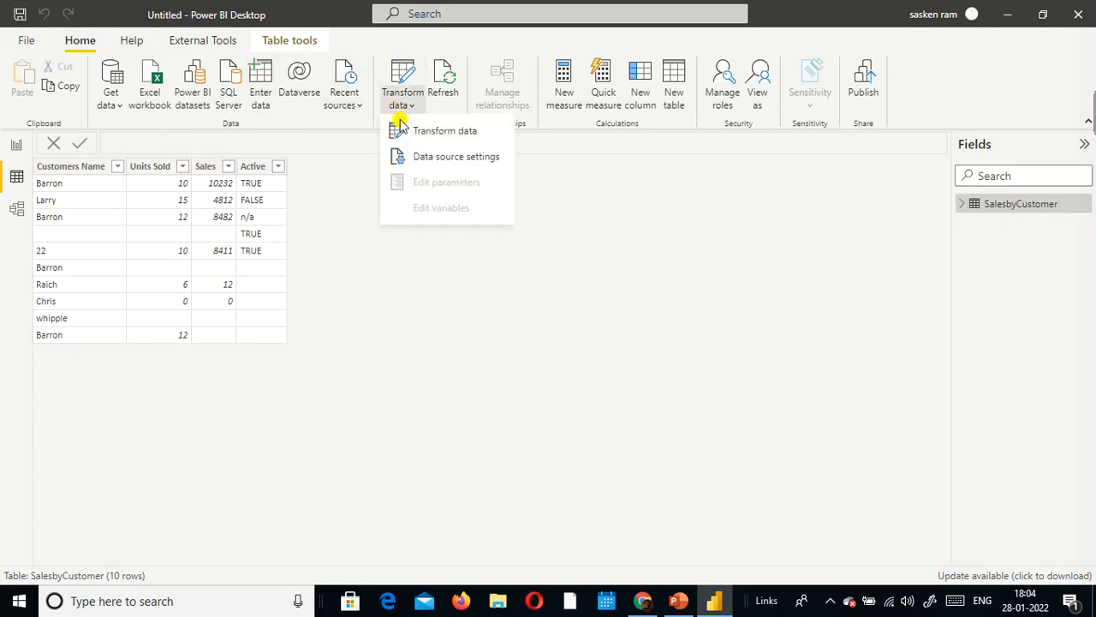
click(407, 135)
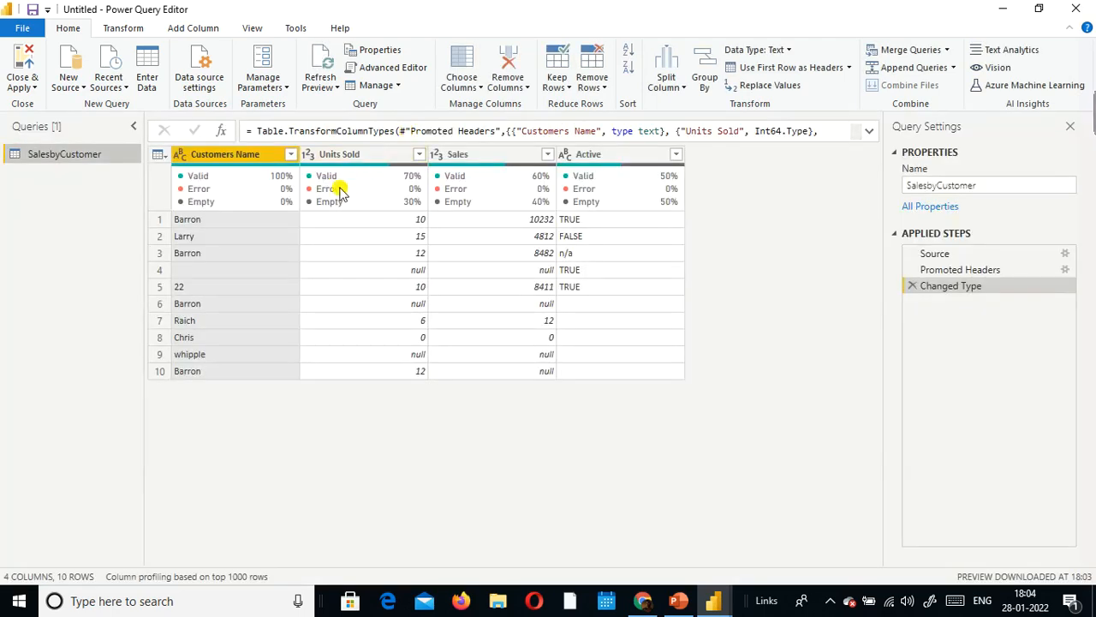
mouse_move(327, 208)
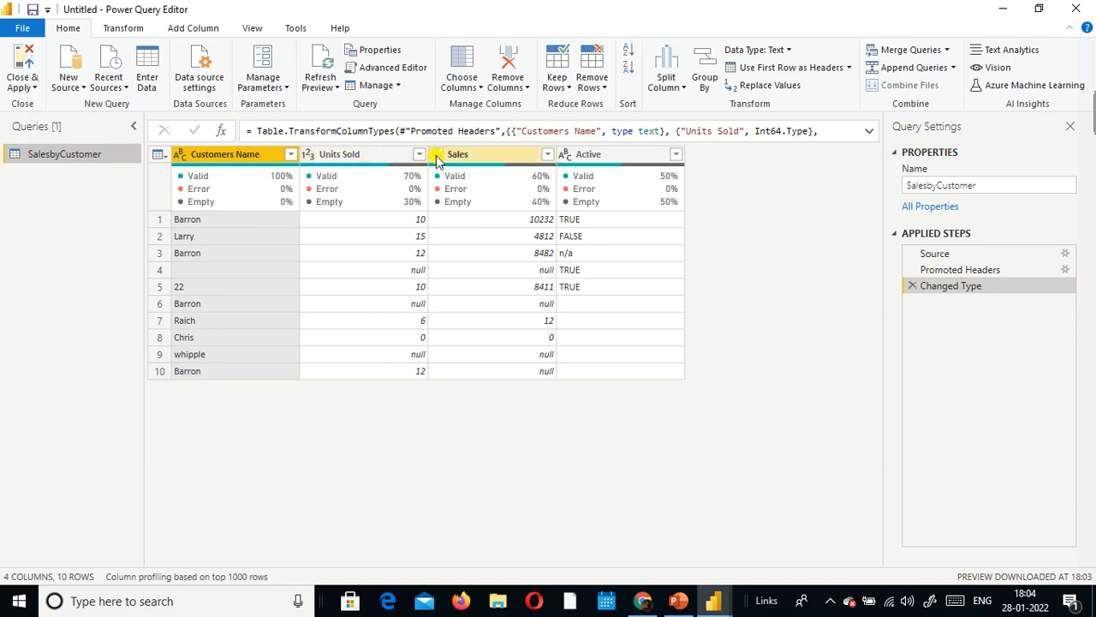
Step: Change the Active column's data type to True/False, adding the conversion as a new step
click(571, 160)
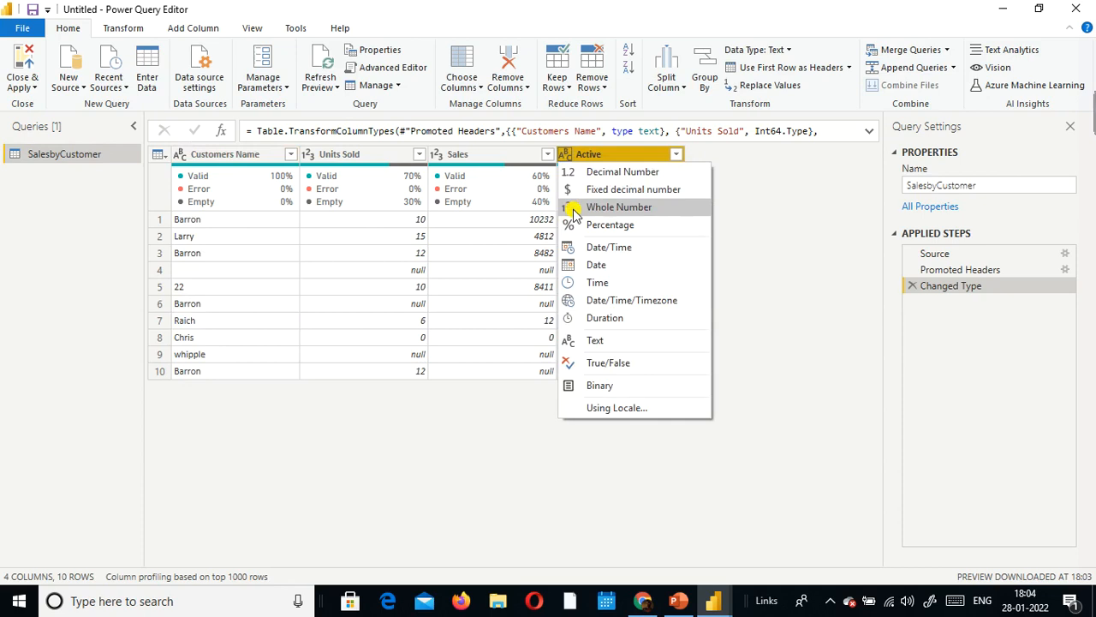
click(607, 363)
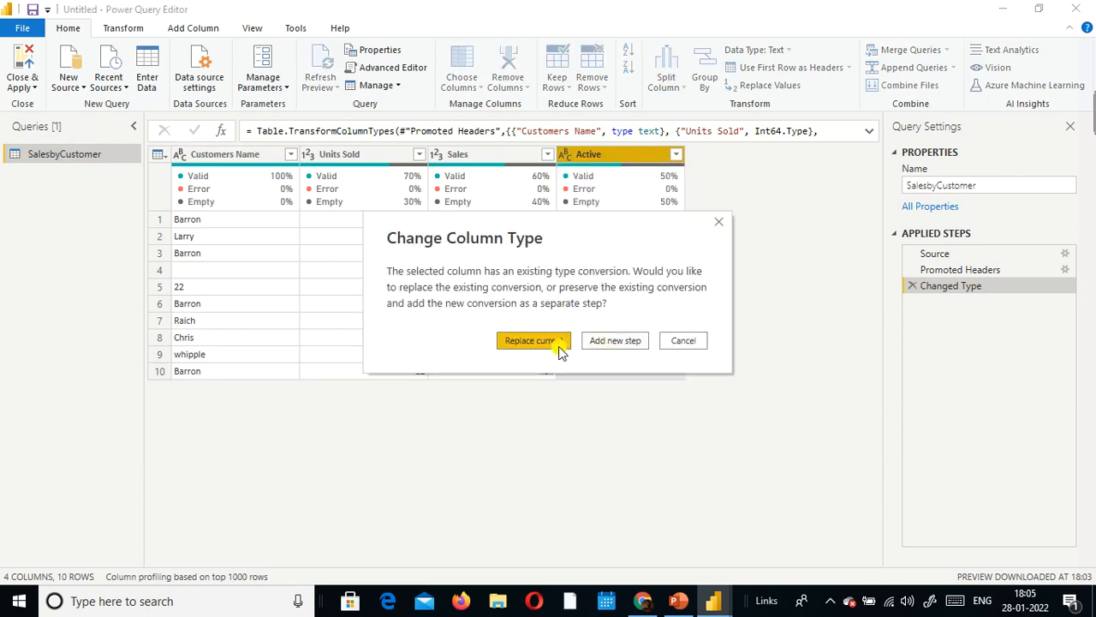
click(602, 342)
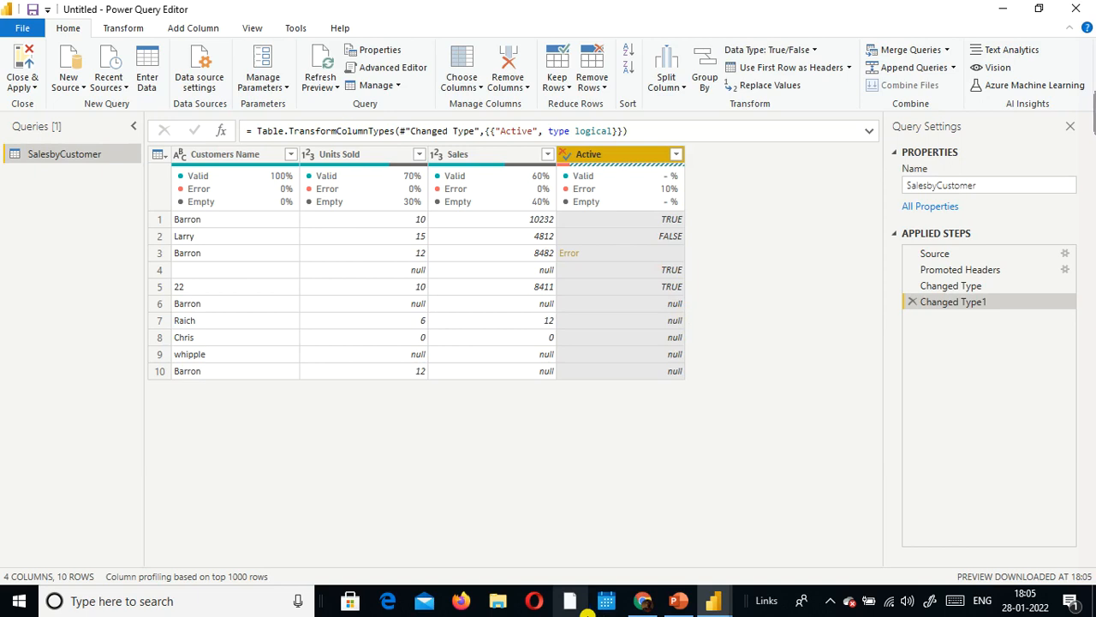
Step: Replace the errors in the Active column with the value True
right_click(597, 162)
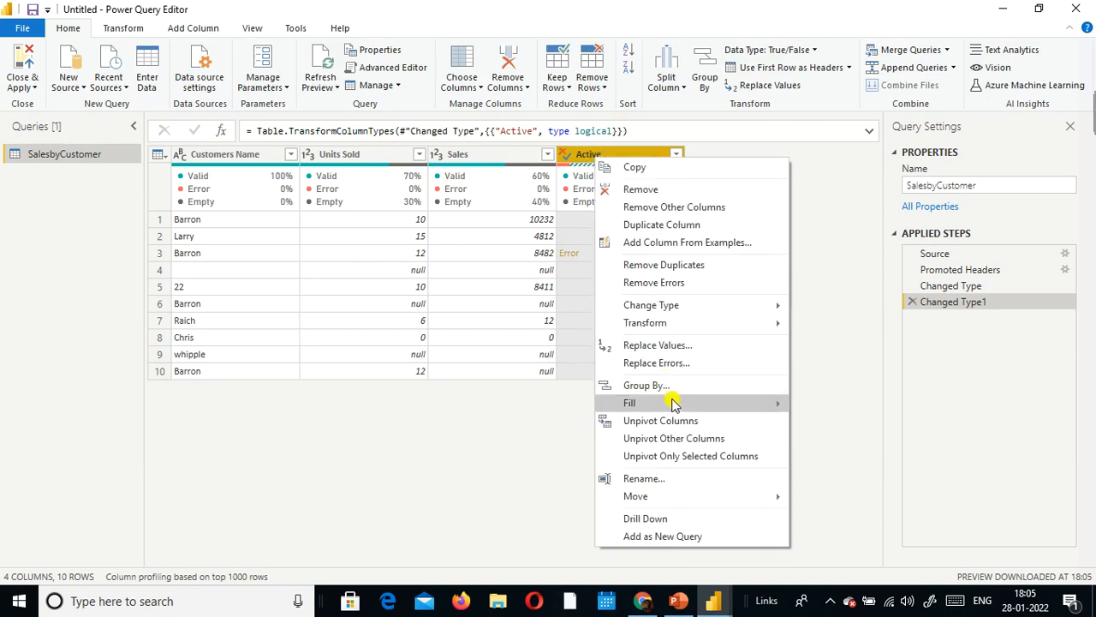
click(681, 364)
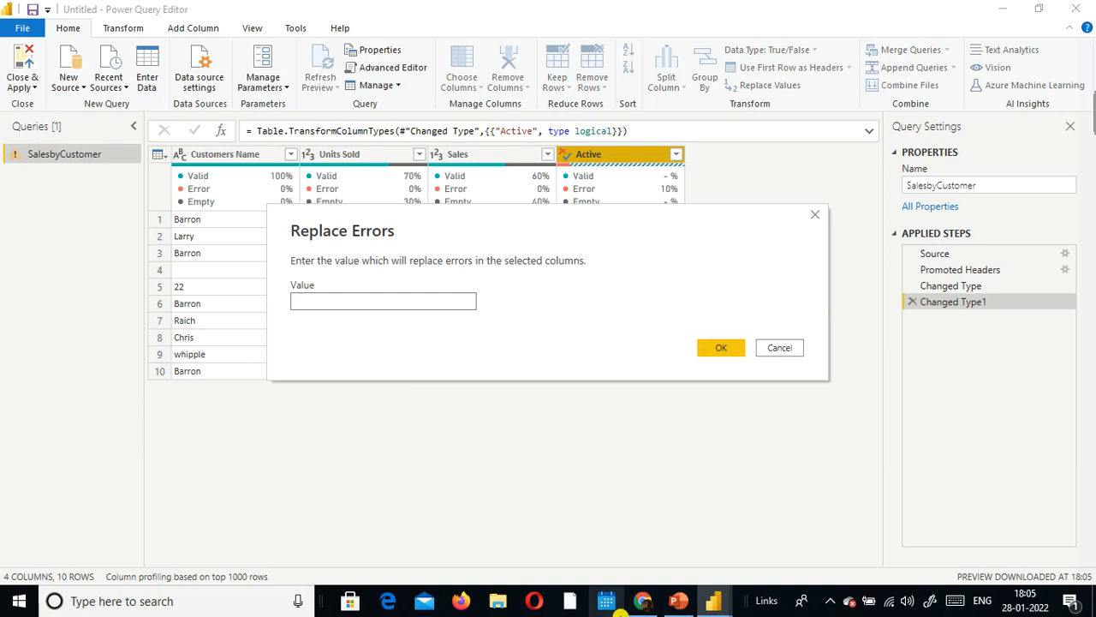
text(True)
key(Return)
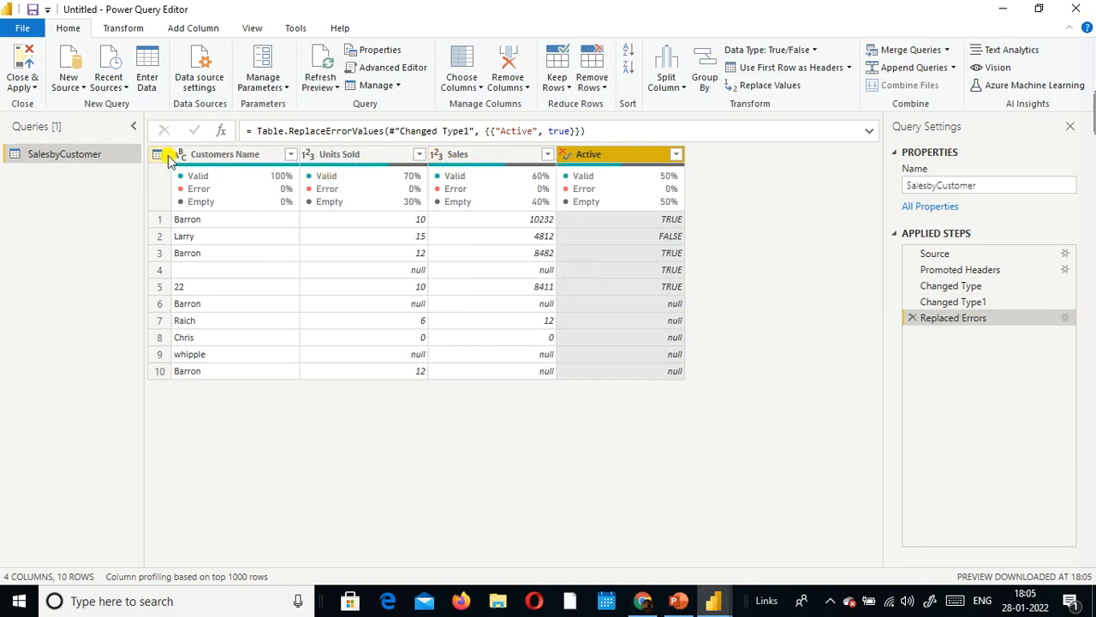
Step: Display the column profile and examine the Active column's statistics, value distribution and rows
click(250, 30)
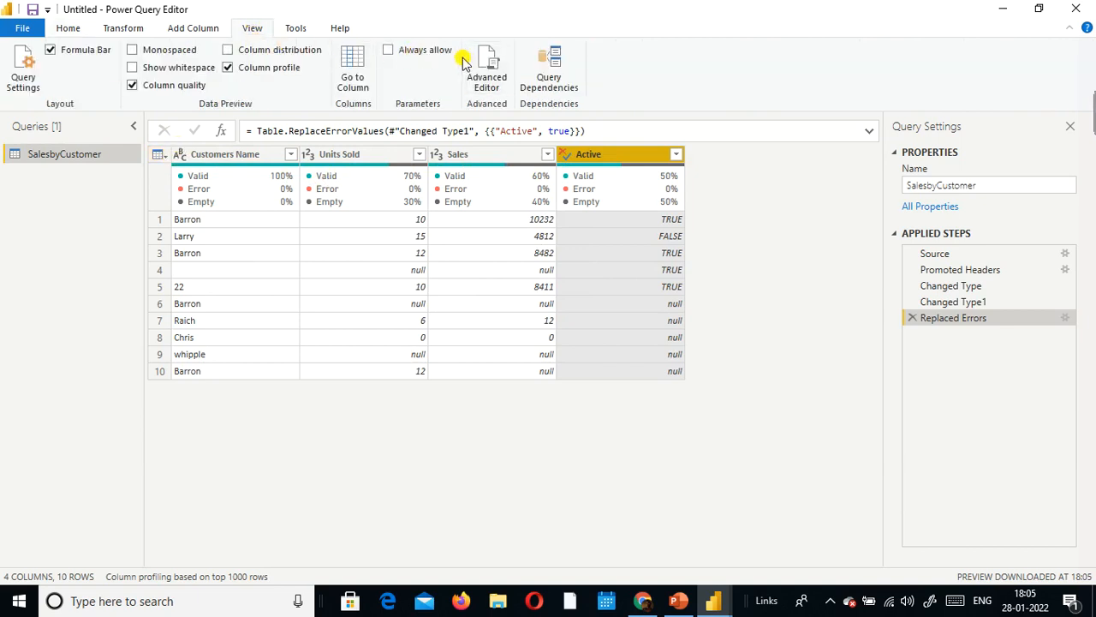
click(228, 69)
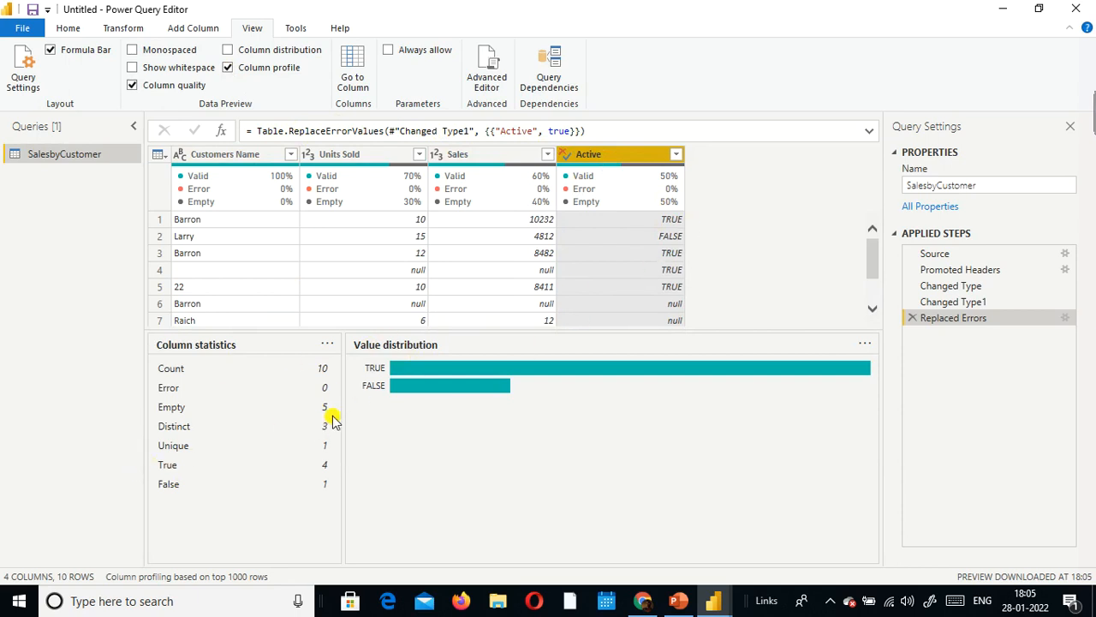
scroll(603, 253, down, 2)
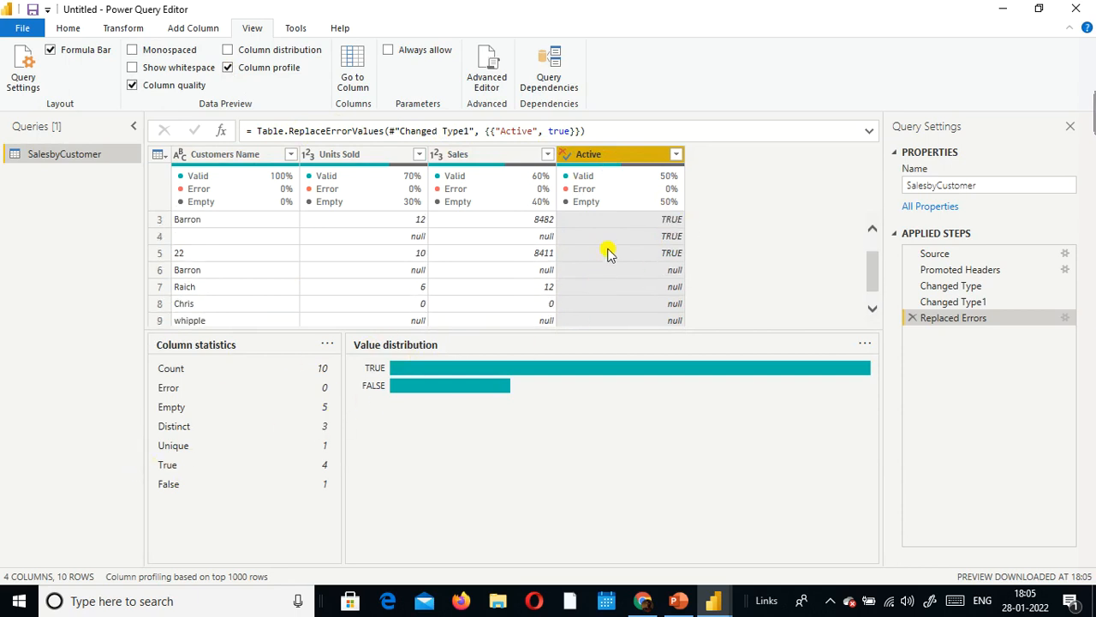
scroll(639, 274, down, 1)
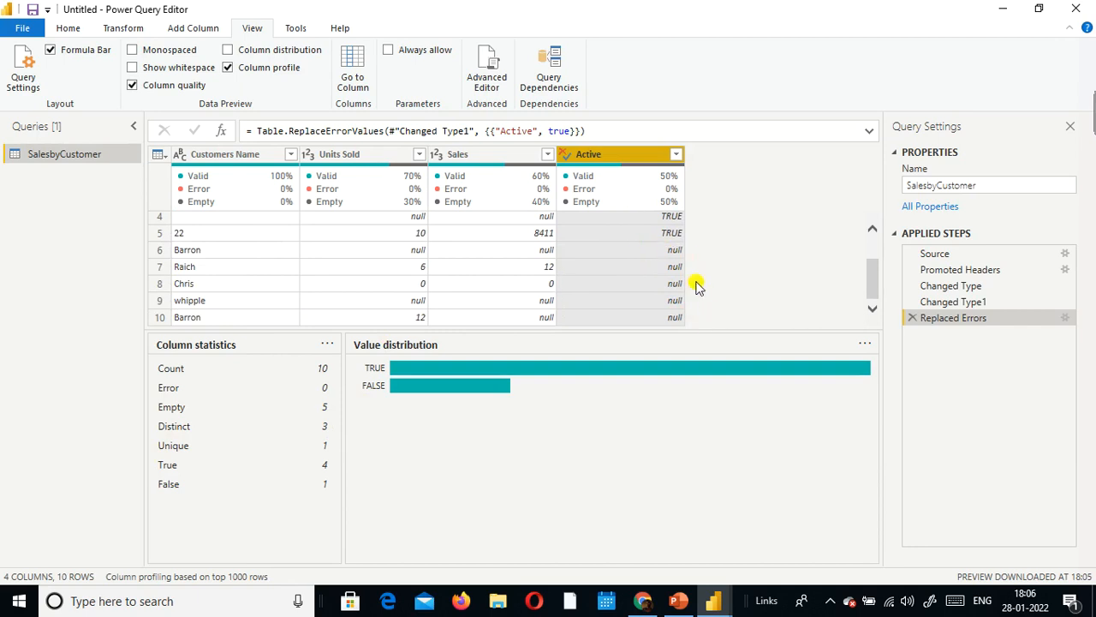
scroll(668, 296, up, 2)
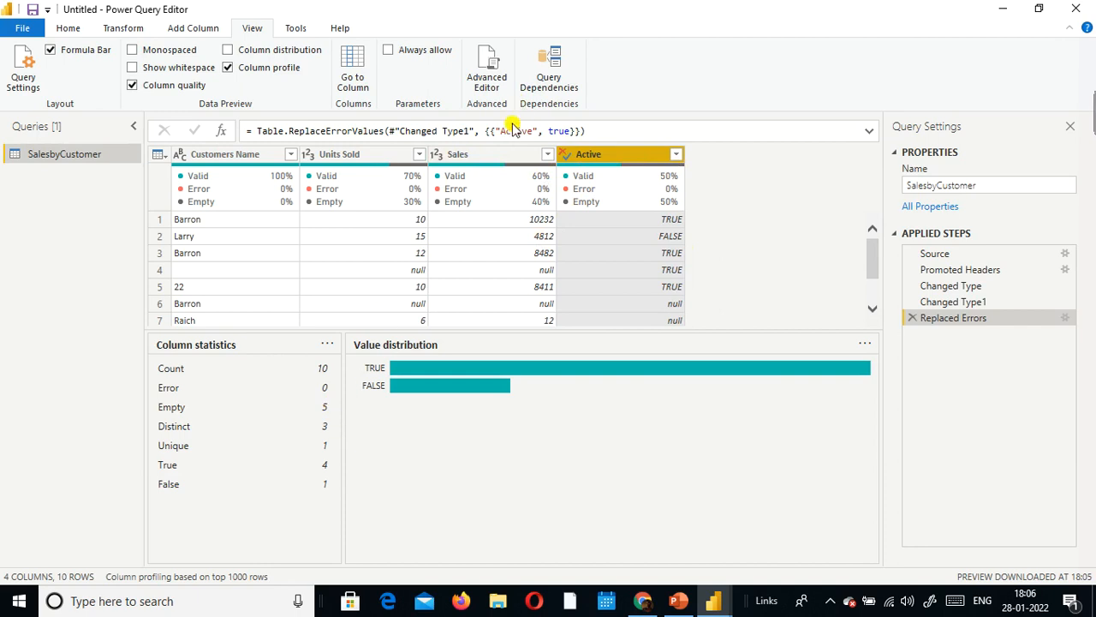
Step: Examine the column statistics and value distribution of the Sales, Units Sold and Customers Name columns
click(487, 157)
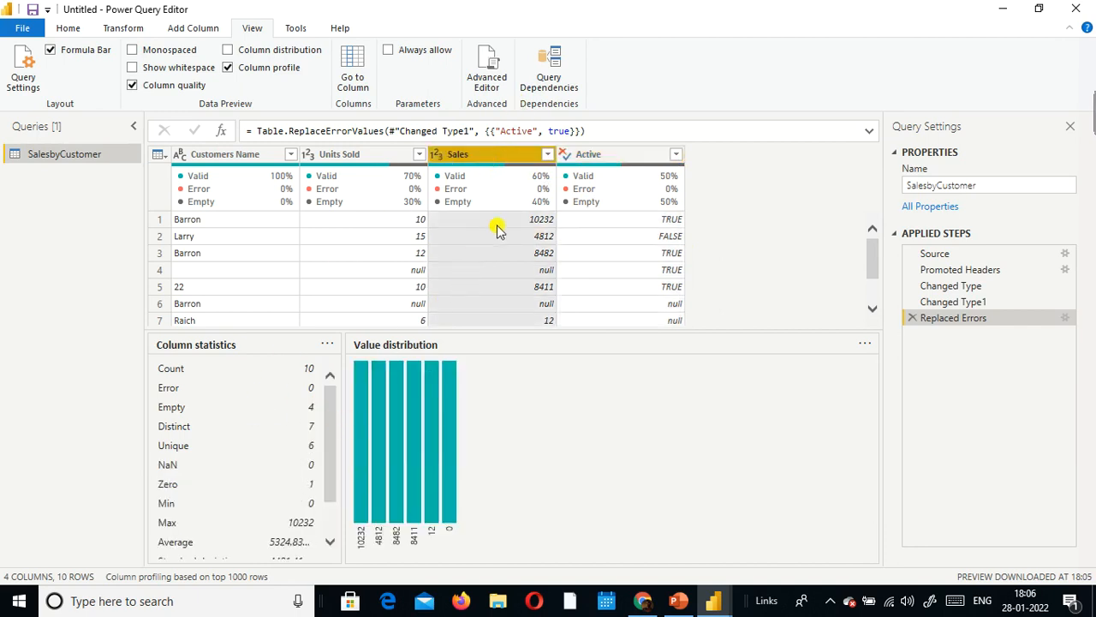
mouse_move(518, 205)
scroll(548, 296, down, 1)
scroll(544, 293, down, 1)
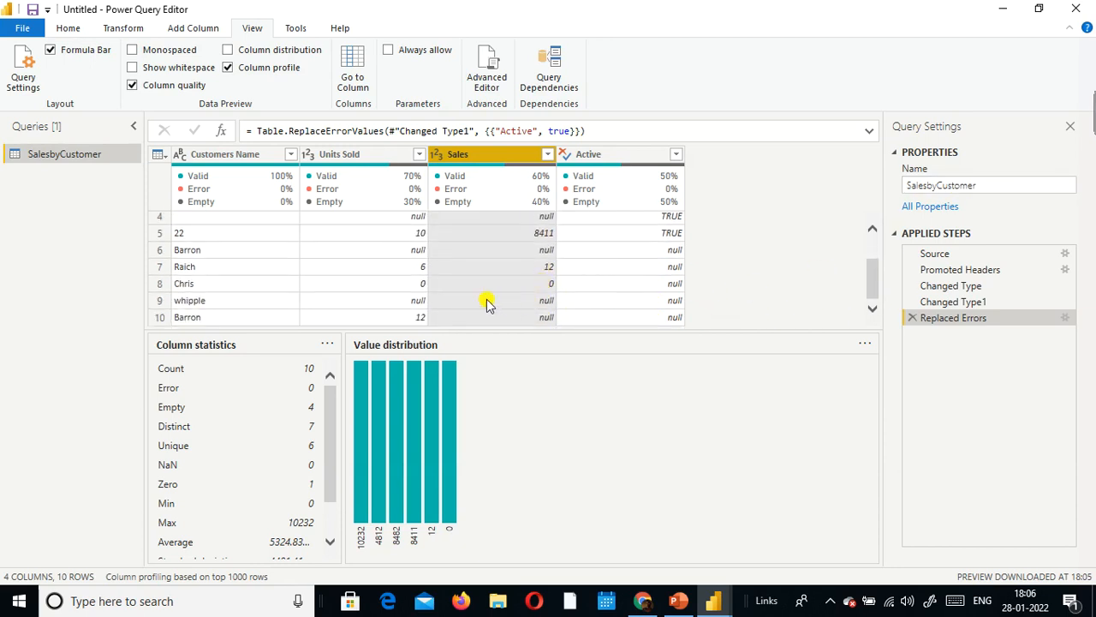
click(351, 154)
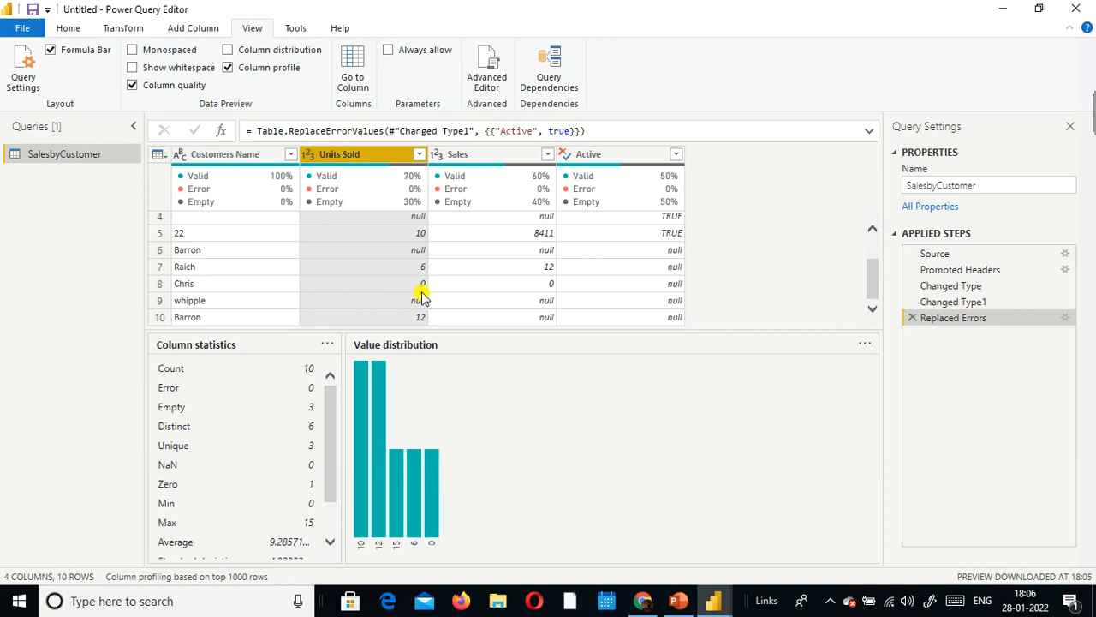
click(228, 156)
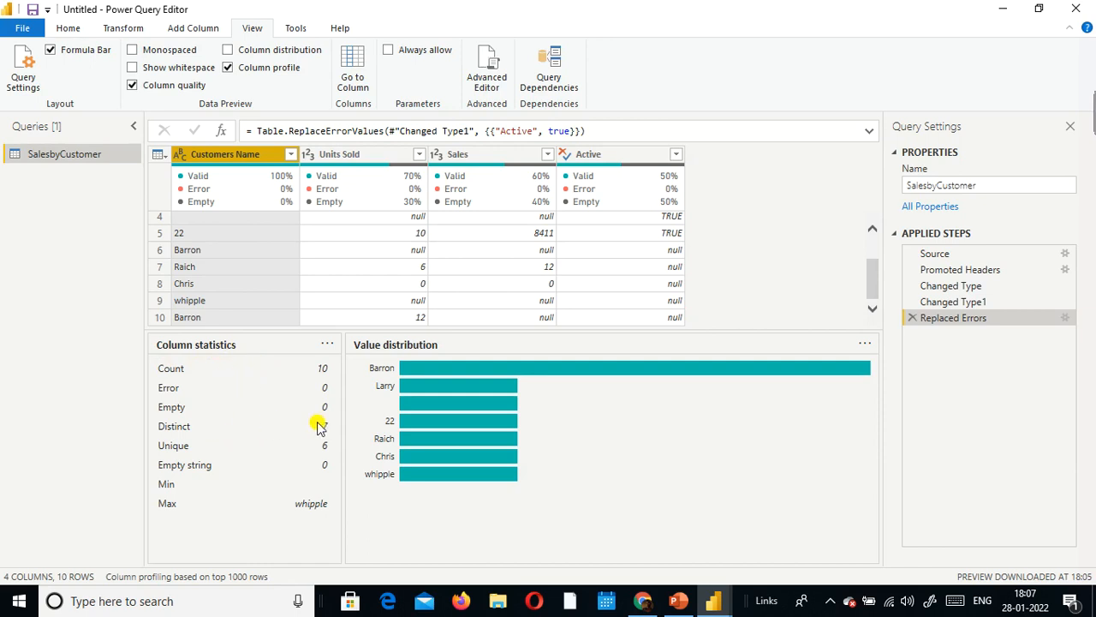
scroll(265, 275, up, 1)
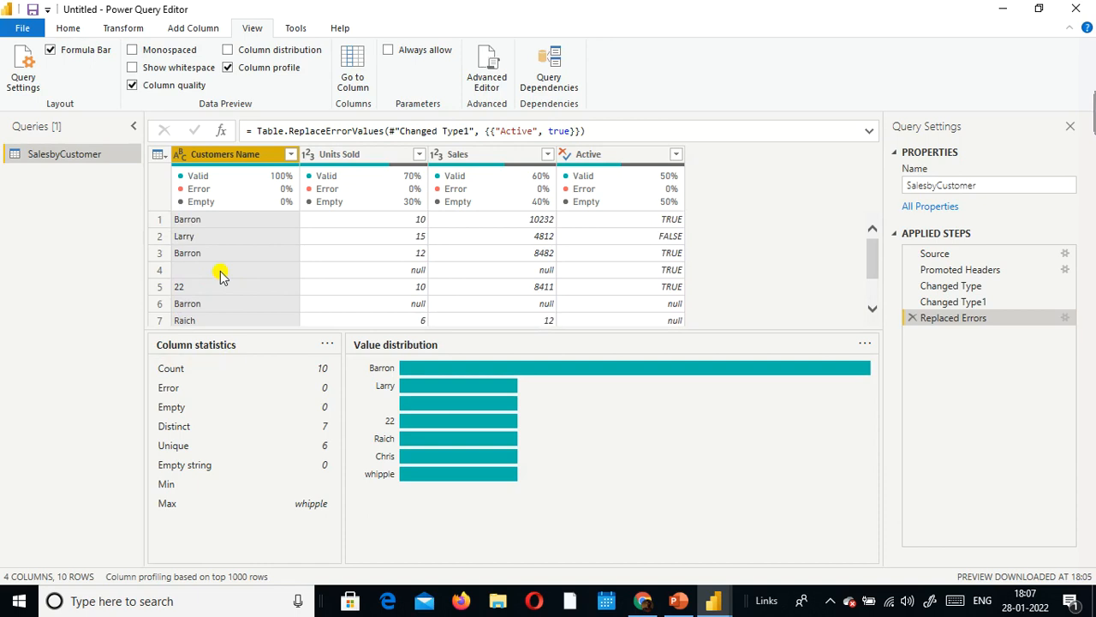
right_click(197, 153)
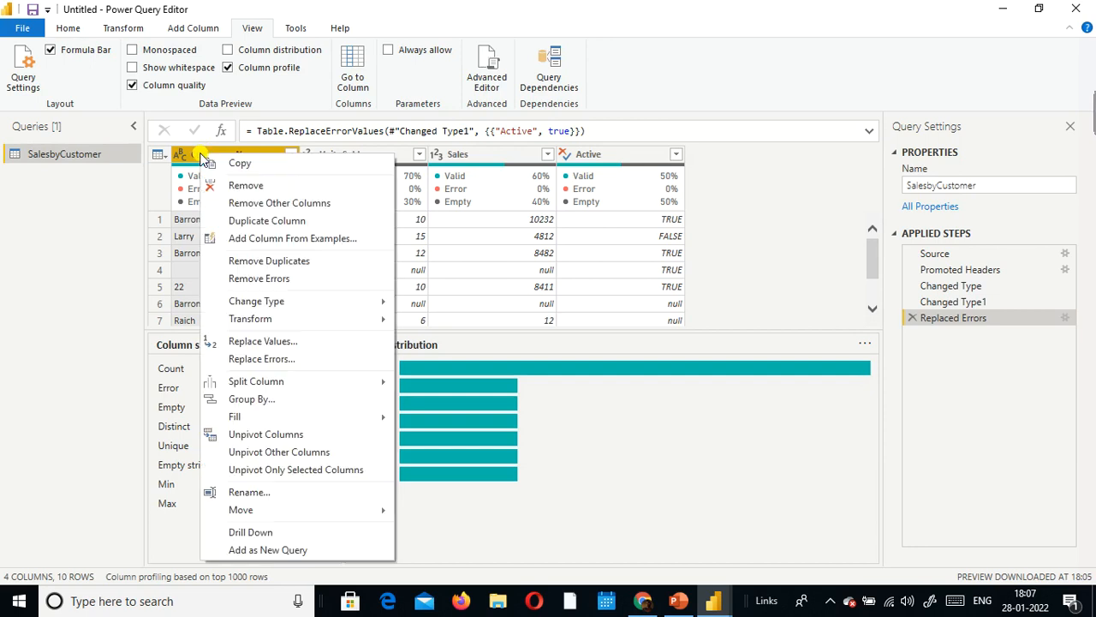
click(305, 341)
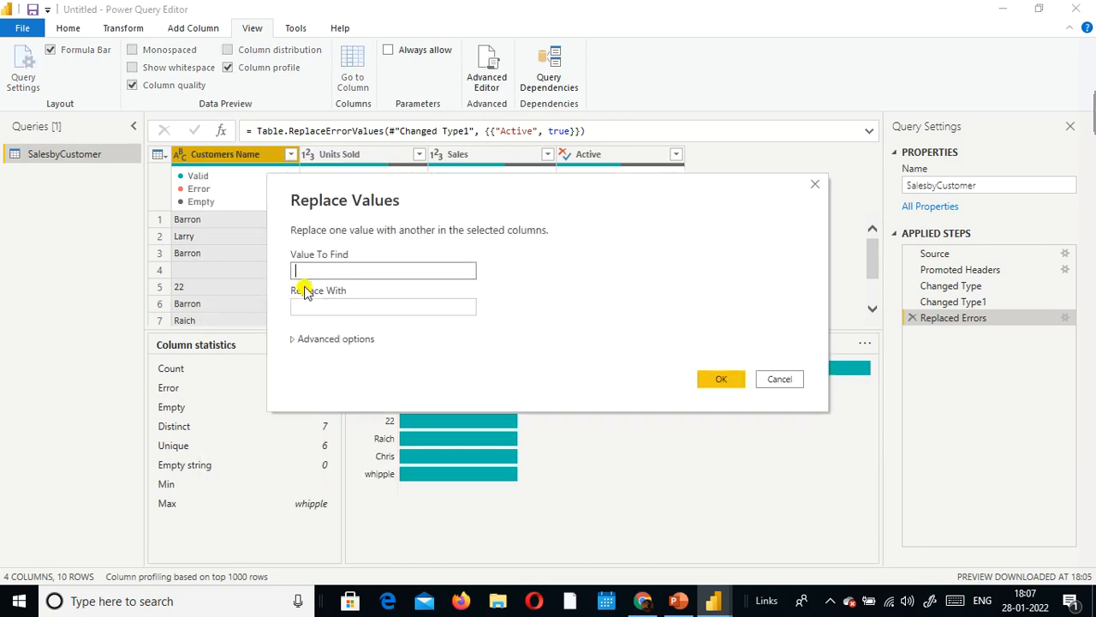
click(318, 305)
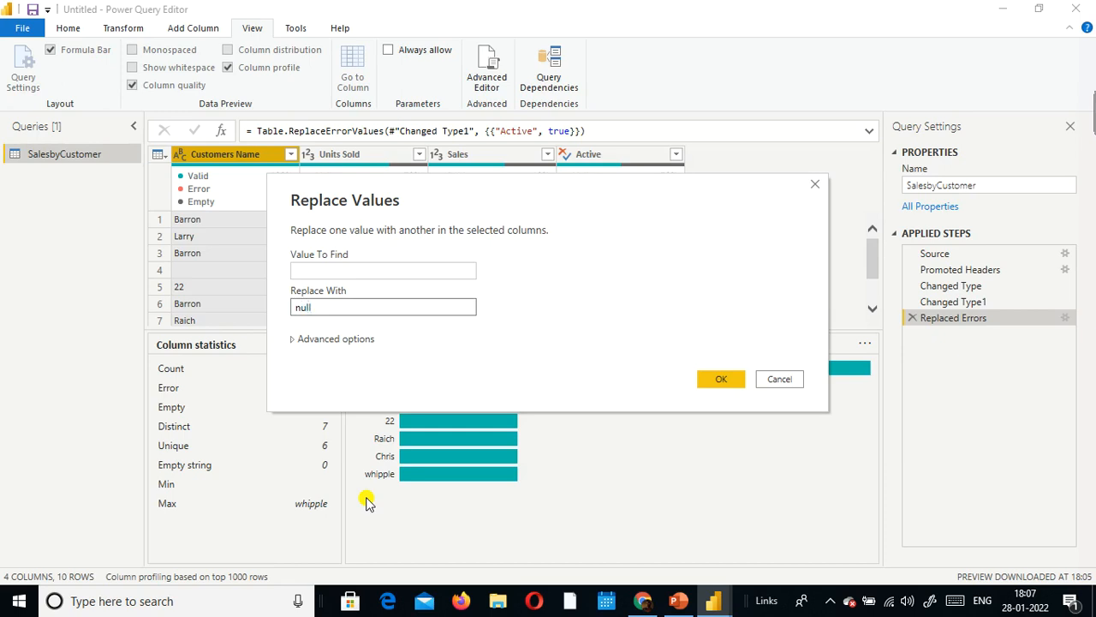
click(778, 381)
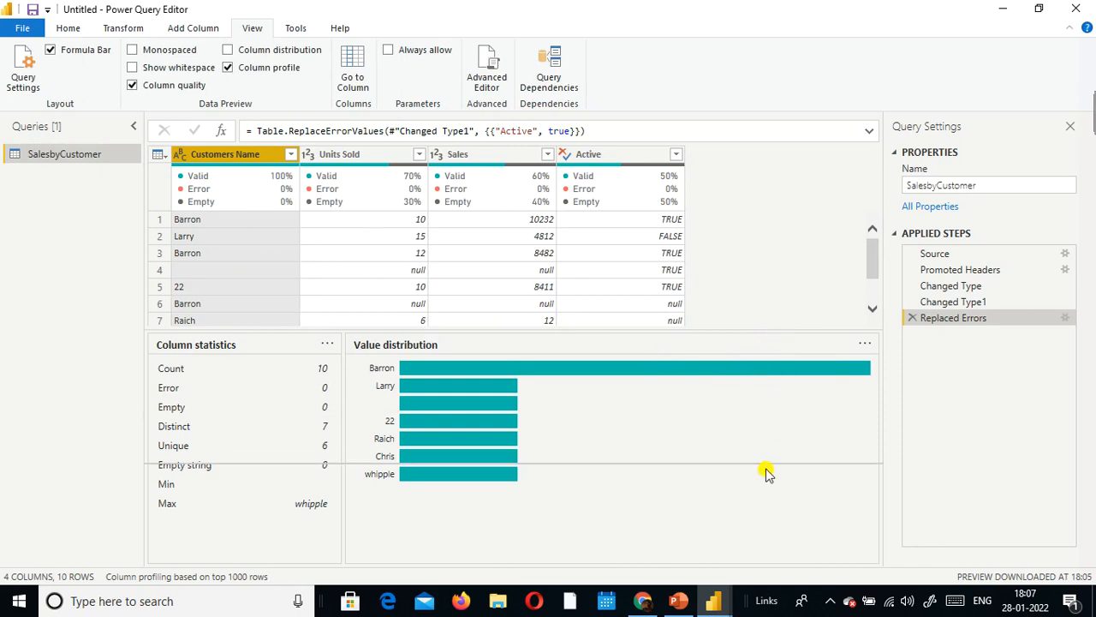
Step: Shrink the column profile area, then close the query editor and apply the changes to the model
drag(766, 473, 766, 469)
click(35, 30)
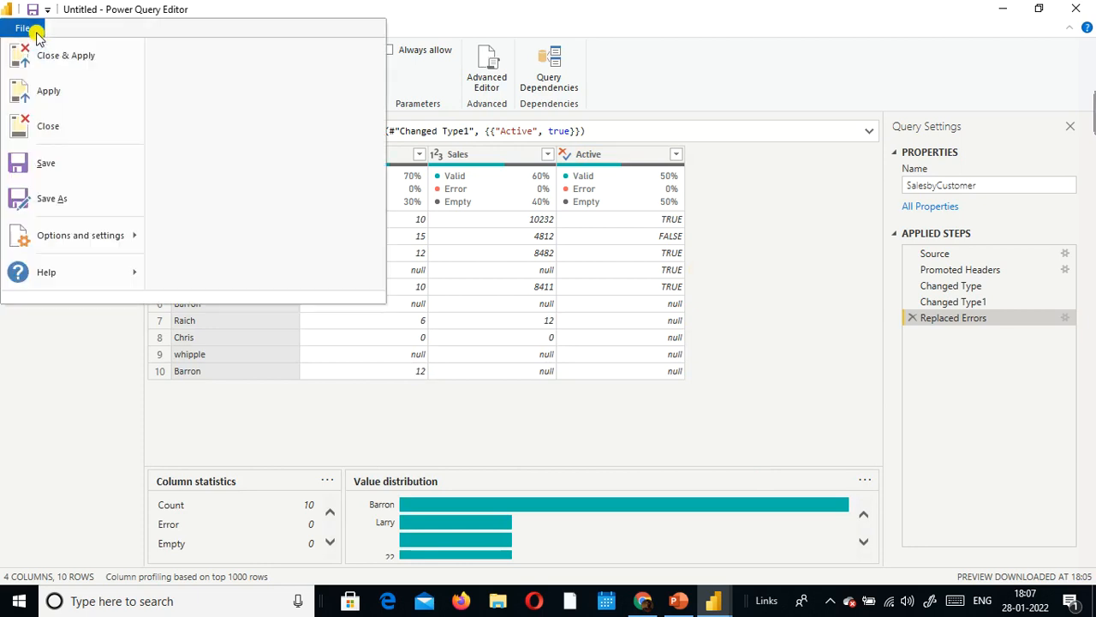
click(60, 60)
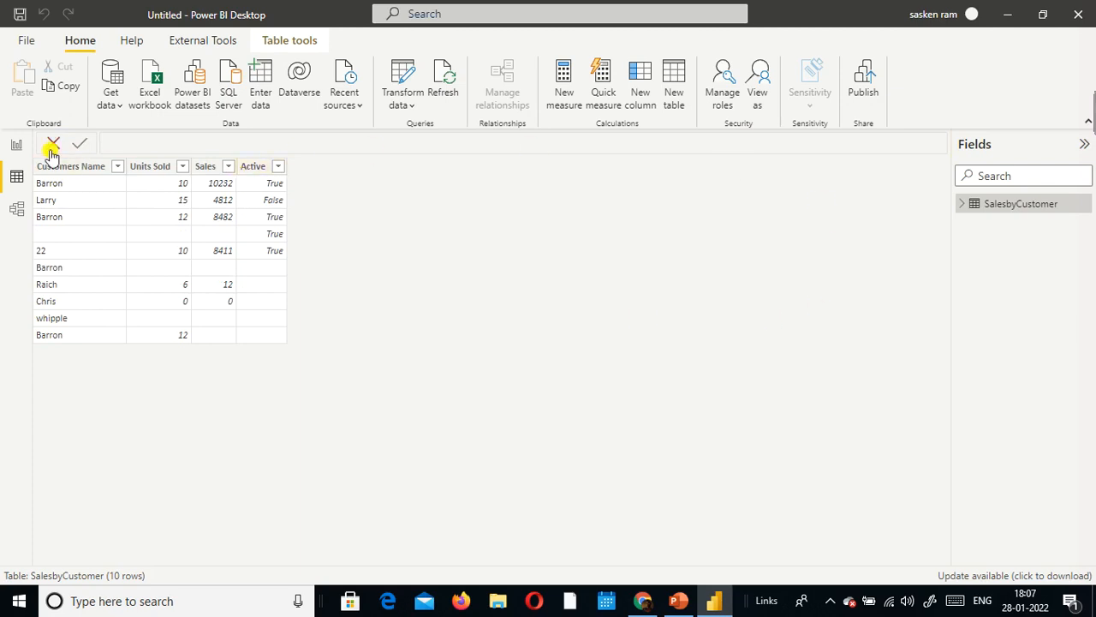
Step: Insert a table visual on report Page 1, move it in from the page corner and enlarge it
click(21, 146)
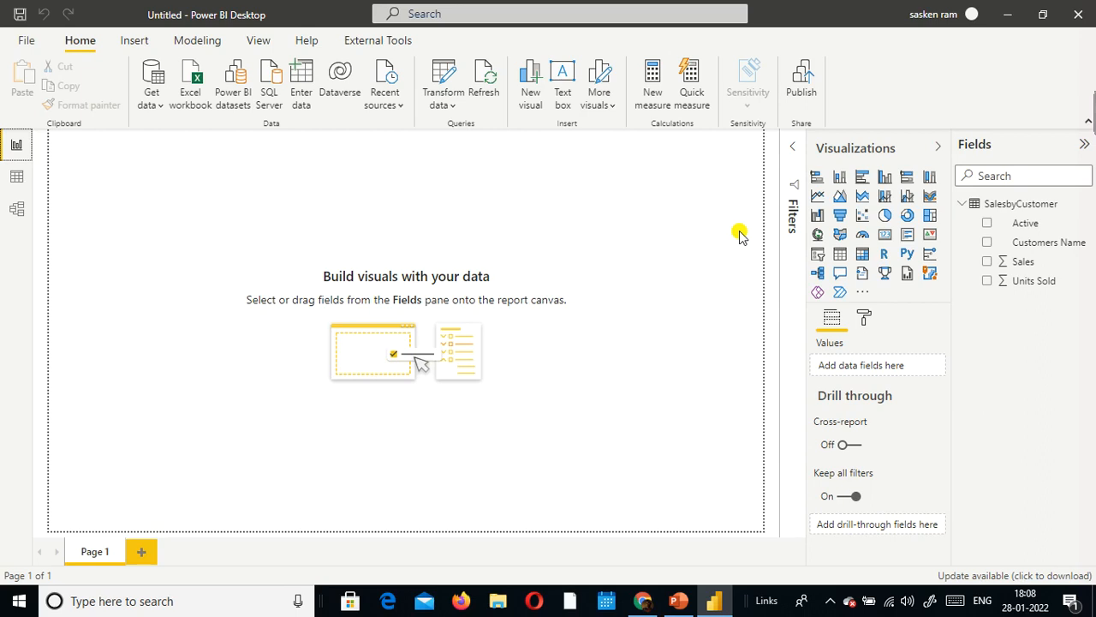
click(846, 257)
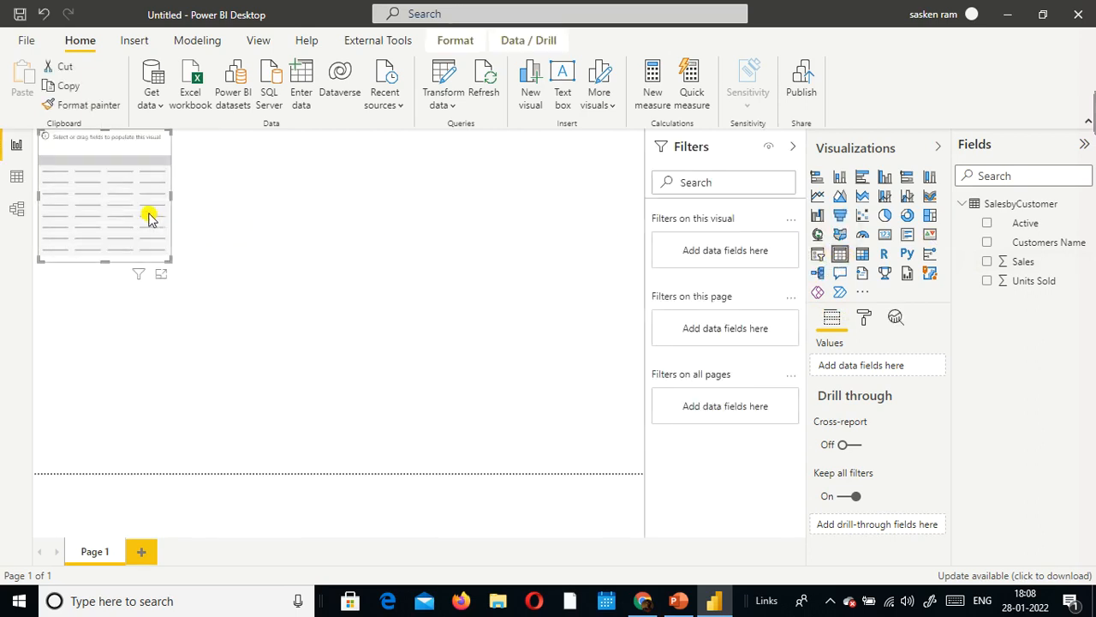
drag(128, 162, 347, 283)
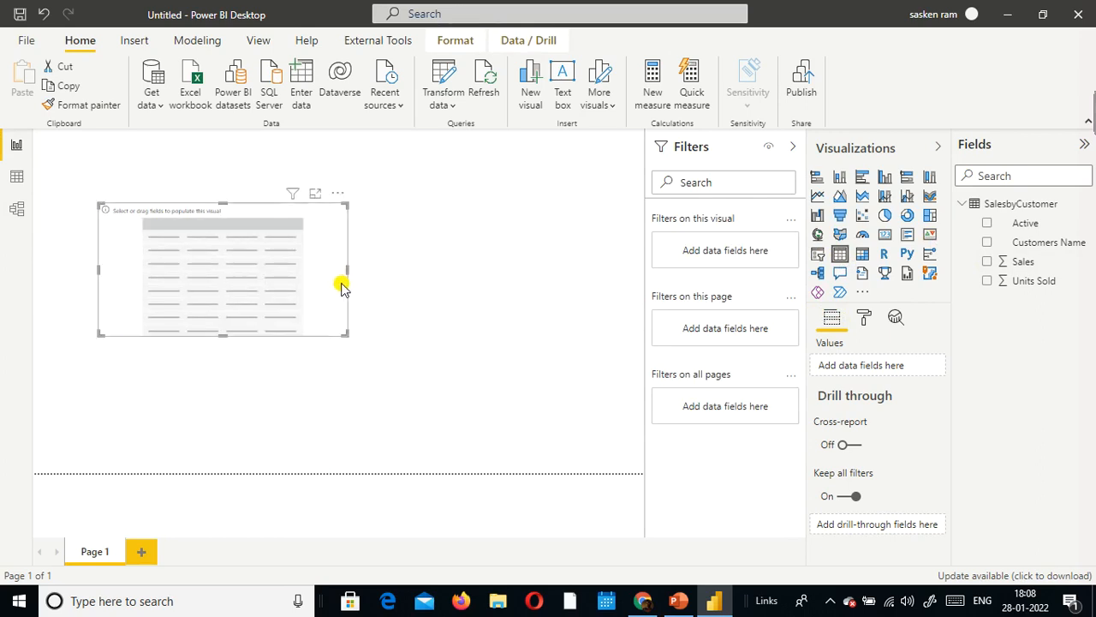
drag(227, 334, 231, 399)
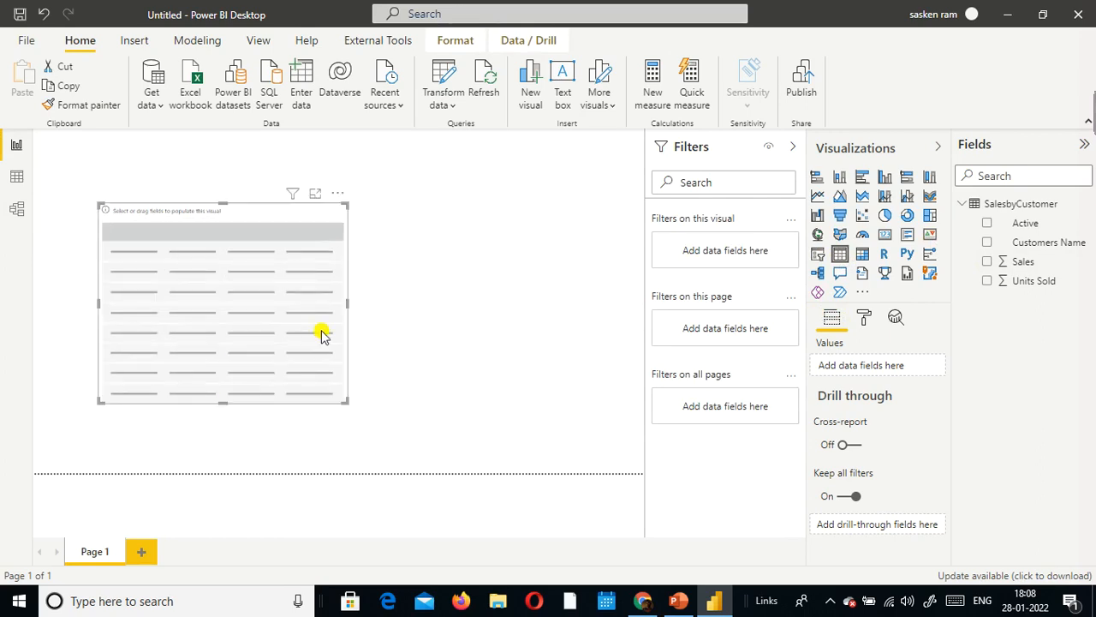
Step: Add Customers Name, Sales, Units Sold and Active to the table visual and compare it with the source rows
click(988, 243)
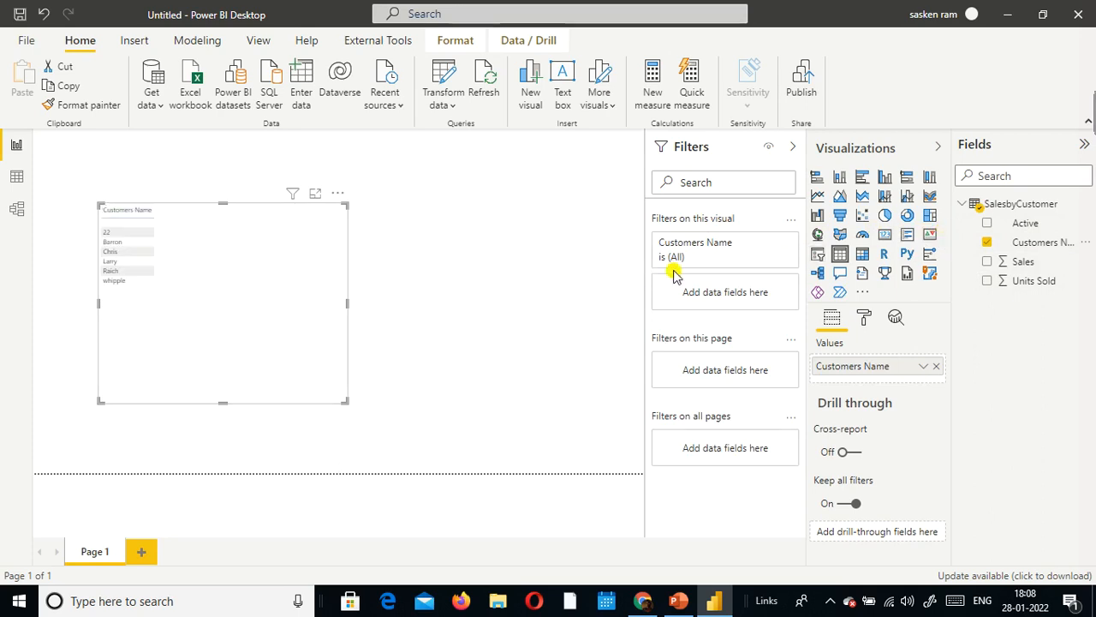
click(987, 262)
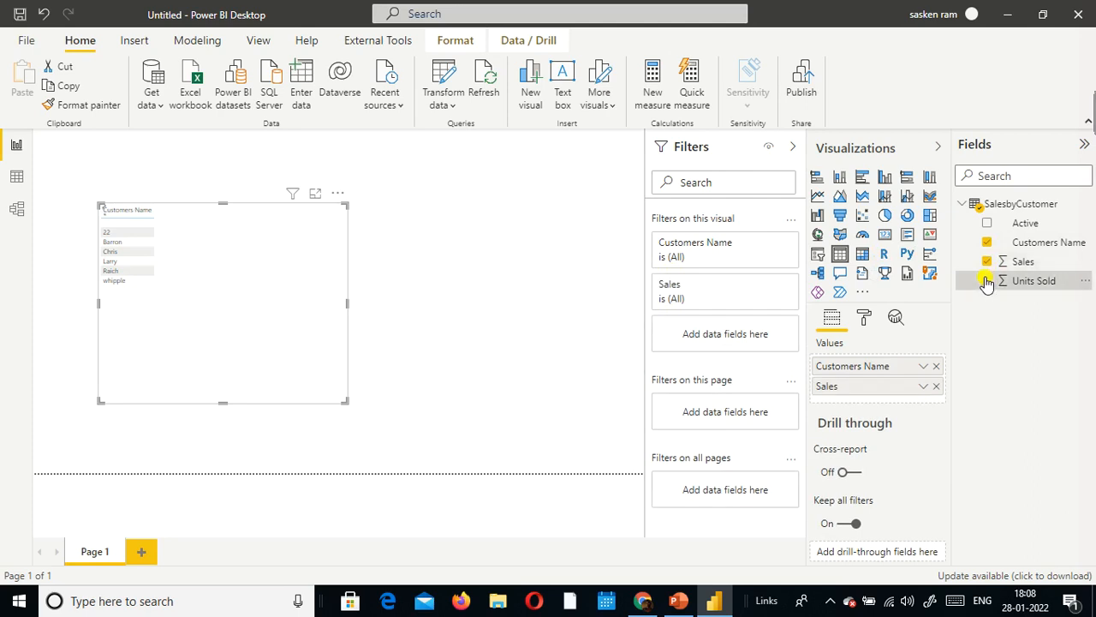
click(987, 280)
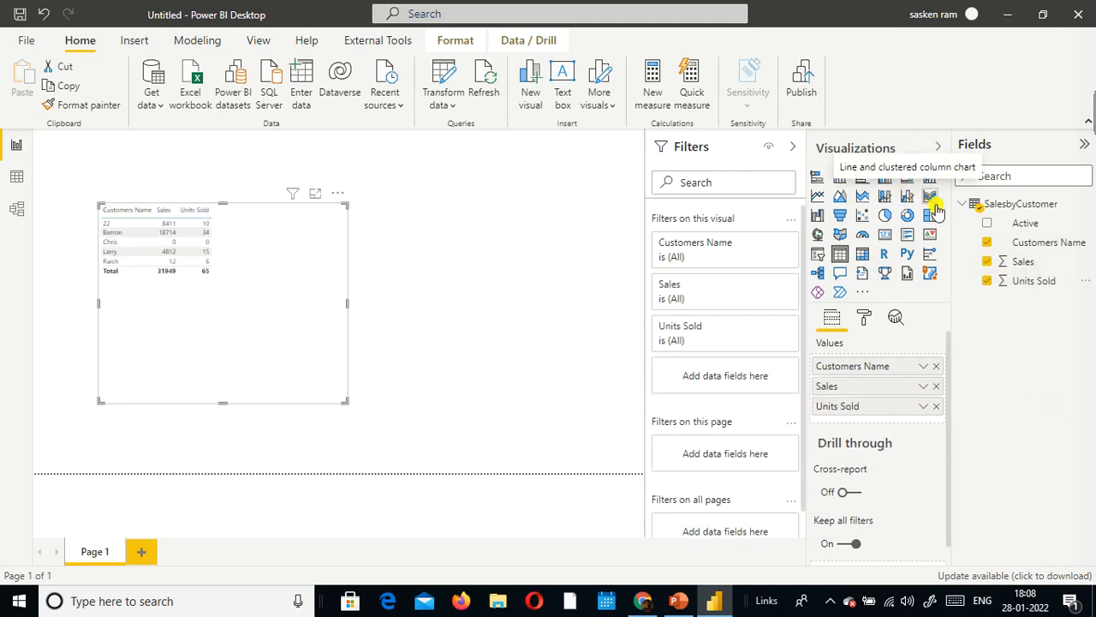
click(986, 223)
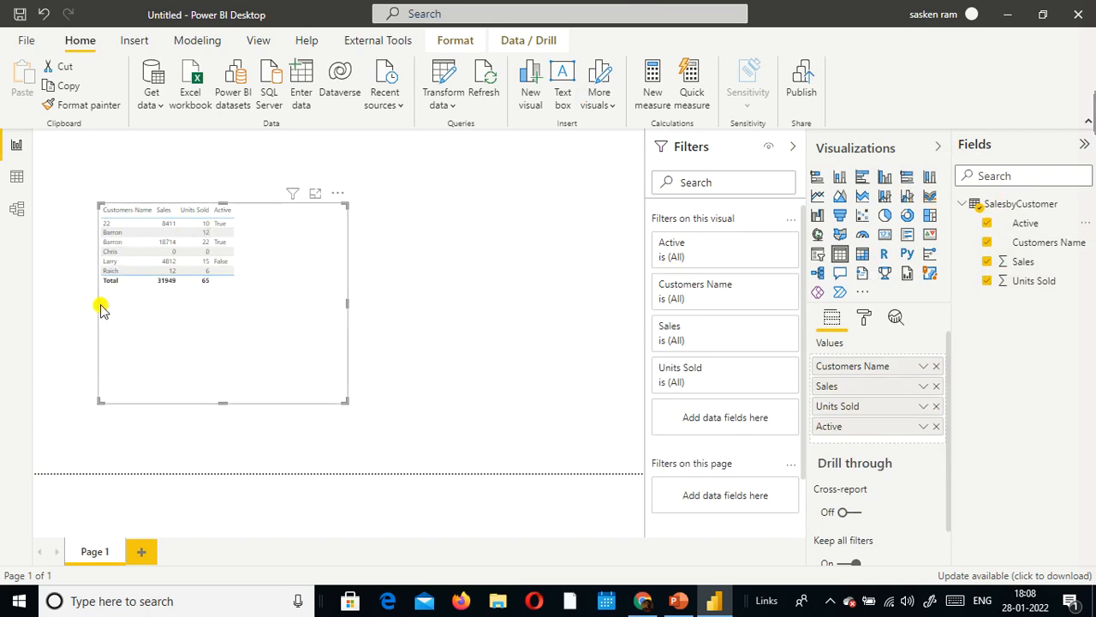
click(14, 184)
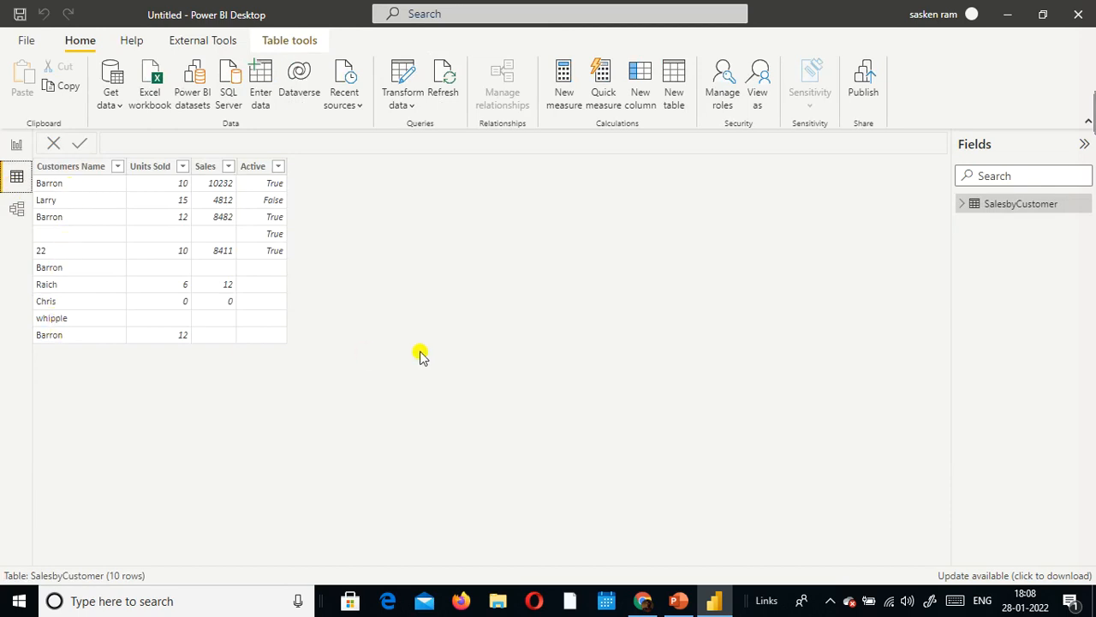
click(15, 145)
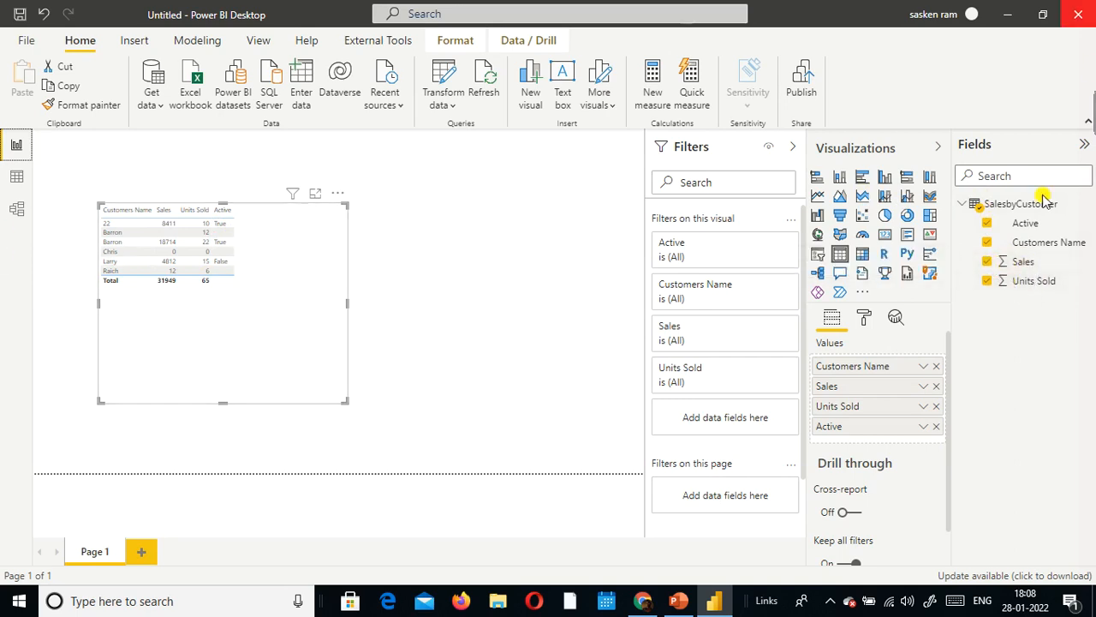
Step: Set both Sales and Units Sold in the table visual to Don't summarize
click(924, 387)
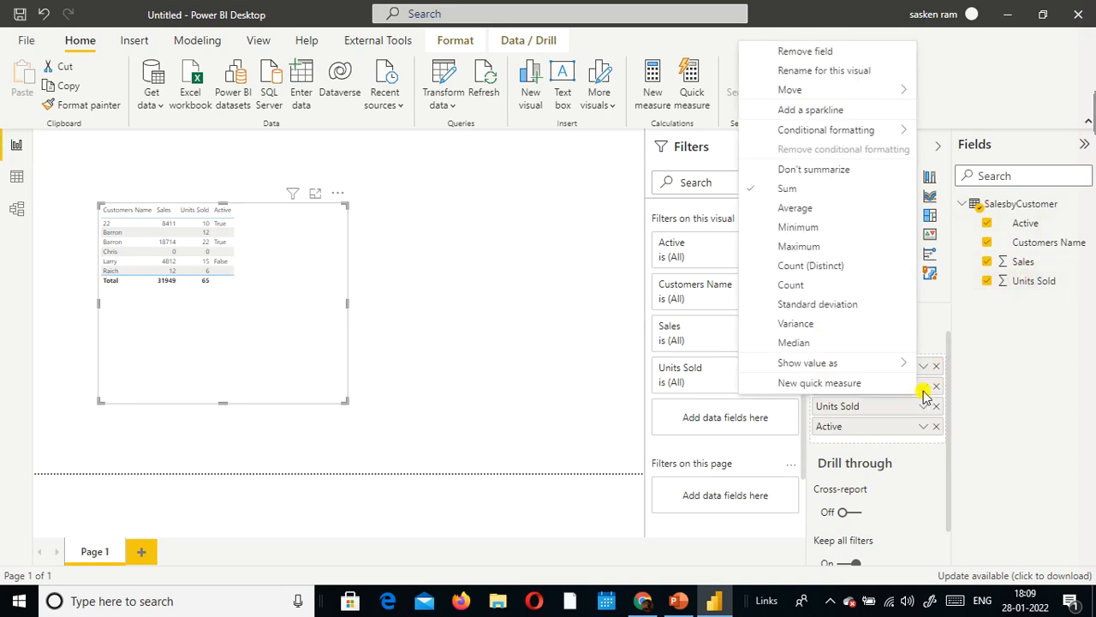
click(798, 169)
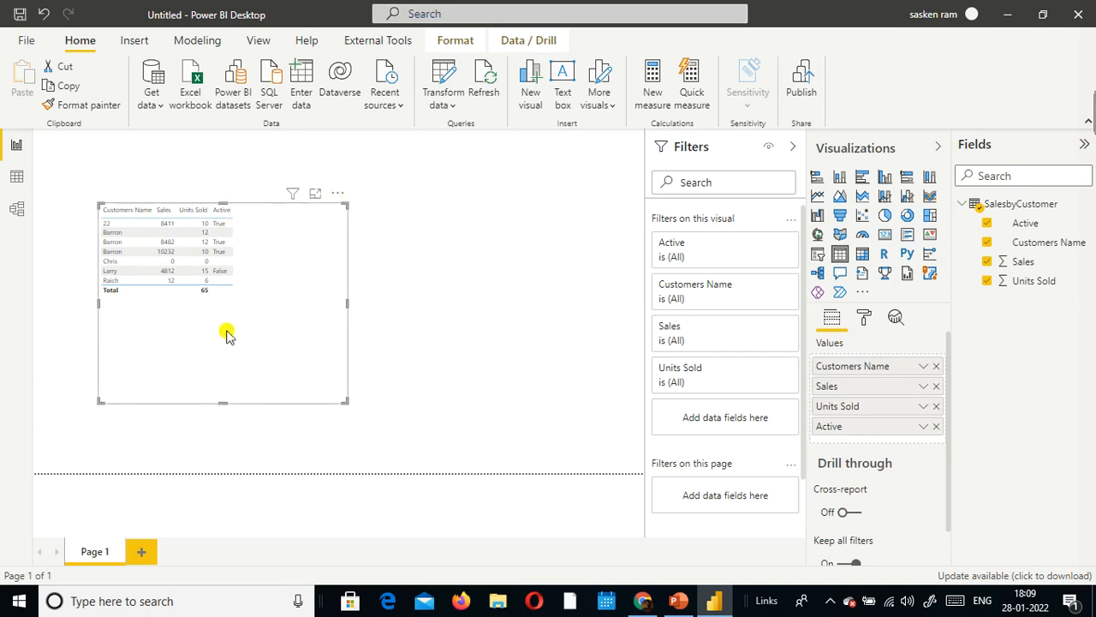
click(925, 408)
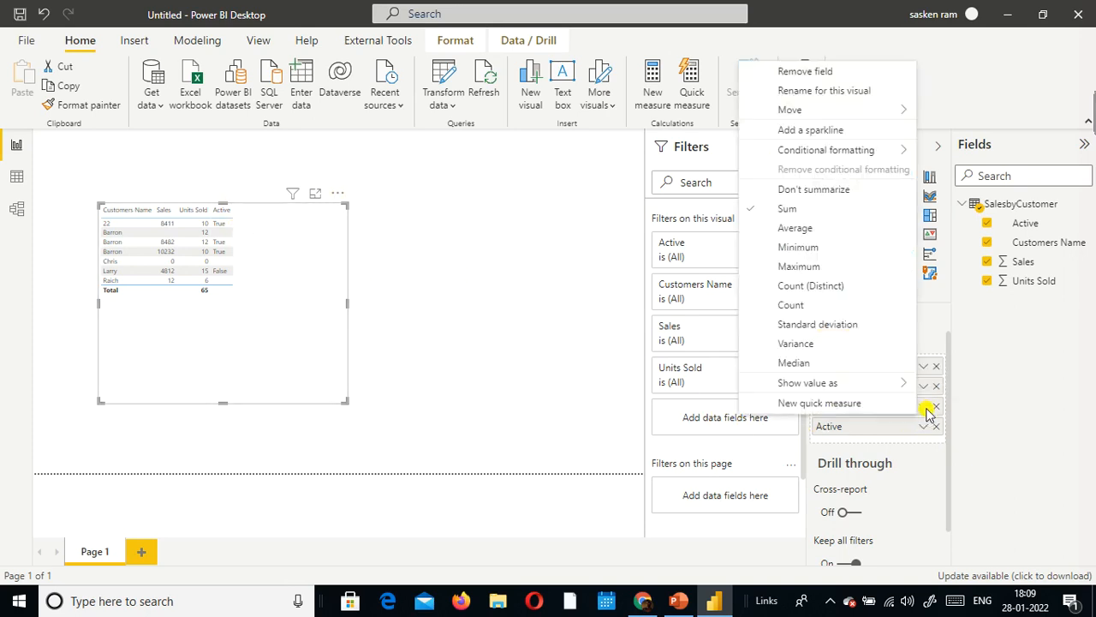
click(846, 197)
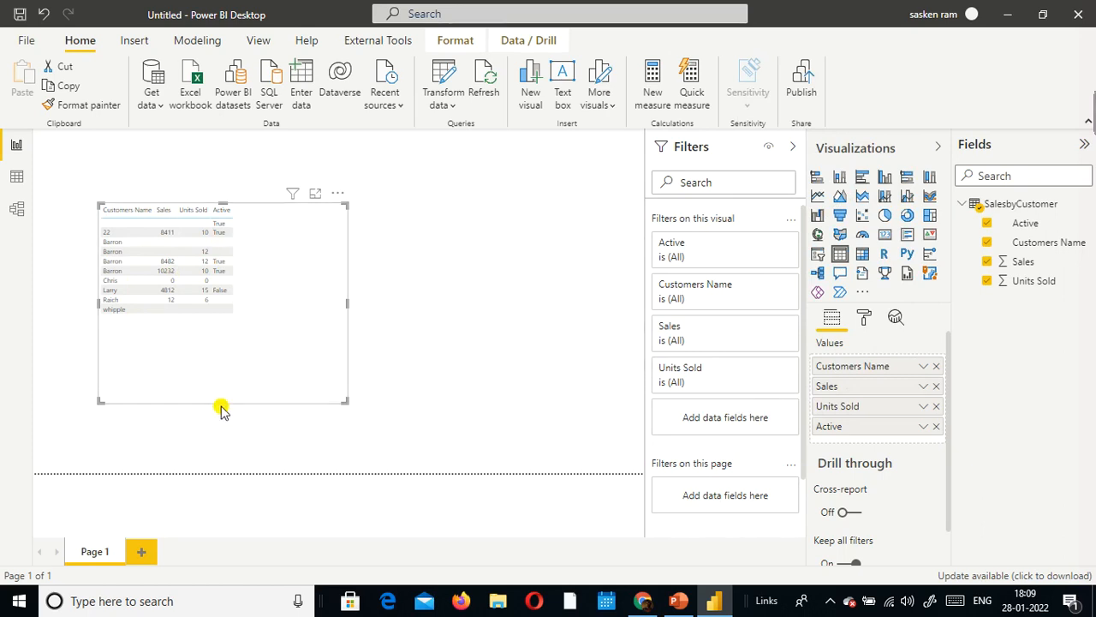
Step: Shrink the table visual to fit its rows and move it up into the page's upper-left corner
drag(223, 402, 240, 343)
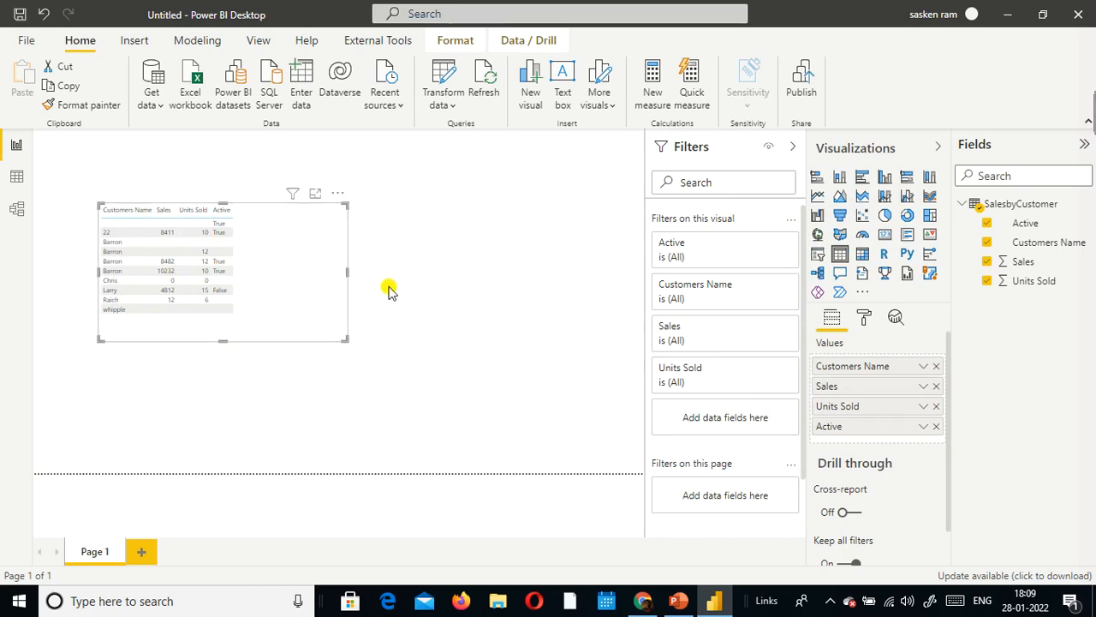
drag(347, 272, 287, 270)
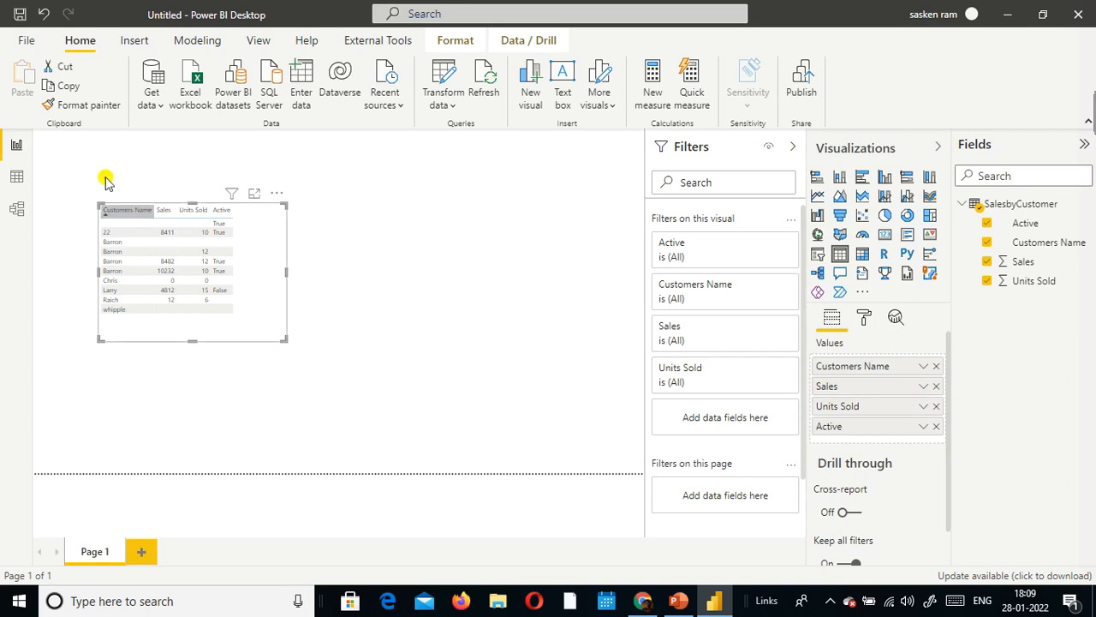
drag(248, 330, 227, 264)
click(343, 299)
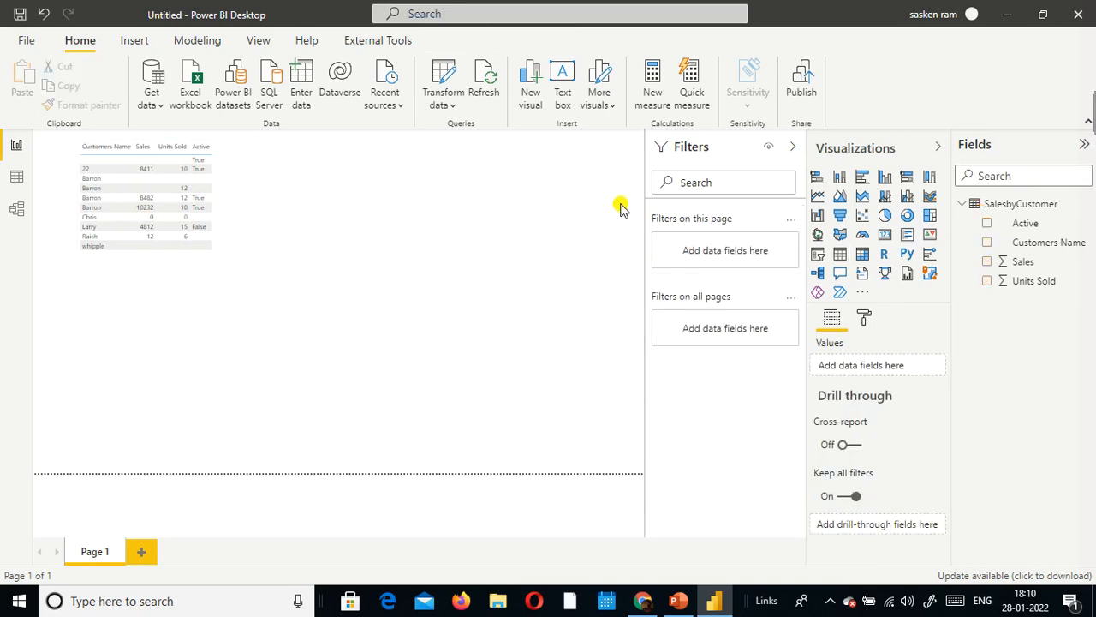
Step: Start a new measure, read the Count() definition in the PowerPoint slide show and return to Power BI Desktop
click(206, 41)
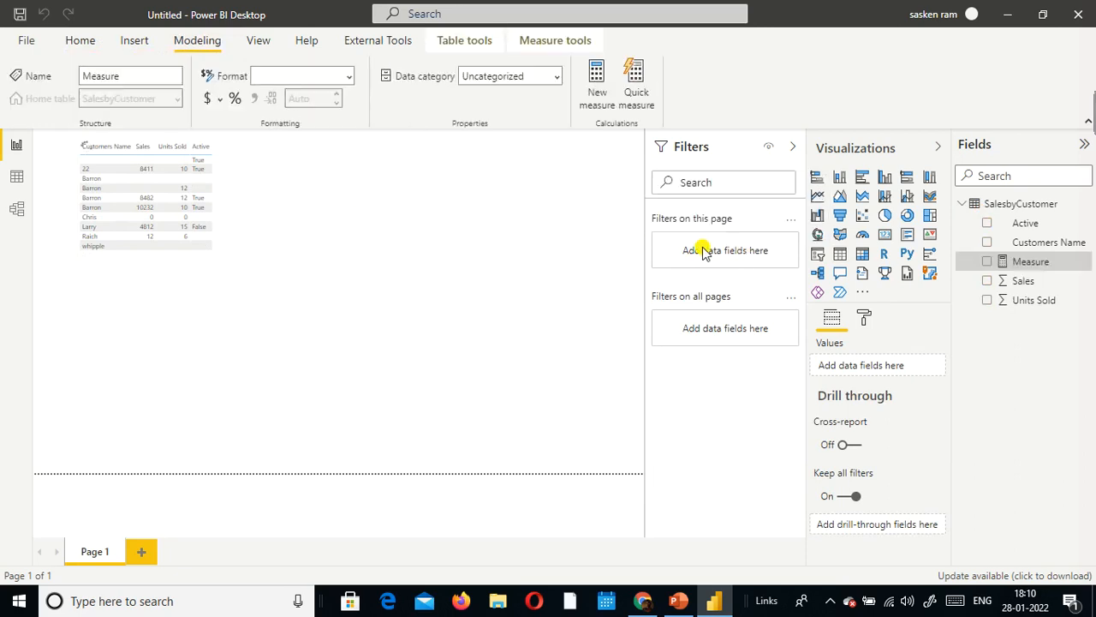
key(alt+Tab)
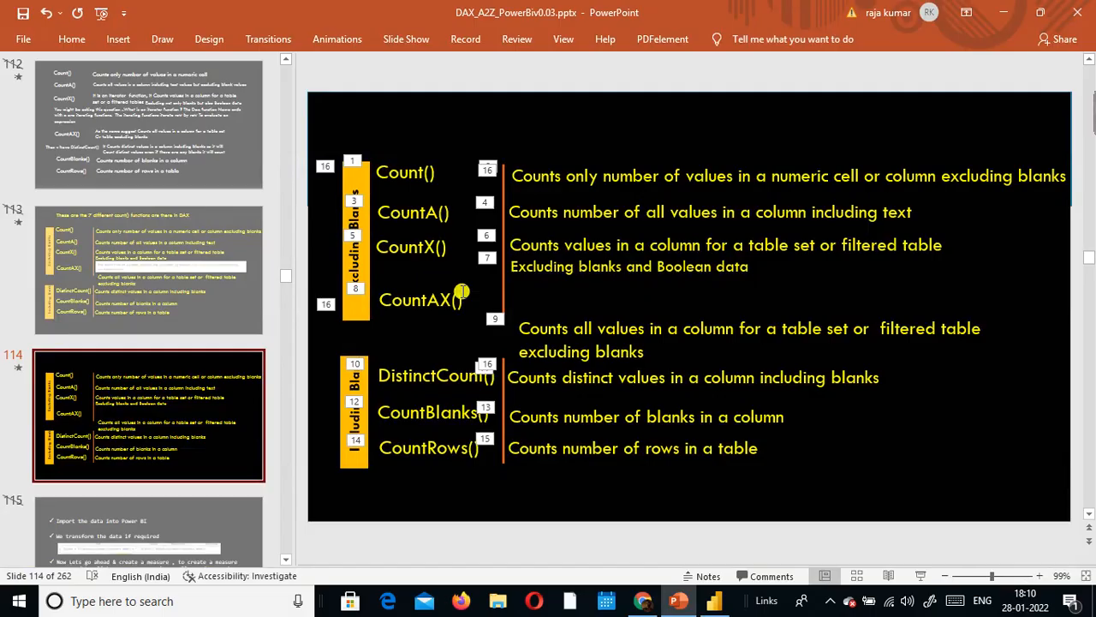
click(920, 576)
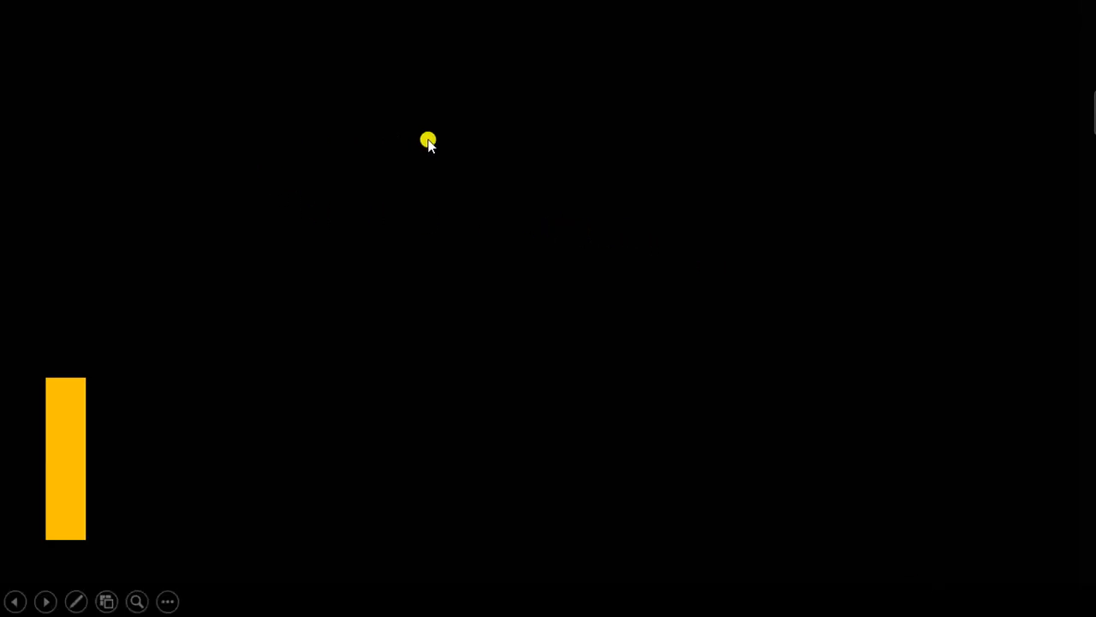
click(433, 145)
key(alt+Tab)
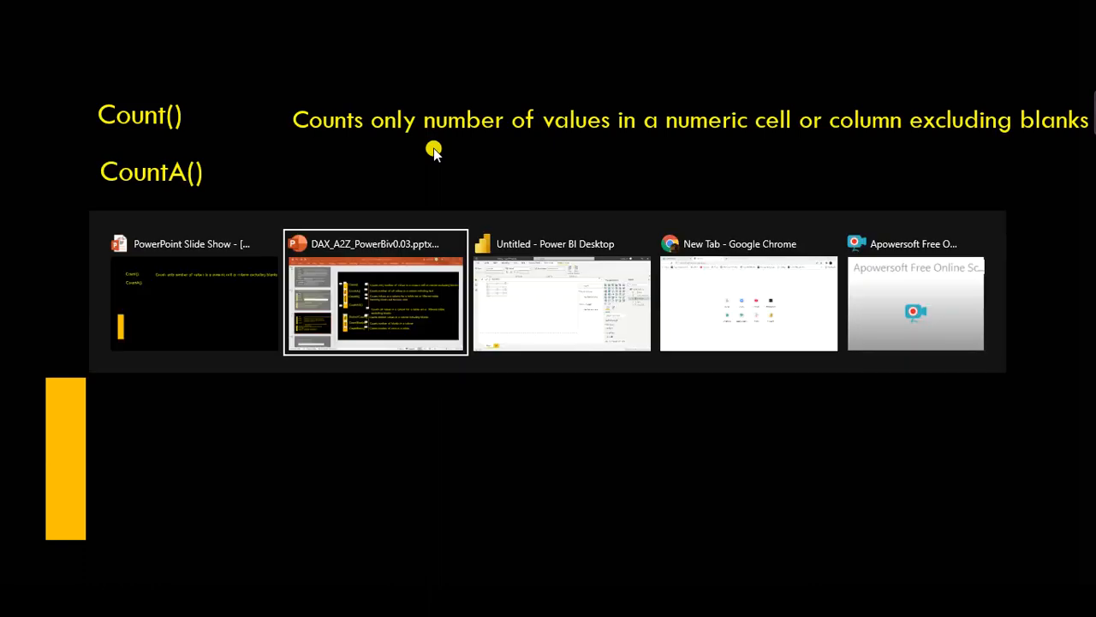
key(alt+Tab)
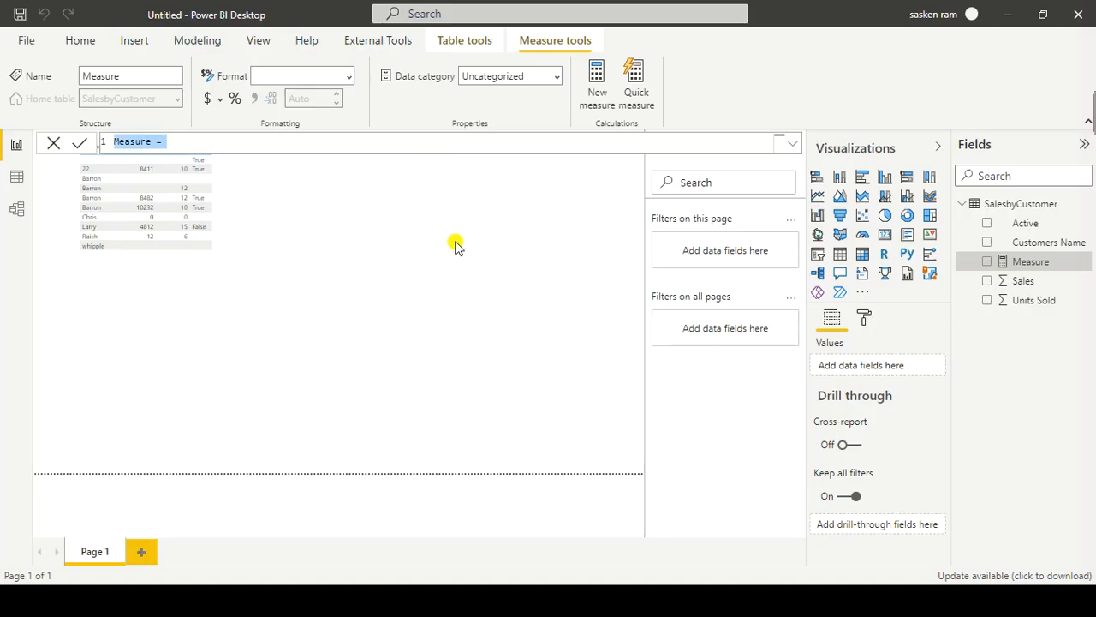
Step: Define the new measure as Count M = count(SalesbyCustomer[Sales]) and commit it
click(2, 578)
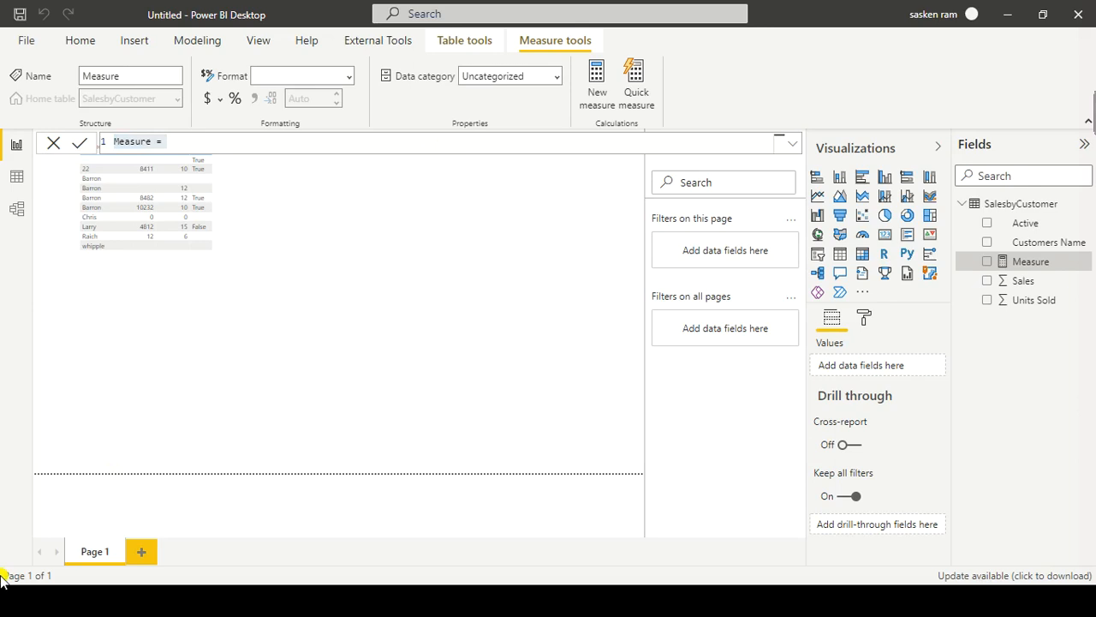
click(222, 245)
click(2, 404)
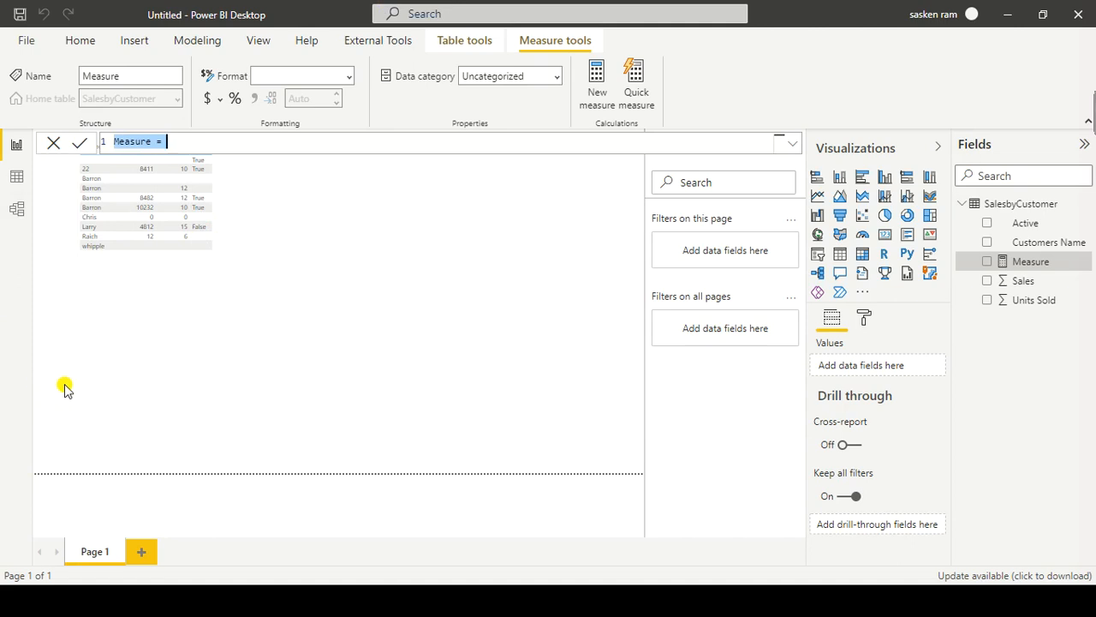
key(BackSpace)
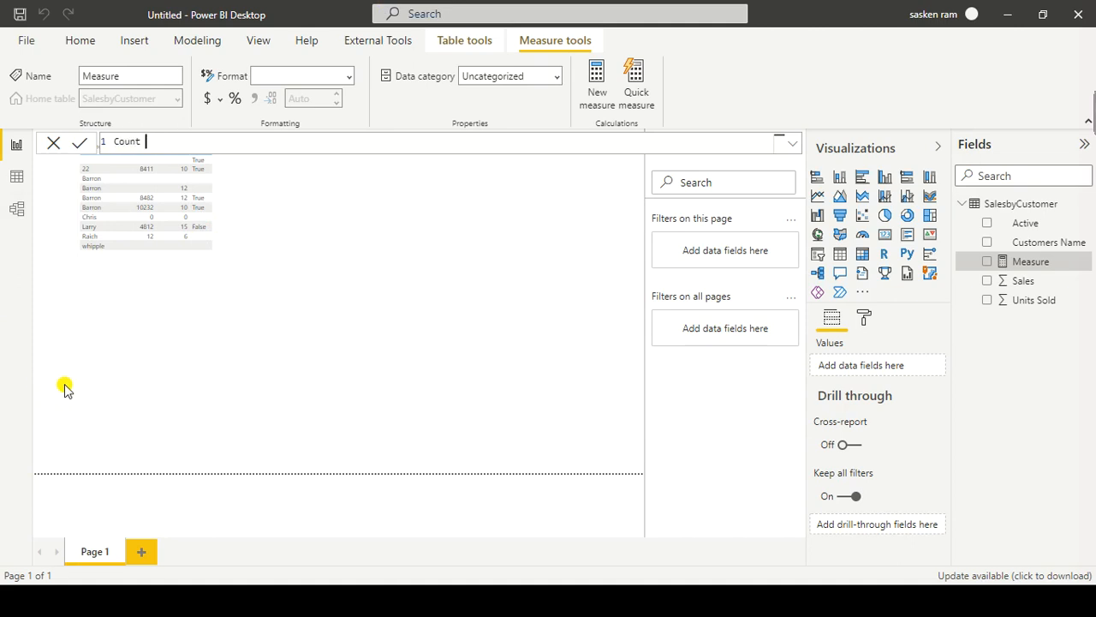
text(Count M = count()
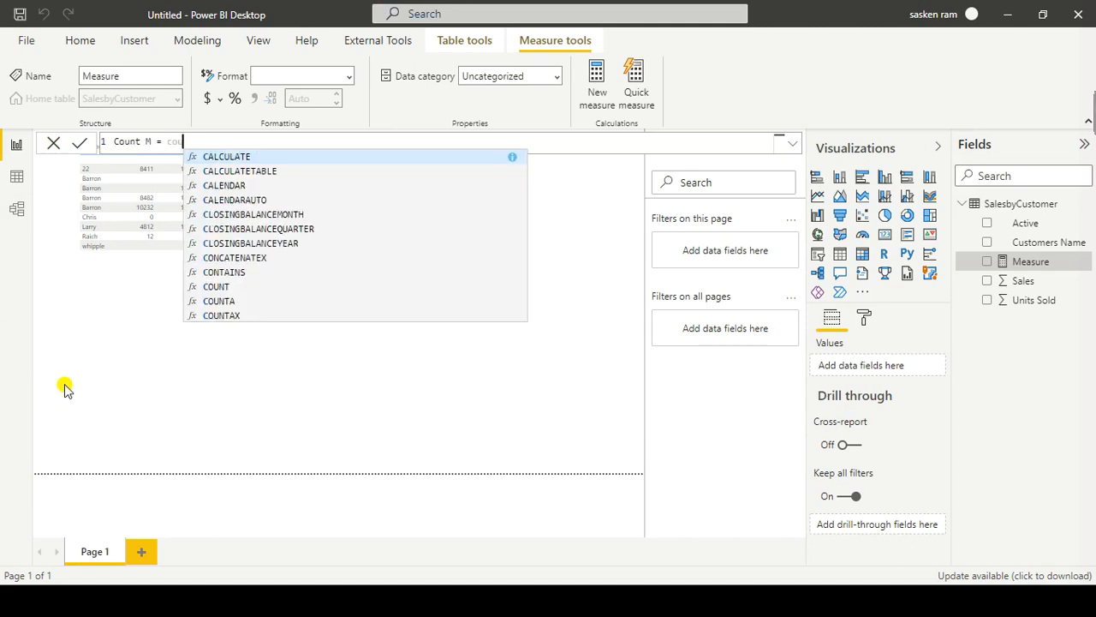
key(Down)
key(Down)
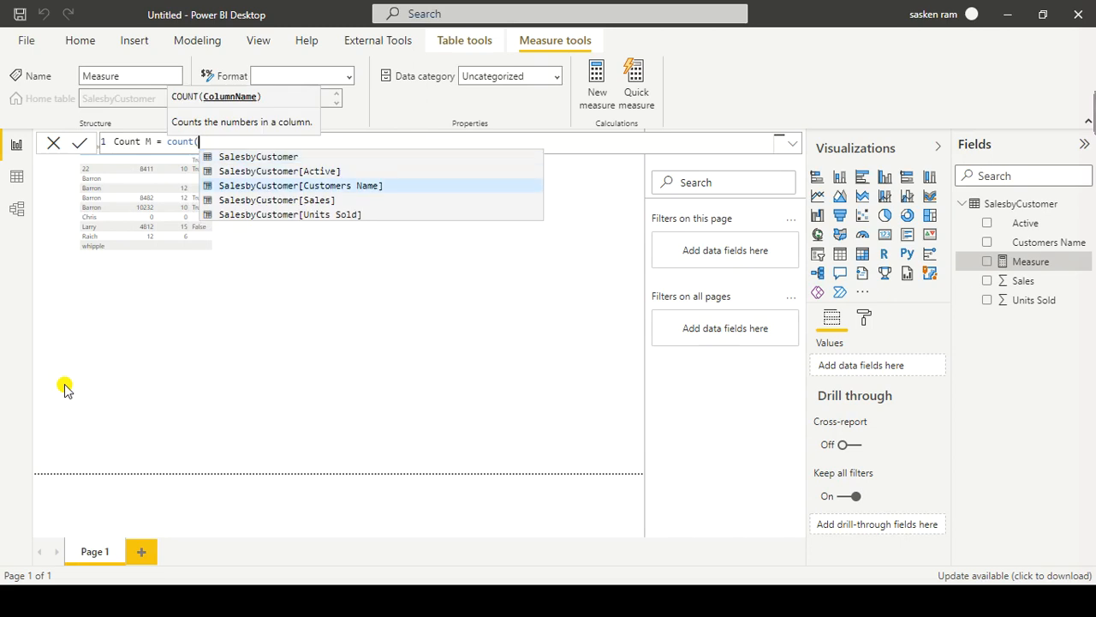
key(Down)
key(Tab)
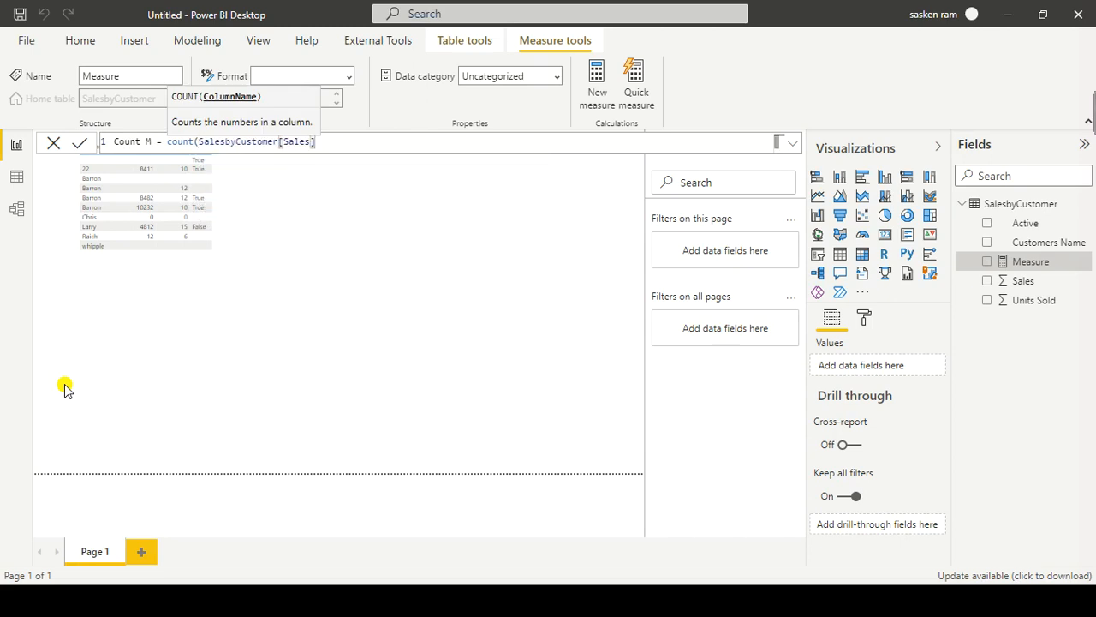
text())
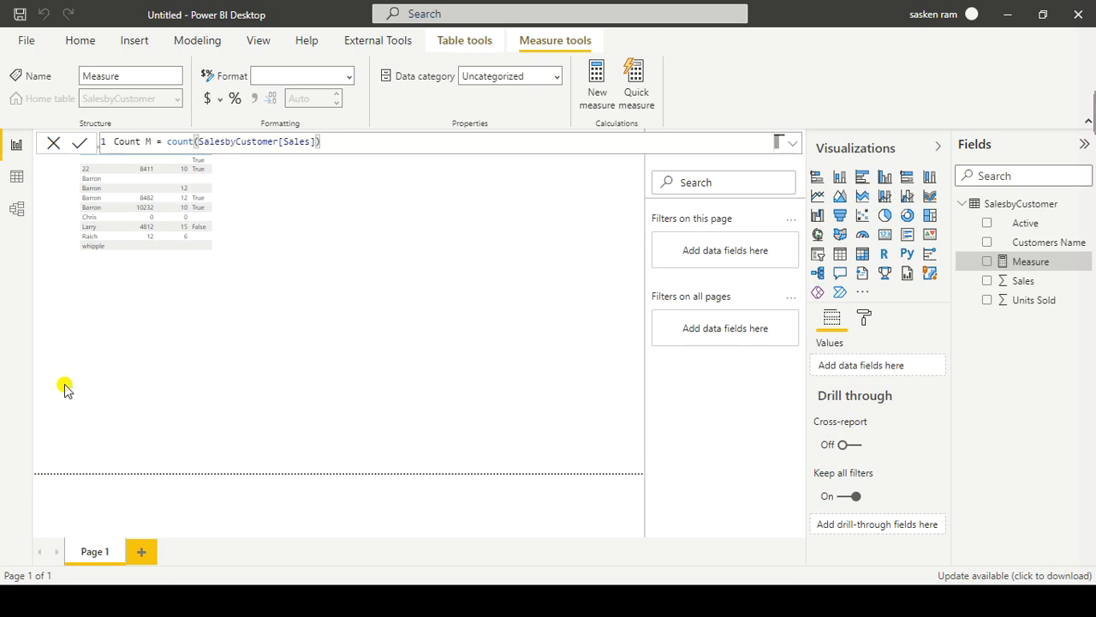
key(Return)
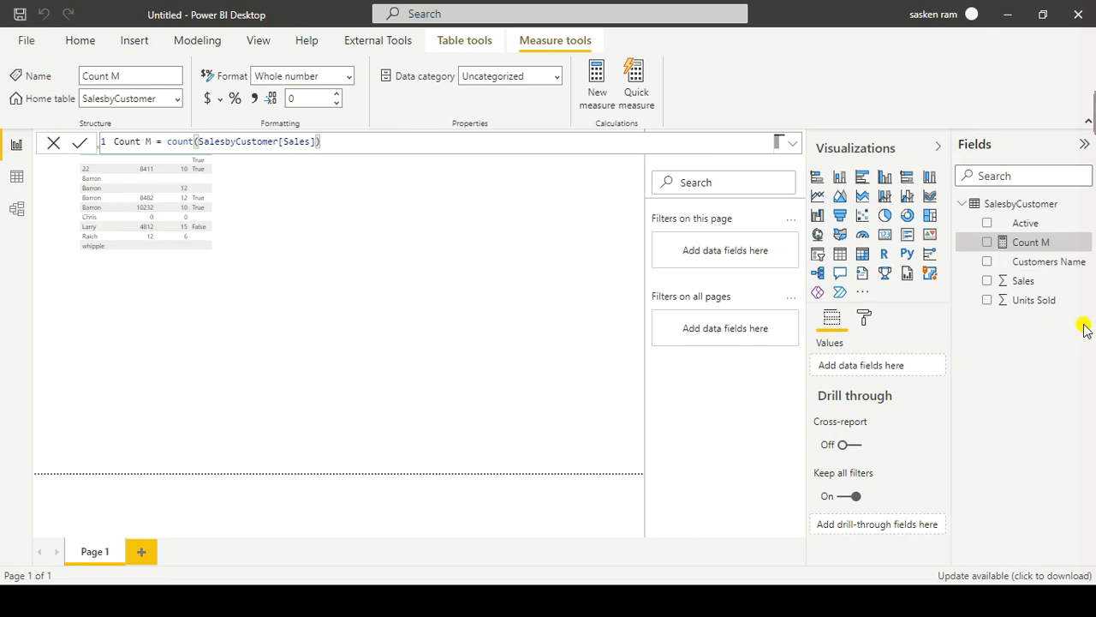
Step: Insert a card visual below the table, reduce its size and add the Count M measure to it
click(441, 336)
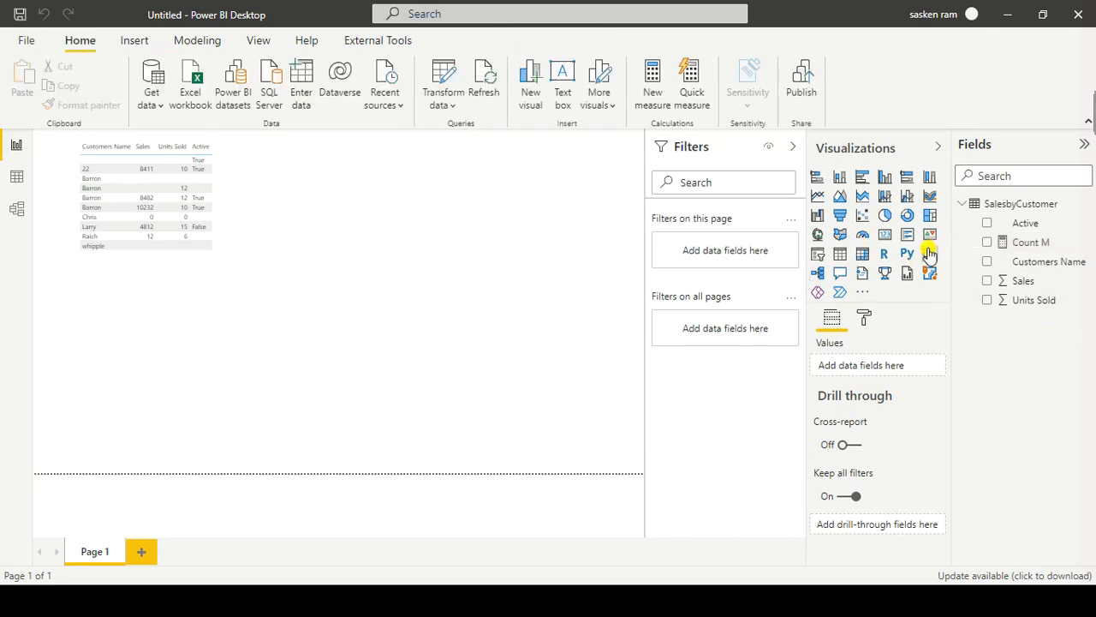
click(884, 234)
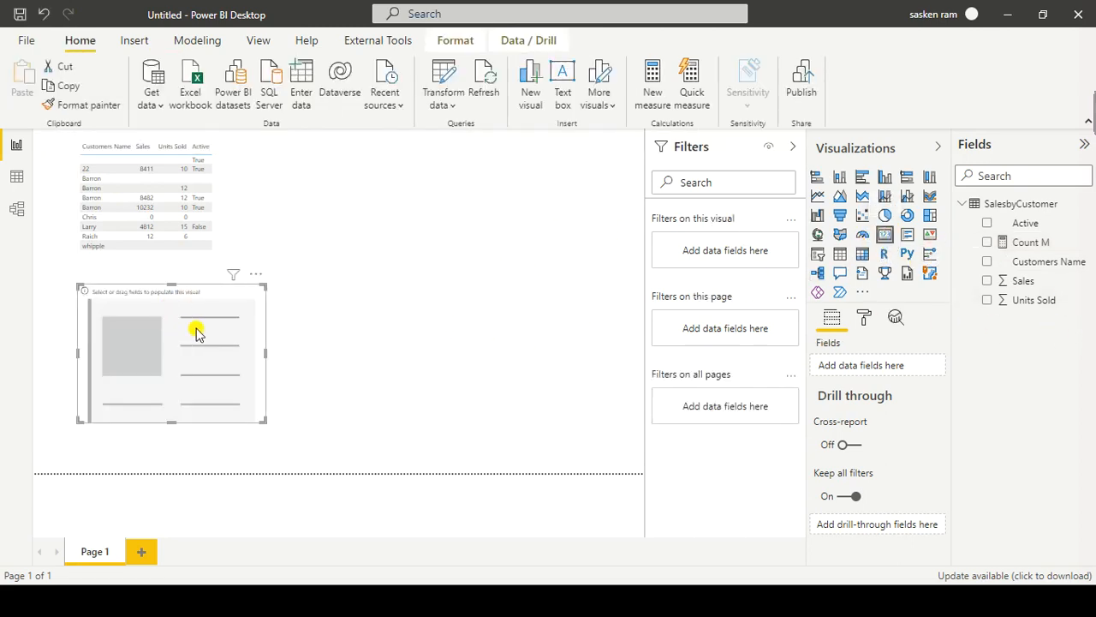
drag(262, 423, 206, 383)
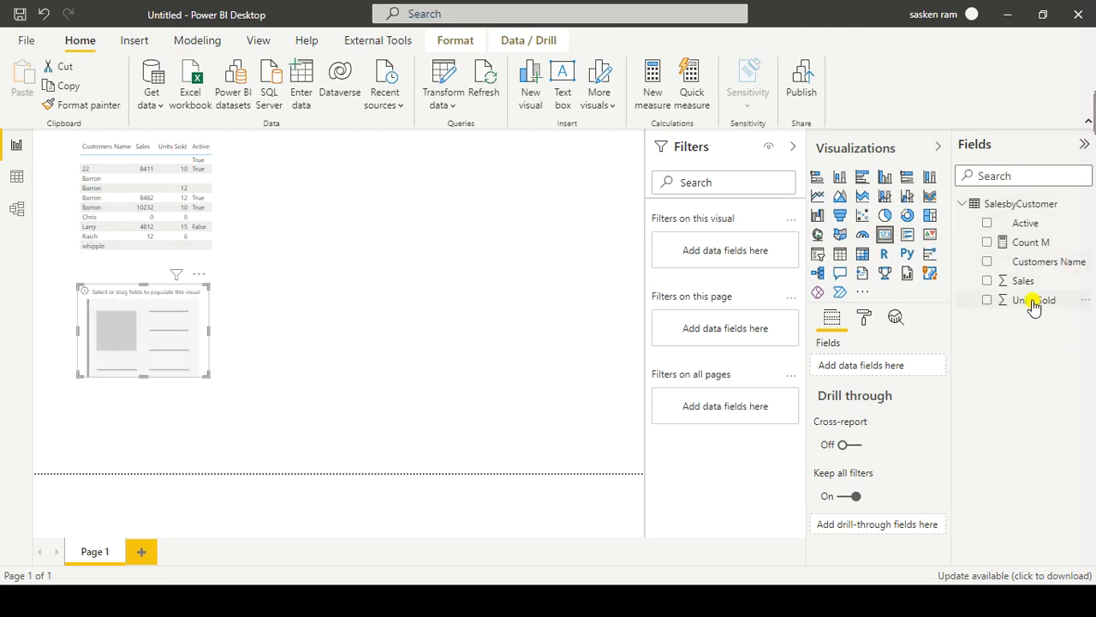
drag(1044, 243, 154, 320)
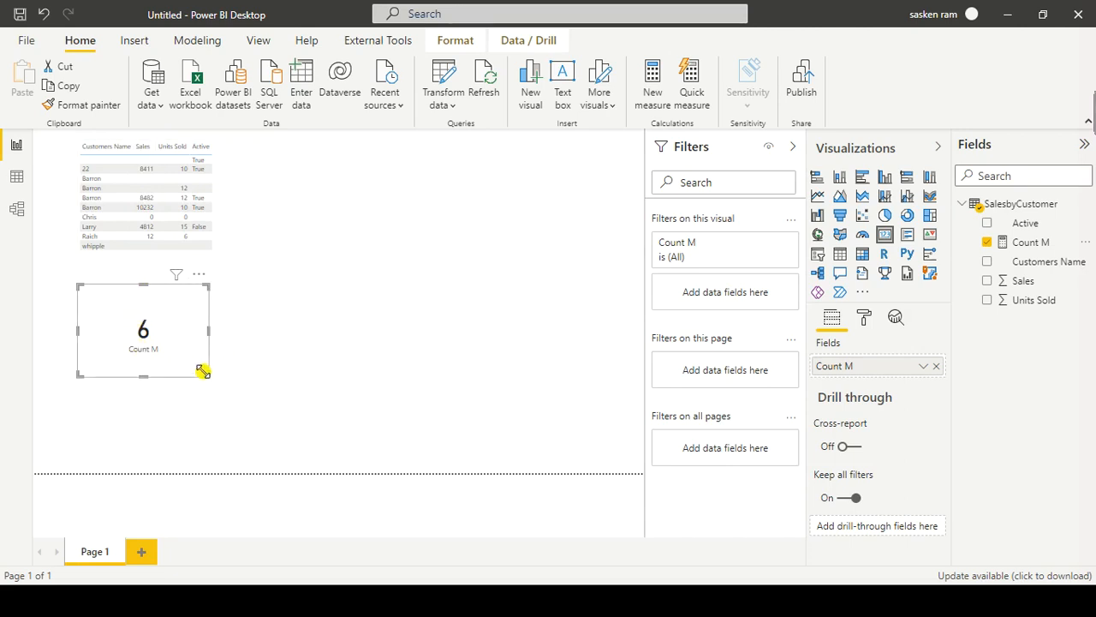
Step: Shrink the Count M card further and move it slightly lower below the table
drag(206, 374, 142, 351)
click(161, 332)
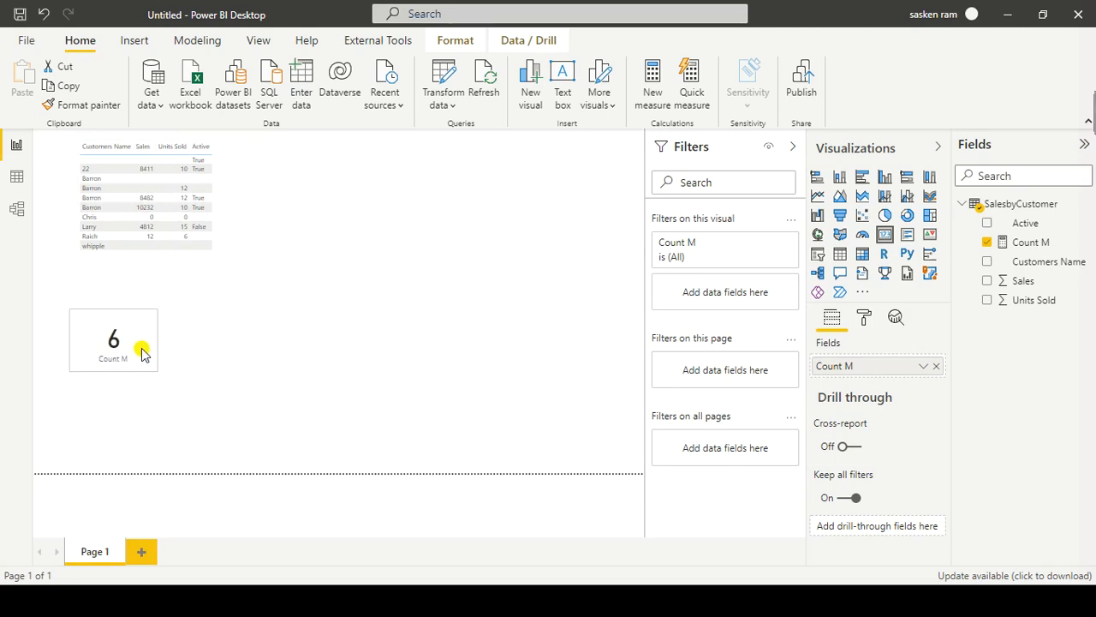
click(259, 350)
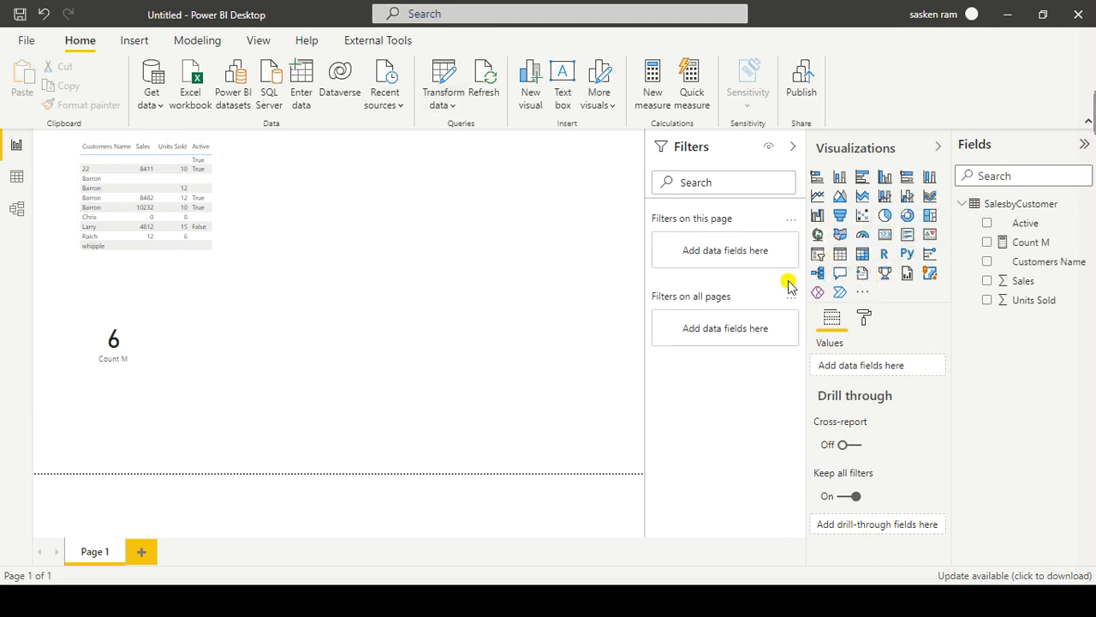
Step: Insert a second, empty card visual and place it to the right of the Count M card
click(886, 235)
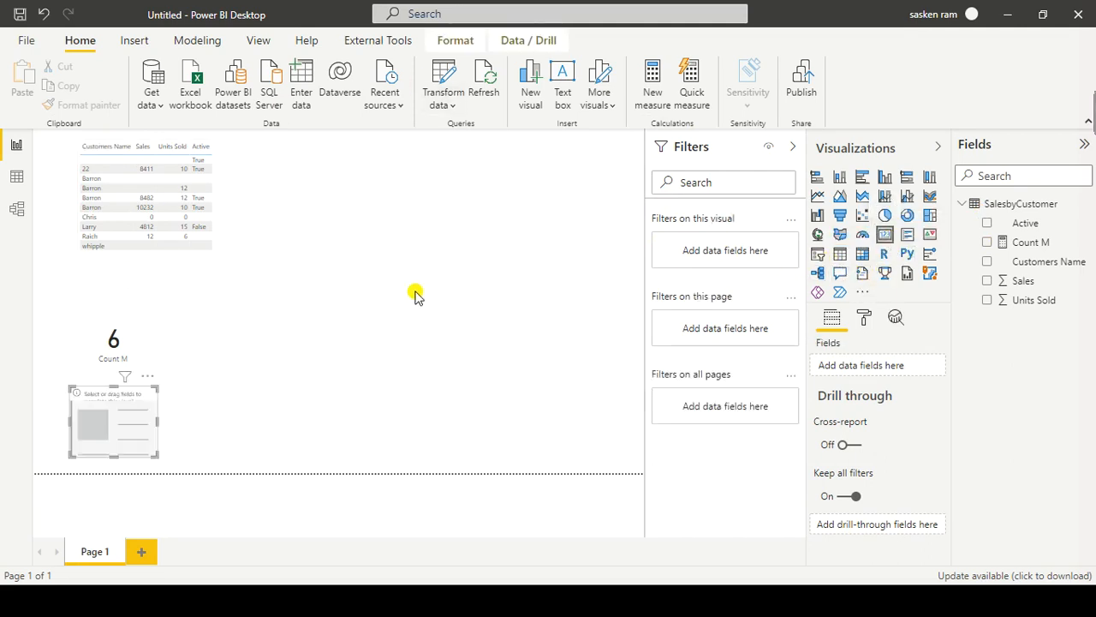
drag(83, 437, 272, 358)
Step: Copy the full formula of the Count M measure into a new measure
click(154, 355)
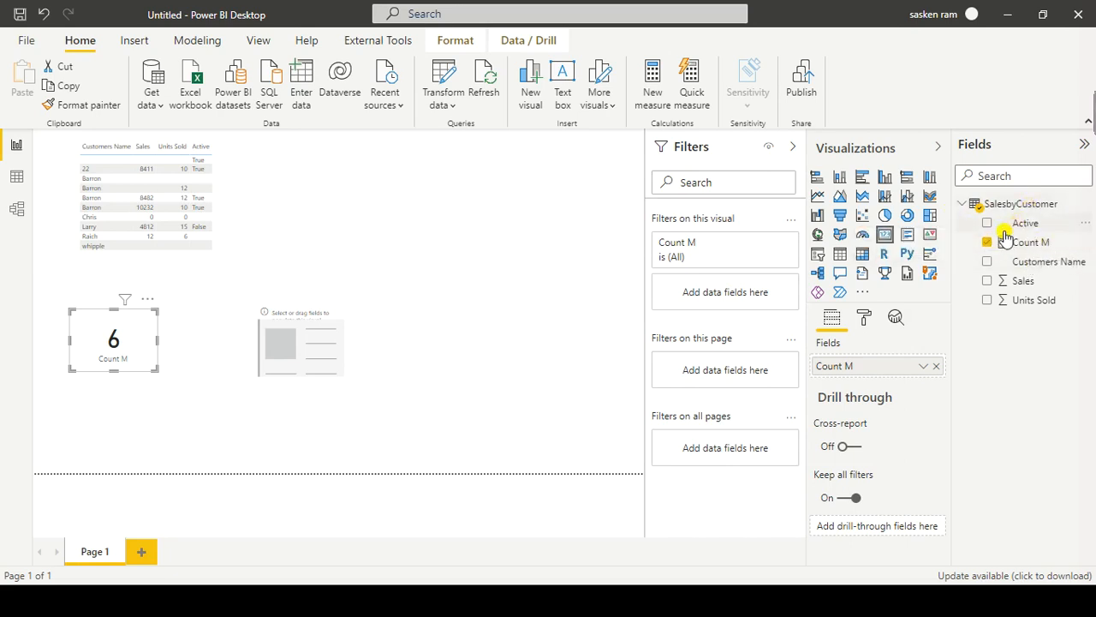
click(1045, 244)
drag(333, 142, 3, 137)
key(ctrl+c)
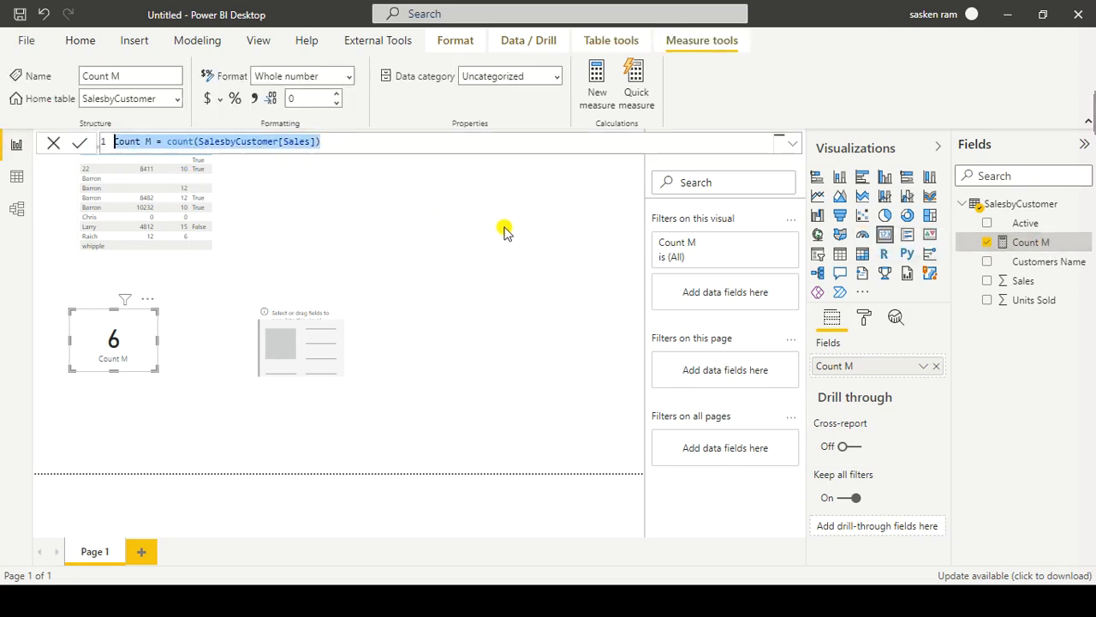
click(174, 45)
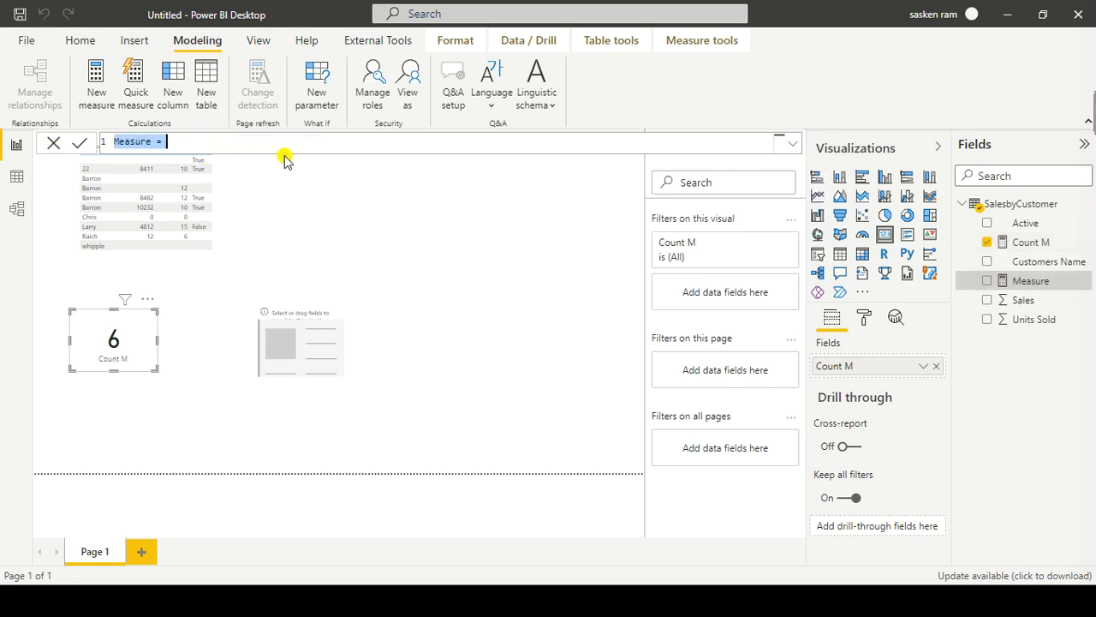
key(ctrl+v)
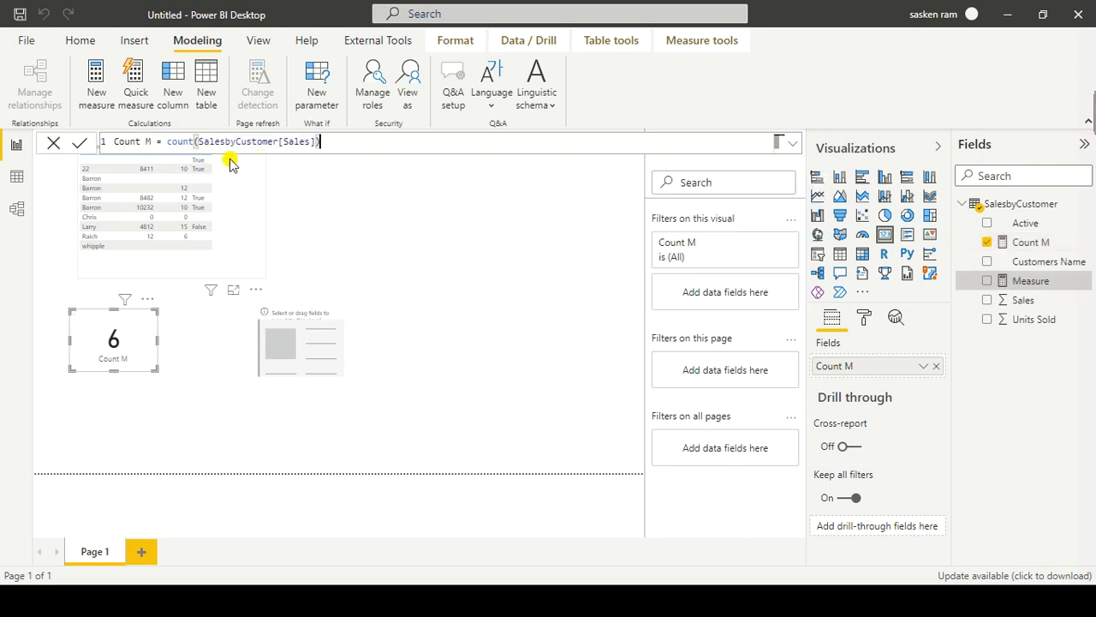
Step: Replace Sales with Customers Name in the new measure's count formula and try to commit it under the name Count M
drag(305, 142, 290, 151)
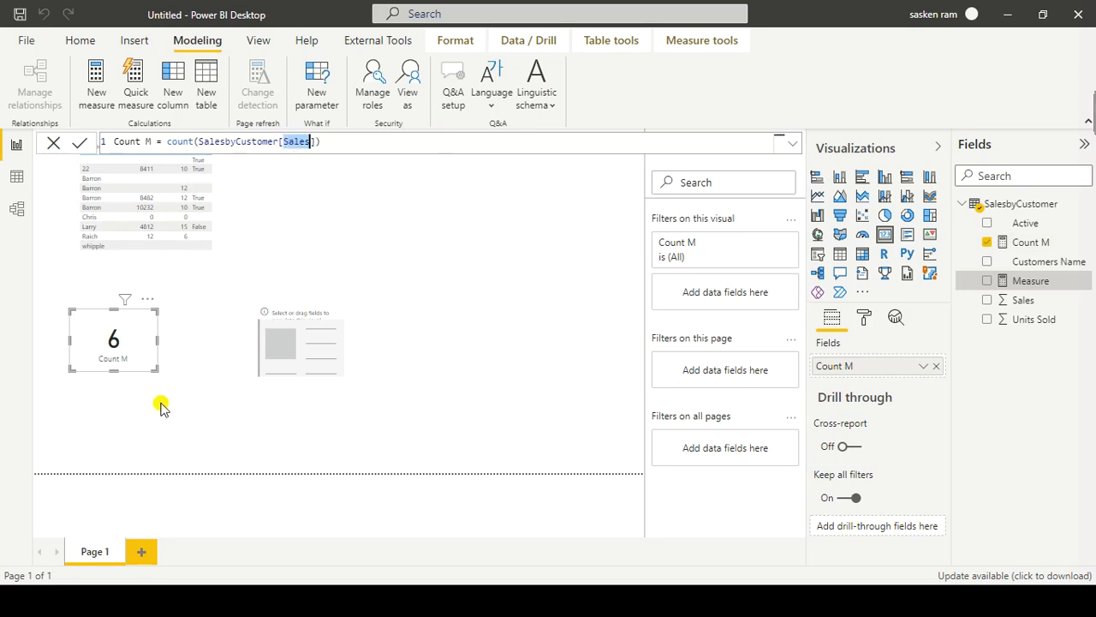
text(Custo)
key(Tab)
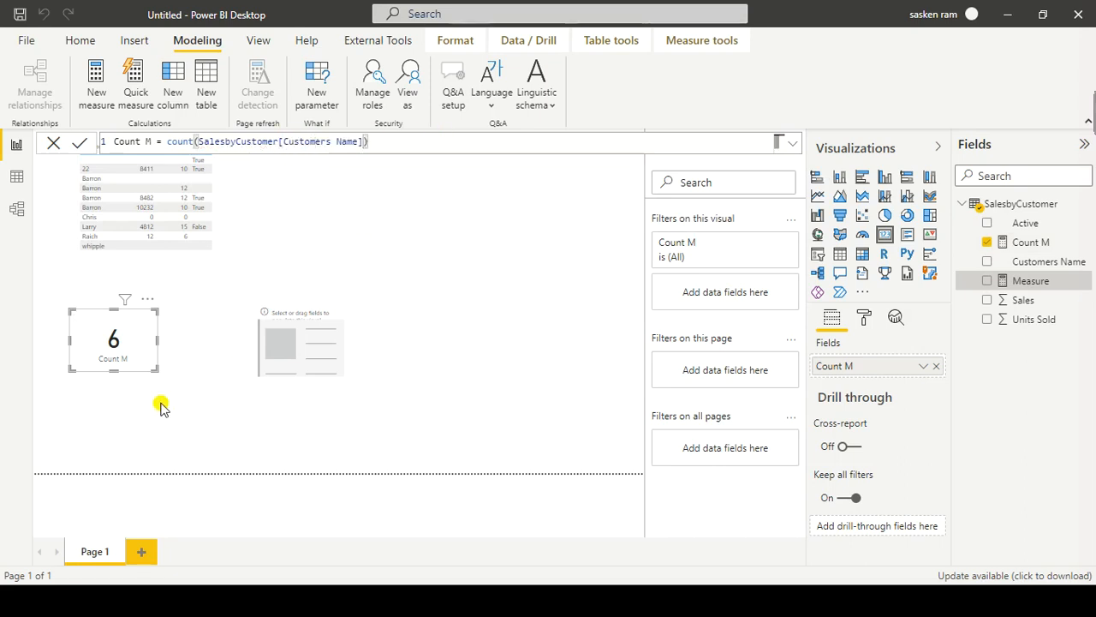
click(162, 406)
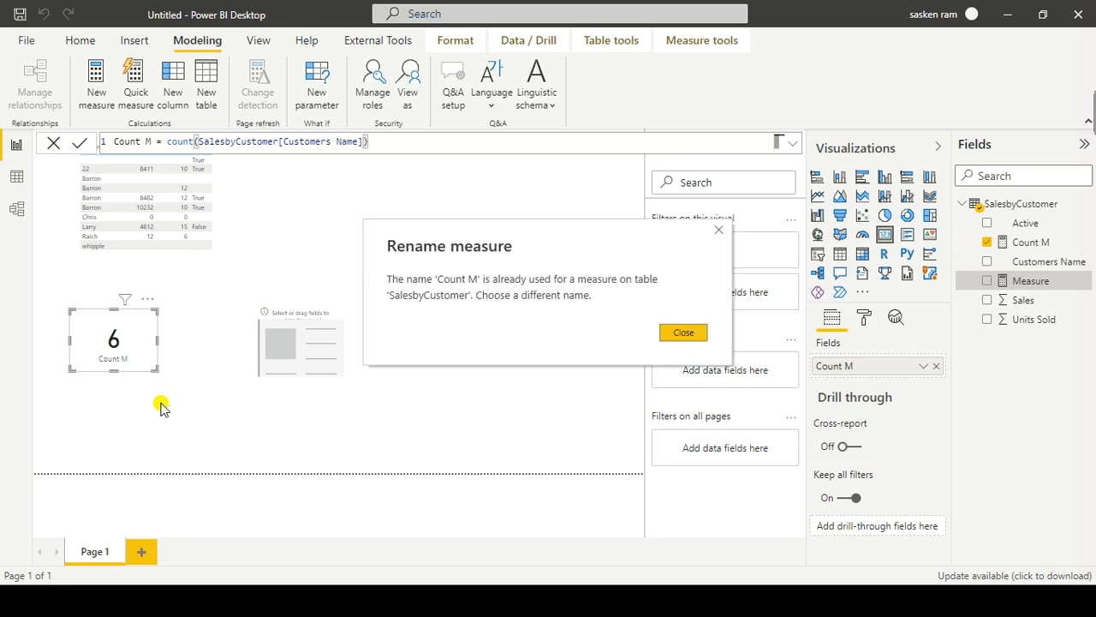
click(667, 333)
Step: Name the new Customers Name count measure Count Customer M and commit it
click(141, 143)
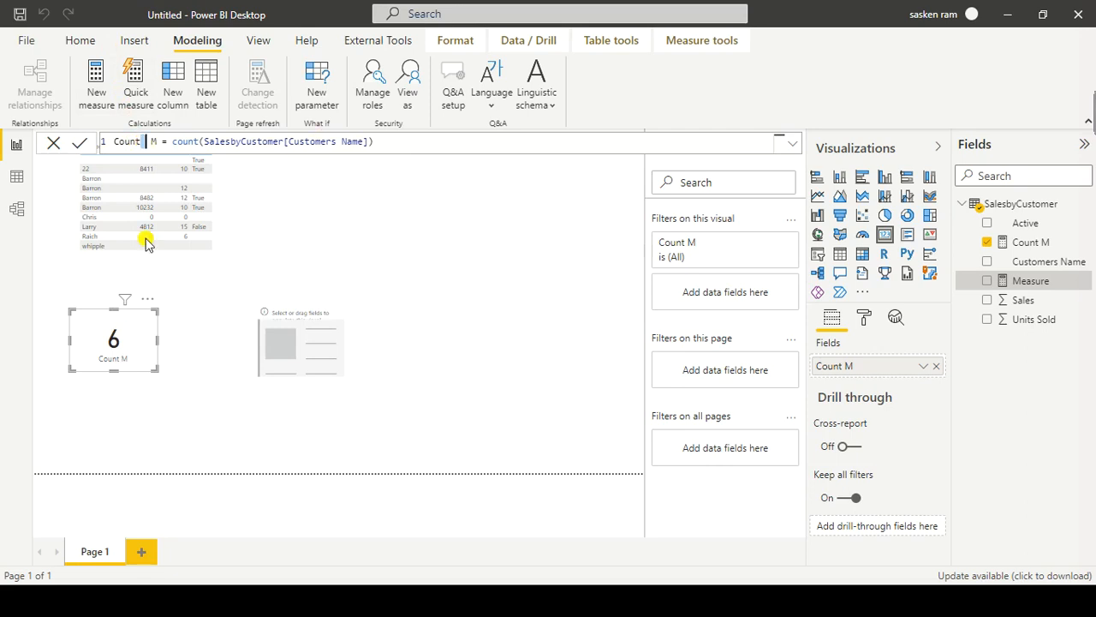
text(Customer)
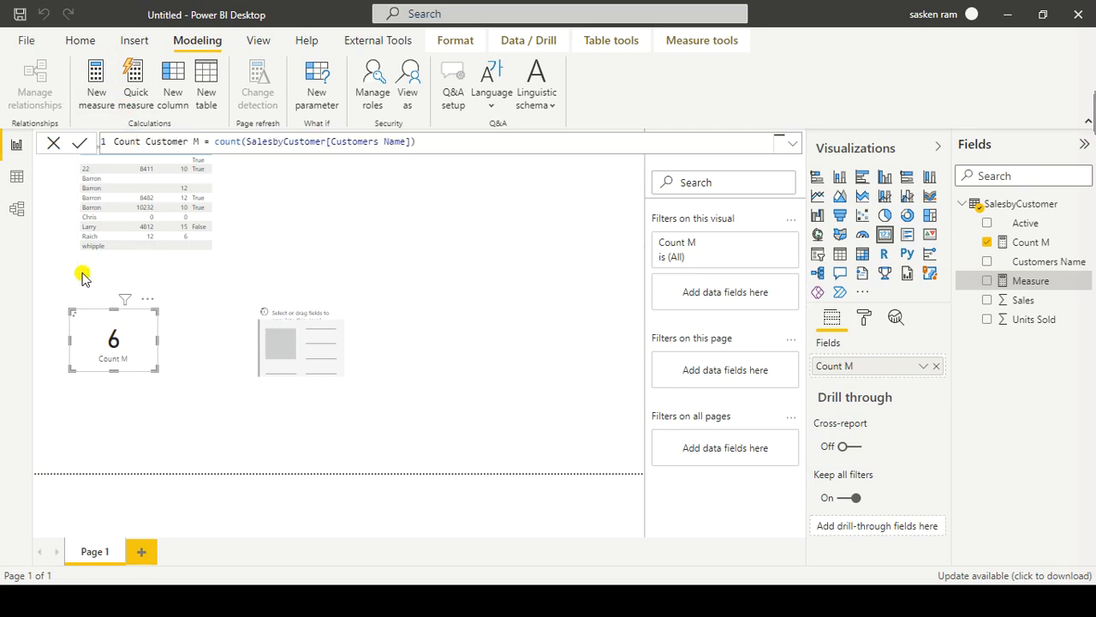
key(Return)
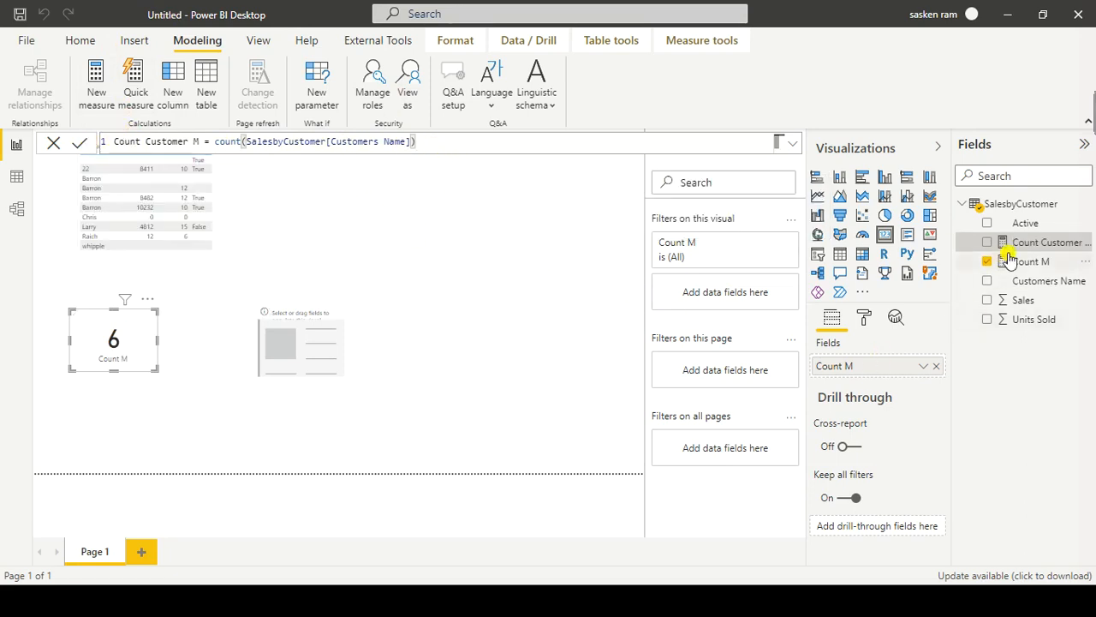
Step: Show the Count Customer M measure in the empty second card and move that card closer to the Count M card
drag(1022, 241, 315, 348)
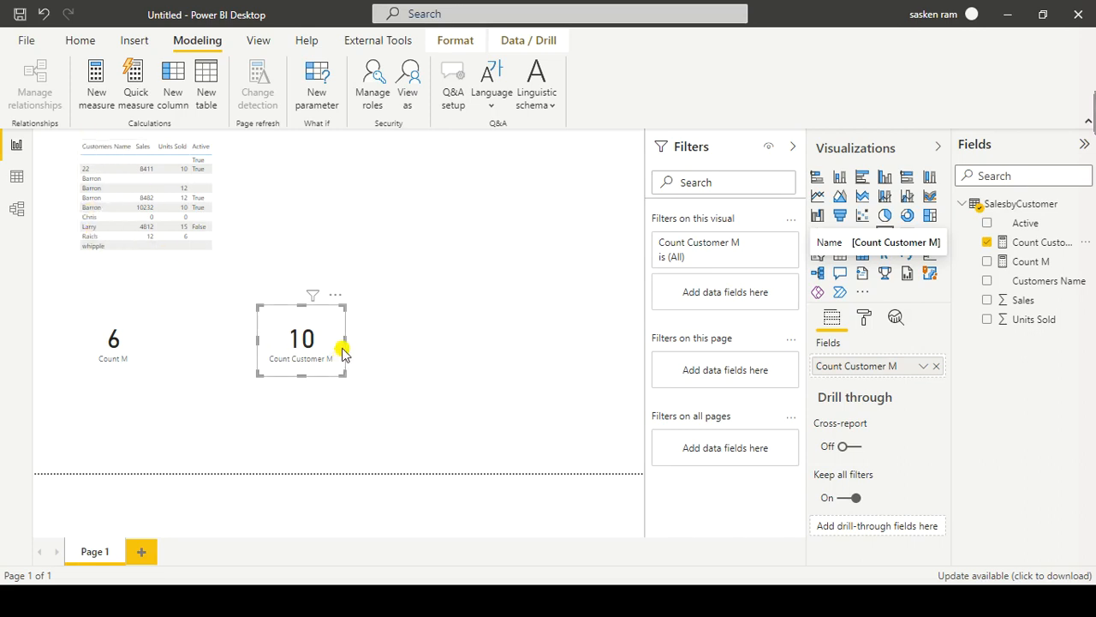
drag(339, 318, 275, 329)
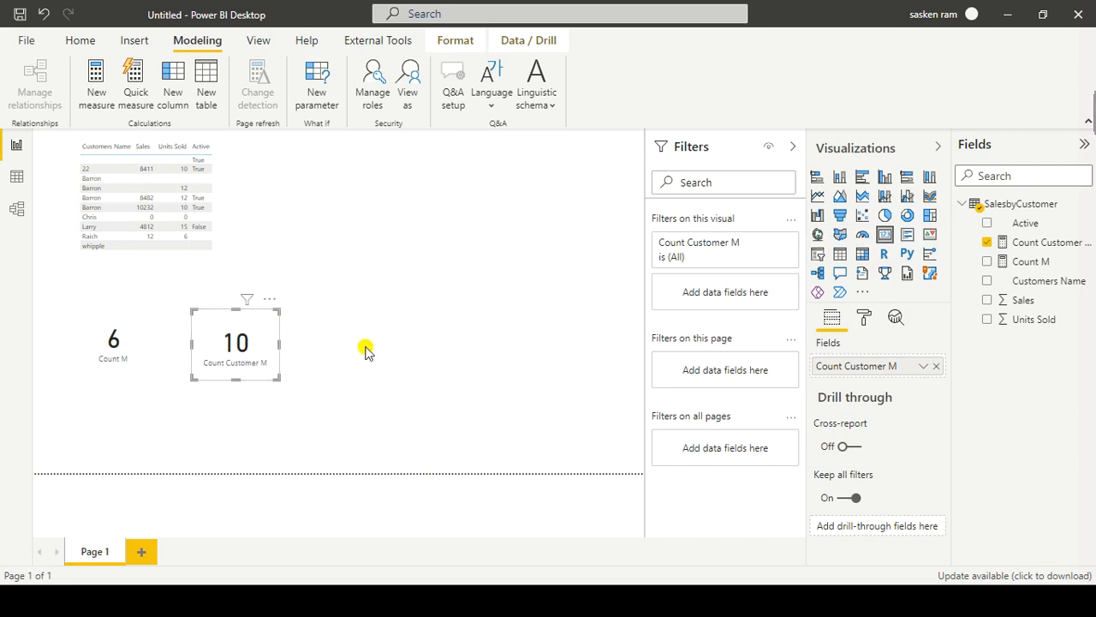
click(142, 337)
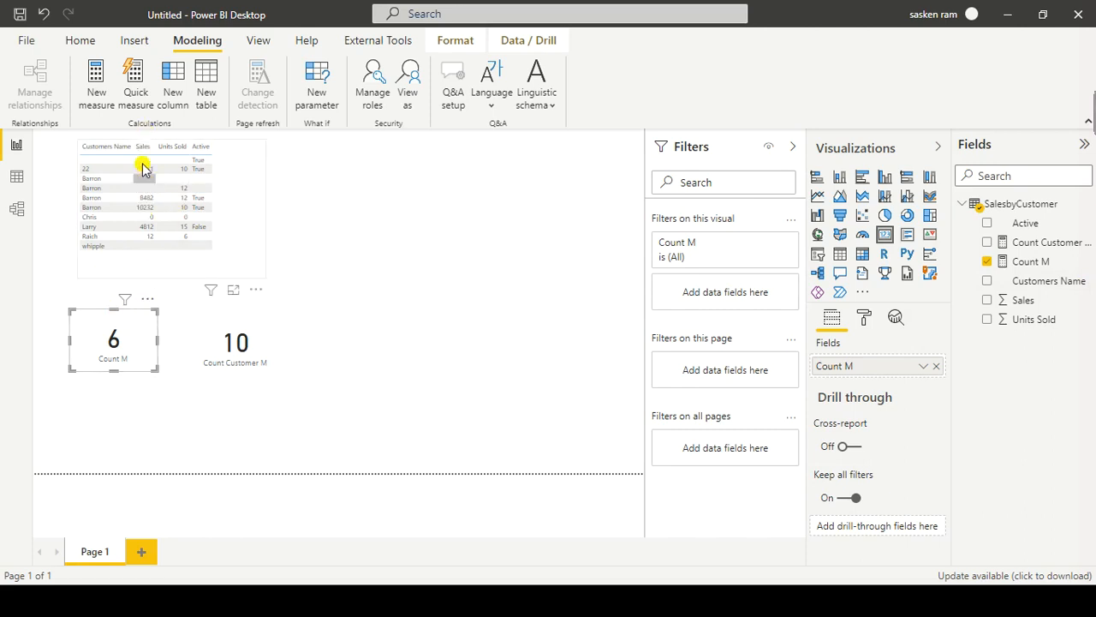
click(278, 346)
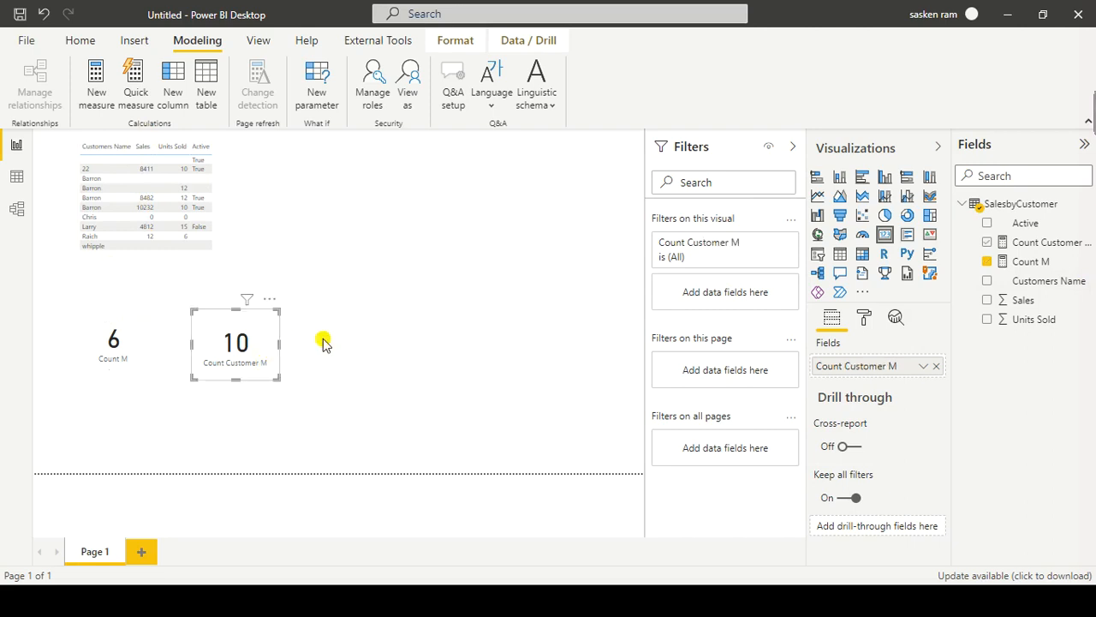
click(383, 355)
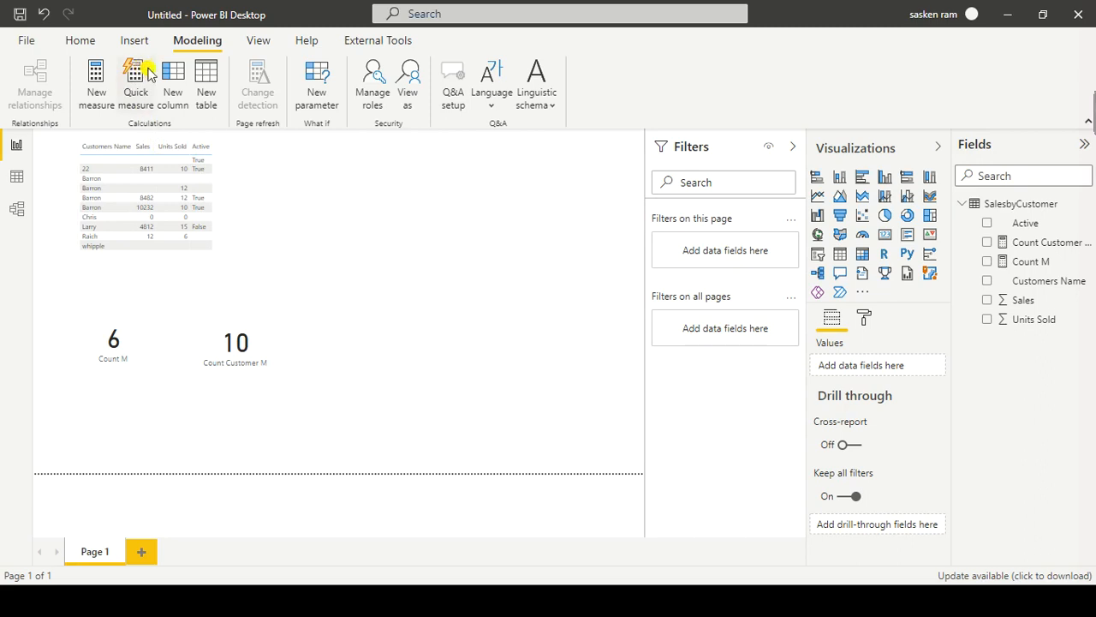
click(85, 92)
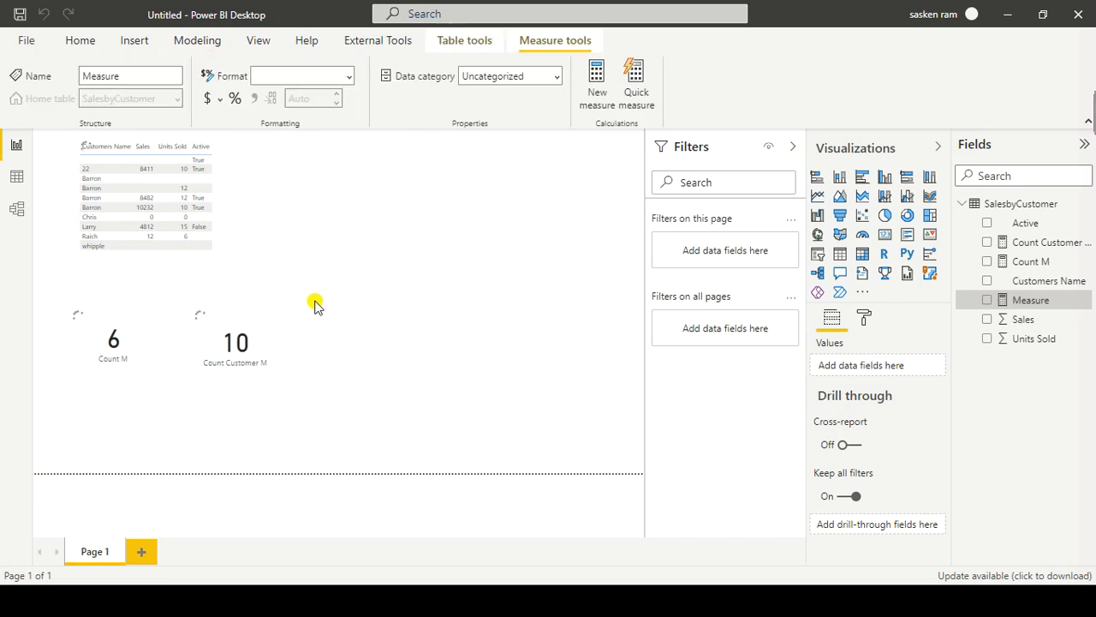
click(358, 333)
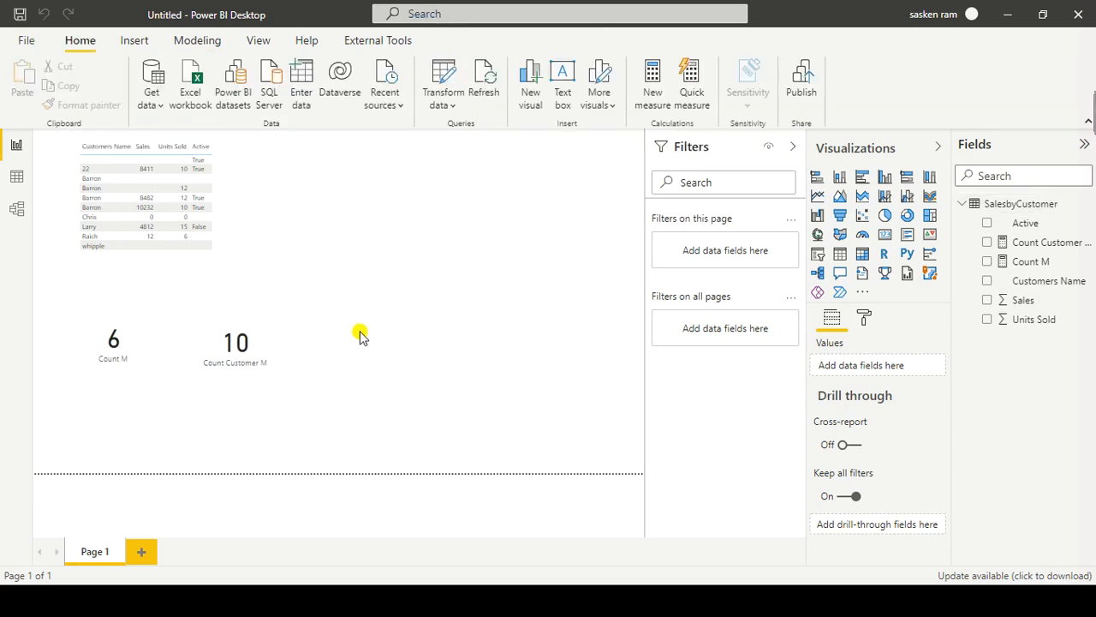
Step: Copy the full formula of the Count M measure from its definition
click(1045, 264)
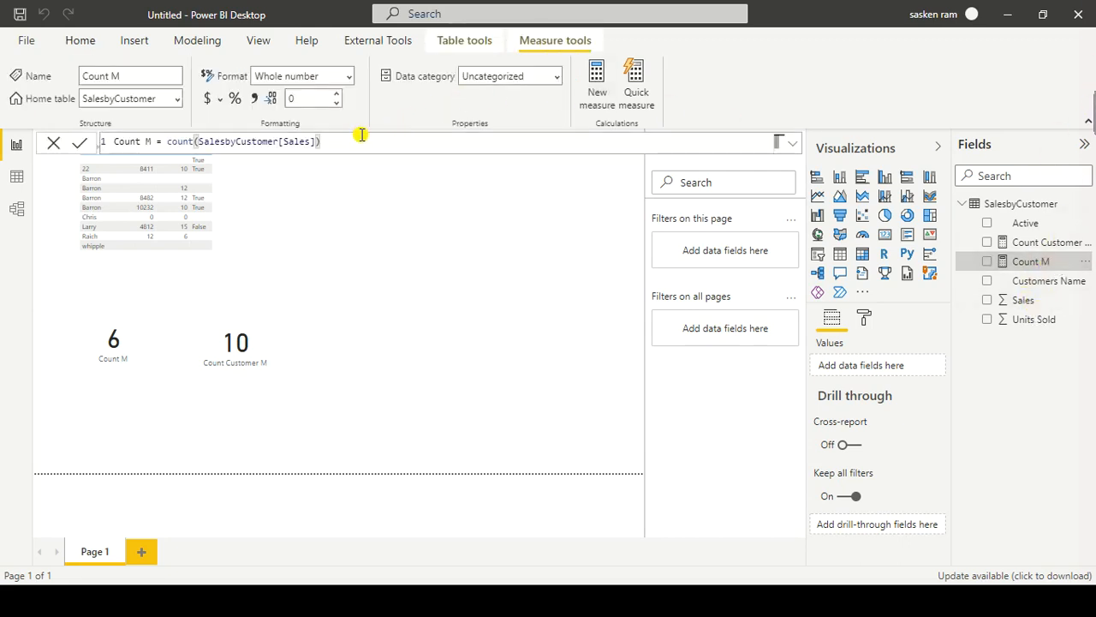
drag(362, 137, 12, 119)
key(ctrl+c)
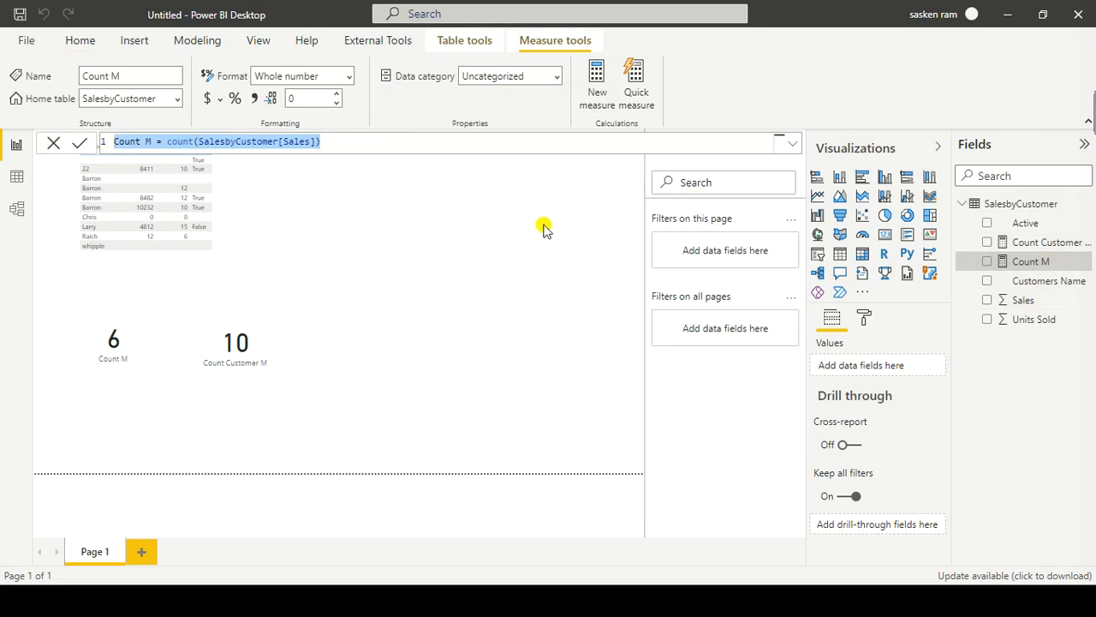
click(589, 207)
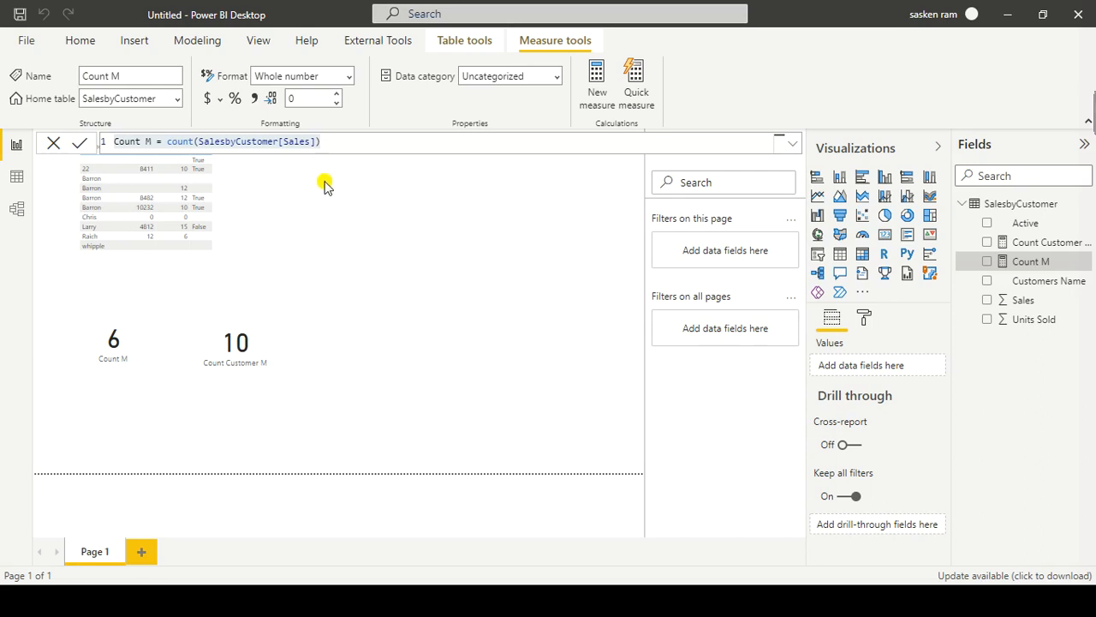
Step: Insert a third, empty card visual and place it to the right of the Count Customer M card
click(470, 310)
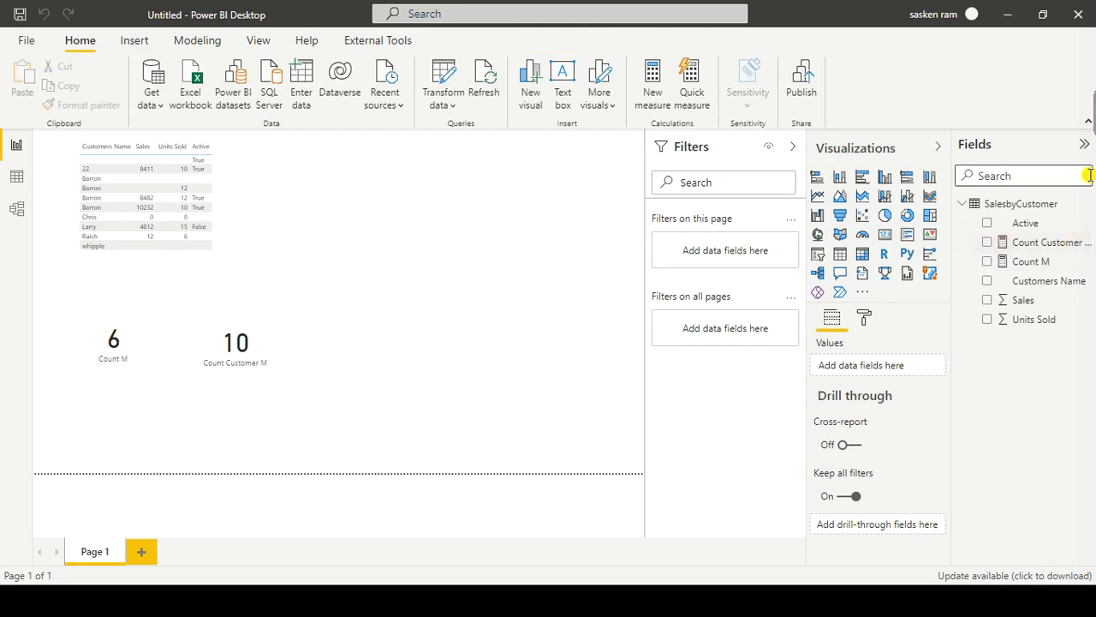
click(885, 238)
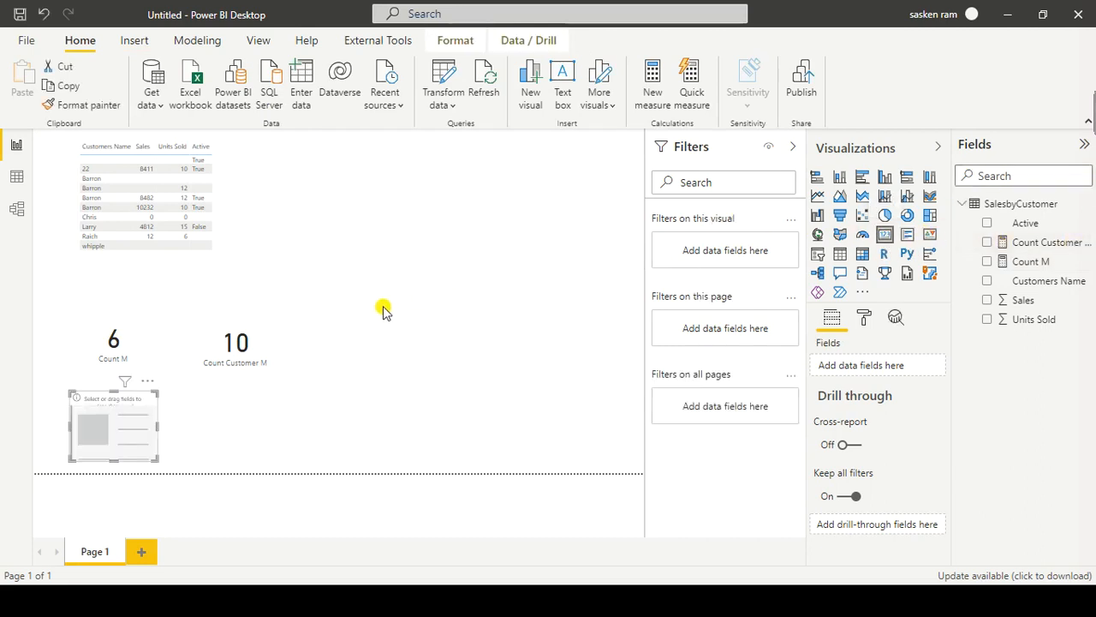
drag(130, 441, 426, 360)
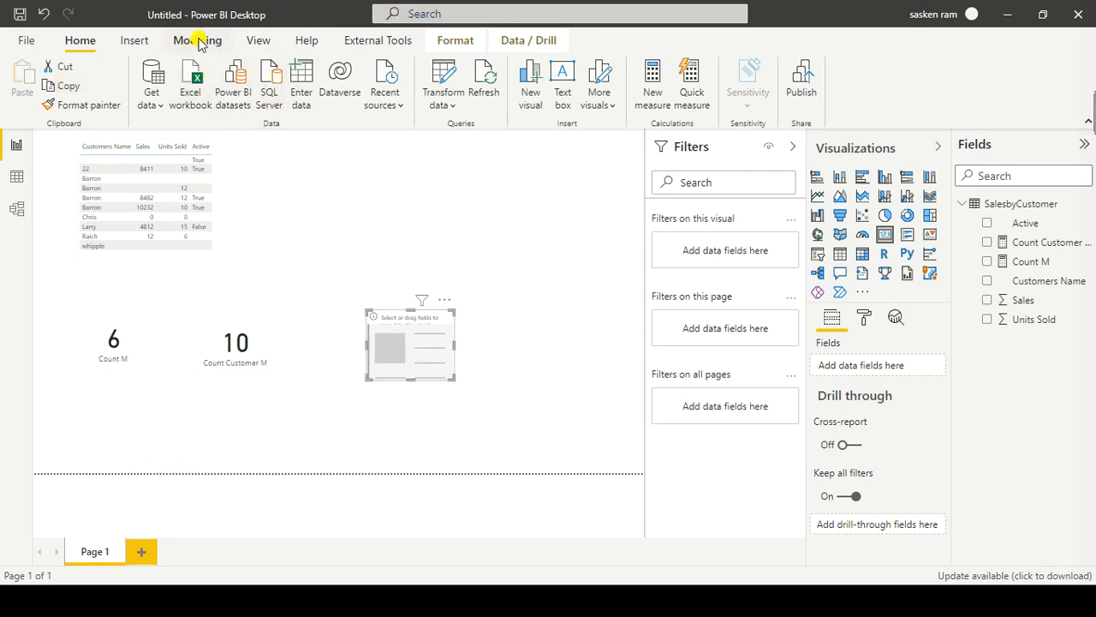
Step: Create a new measure from the copied formula, naming it CountA M and changing its function to counta
click(197, 40)
click(100, 96)
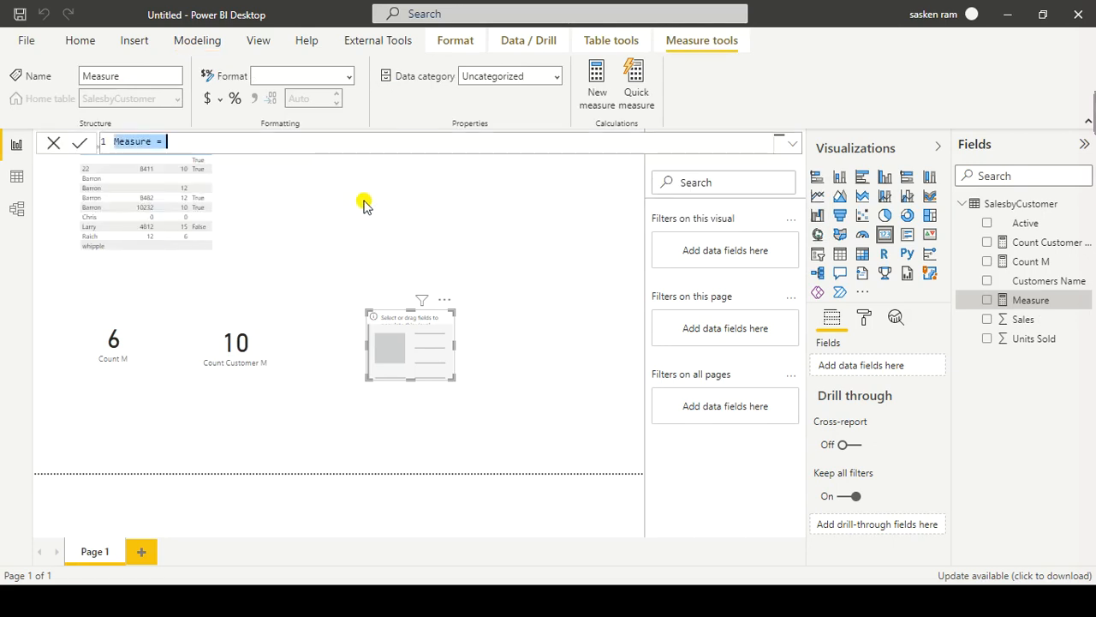
key(ctrl+v)
click(146, 141)
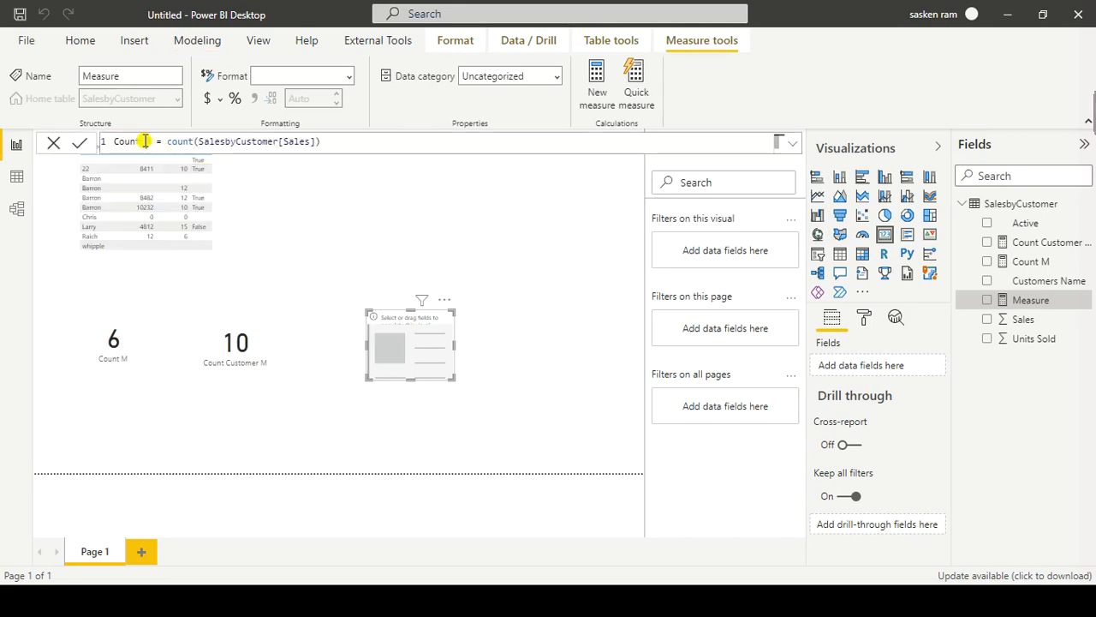
text(A)
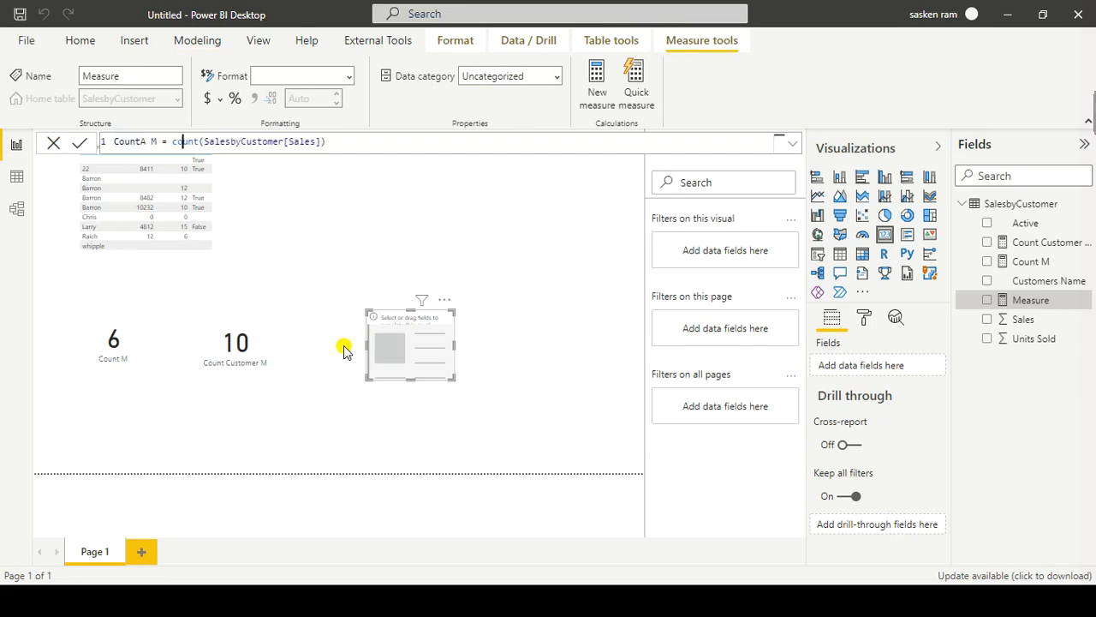
key(Right)
text(a)
key(Escape)
Step: Replace the Sales column with Customers Name in the CountA M formula and commit the measure
key(ctrl+Right)
key(ctrl+Right)
key(ctrl+shift+Left)
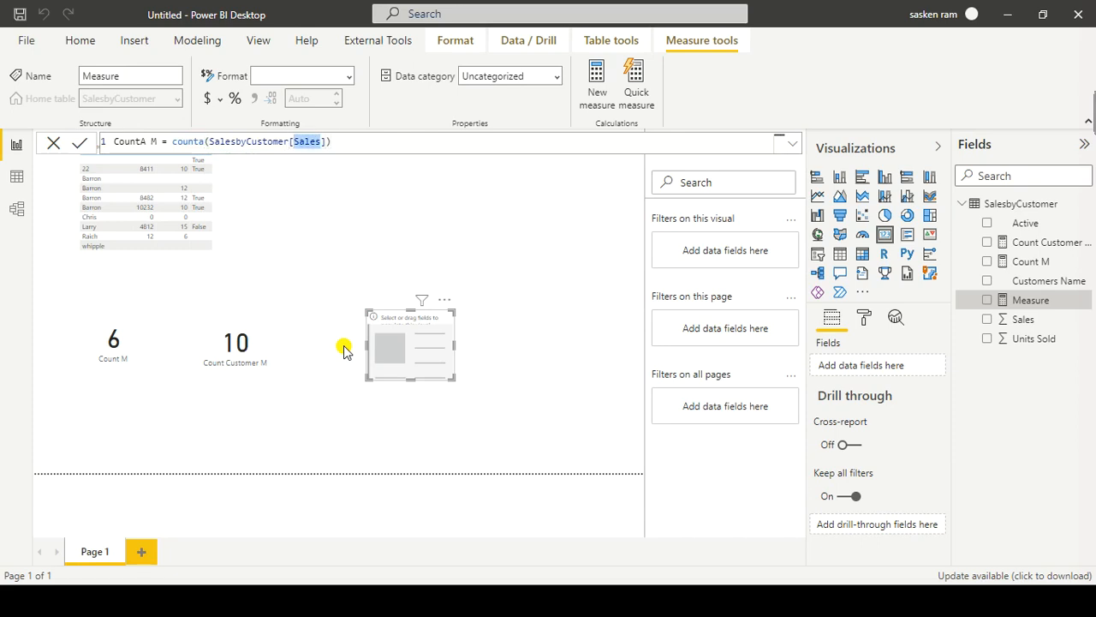
key(BackSpace)
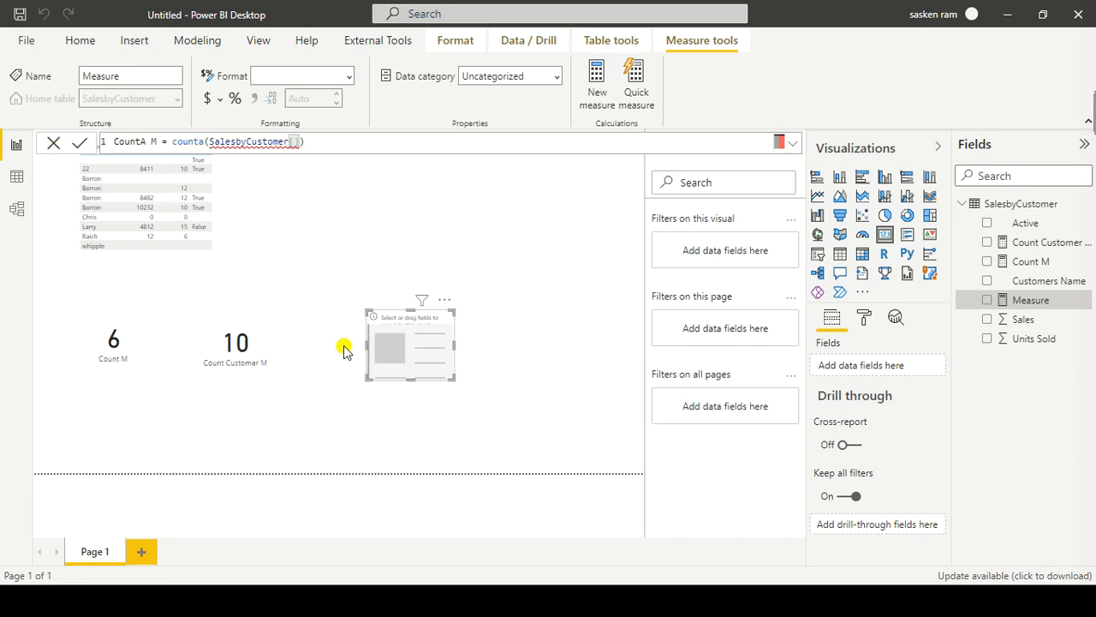
text(Cust)
key(Tab)
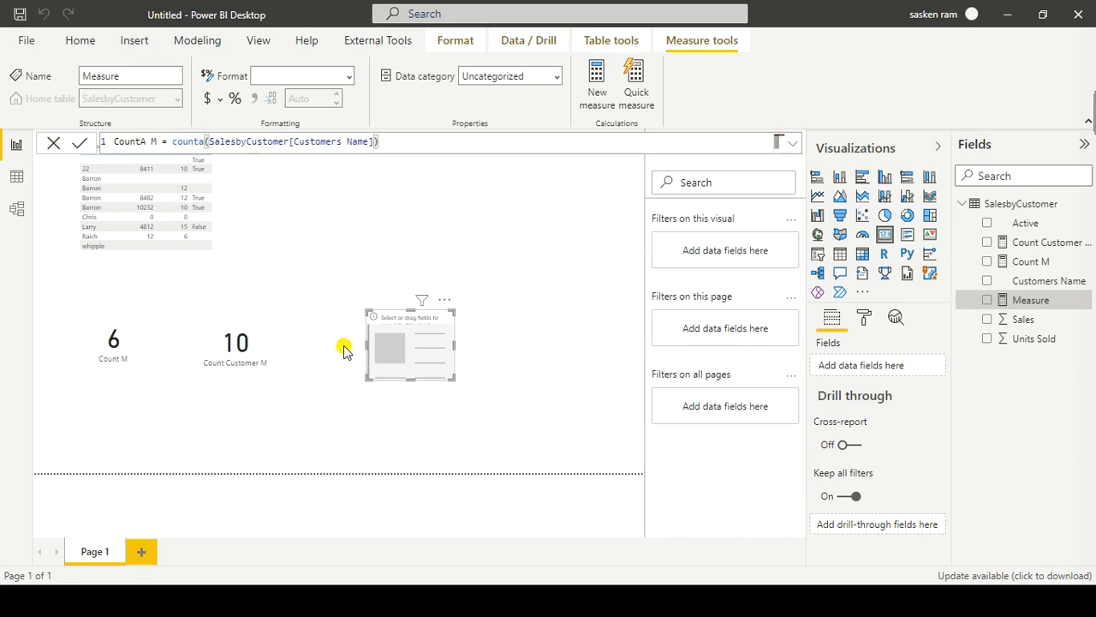
key(Return)
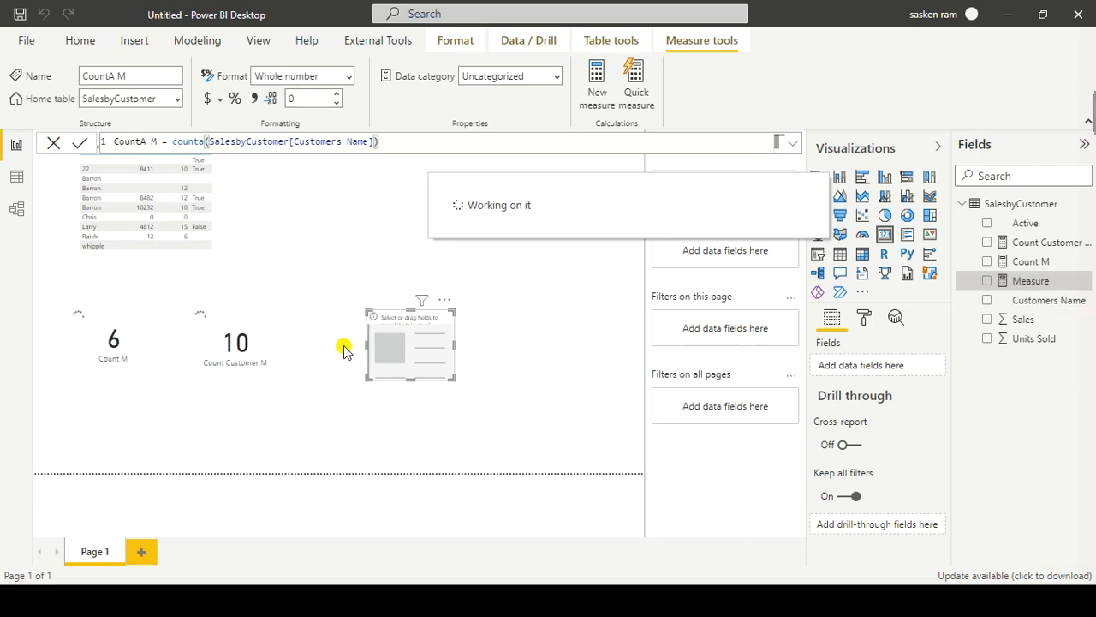
Step: Show the CountA M measure in the empty third card
click(399, 143)
key(ctrl+a)
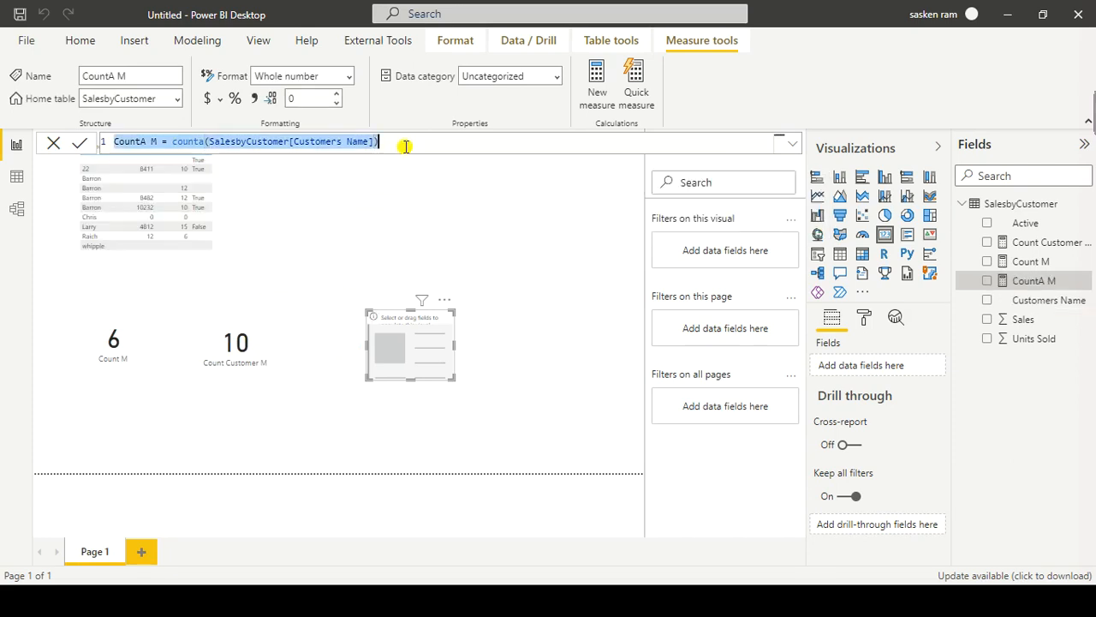
click(989, 281)
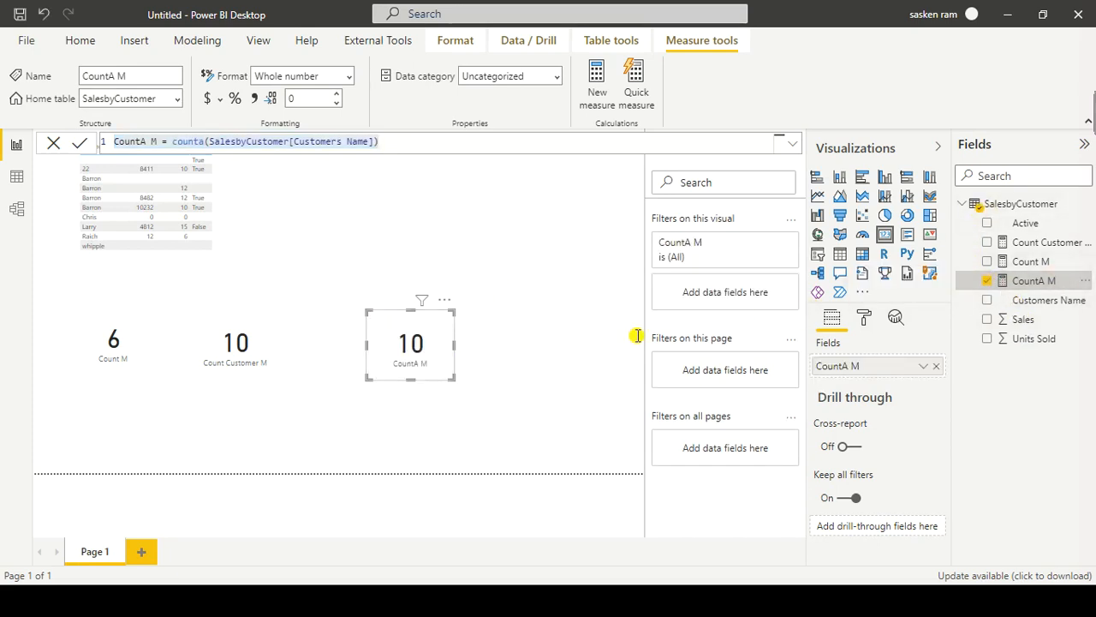
Step: Move the CountA M card closer to the Count Customer M card and shift the table slightly left and down
drag(429, 350, 347, 343)
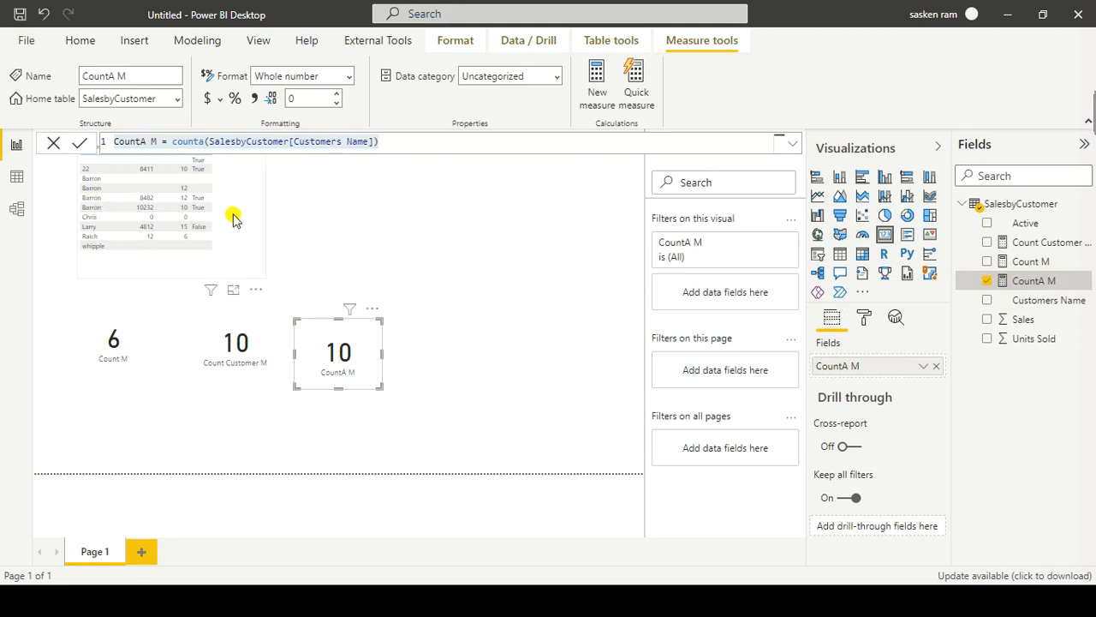
click(215, 235)
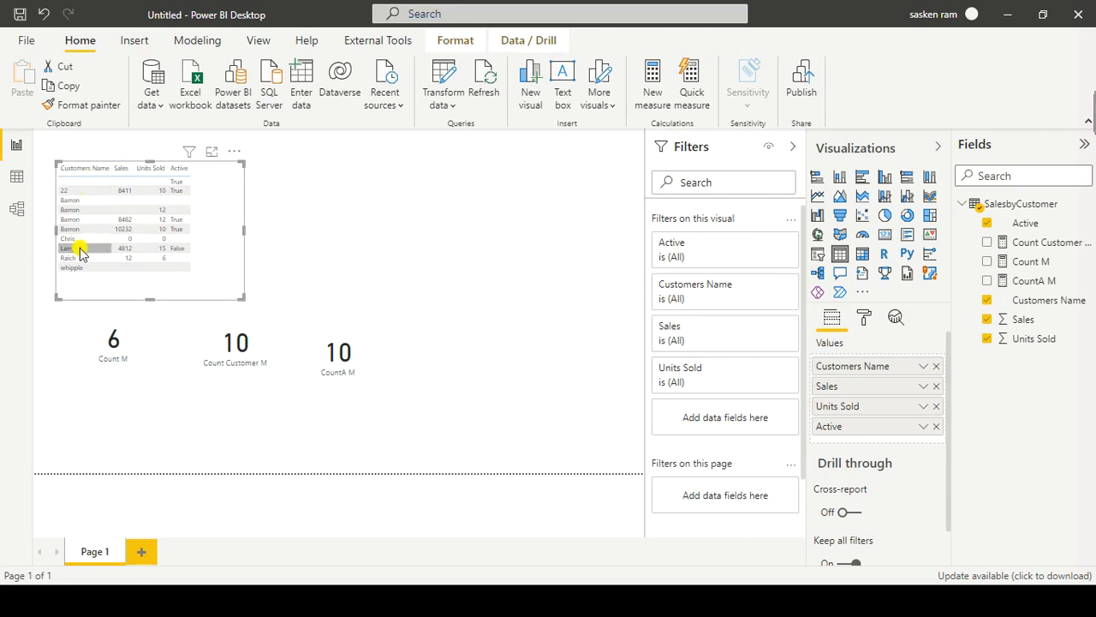
Step: Switch to the PowerPoint deck, collapse the slide thumbnails, examine the count function definitions, and return to Power BI Desktop
key(alt+Tab)
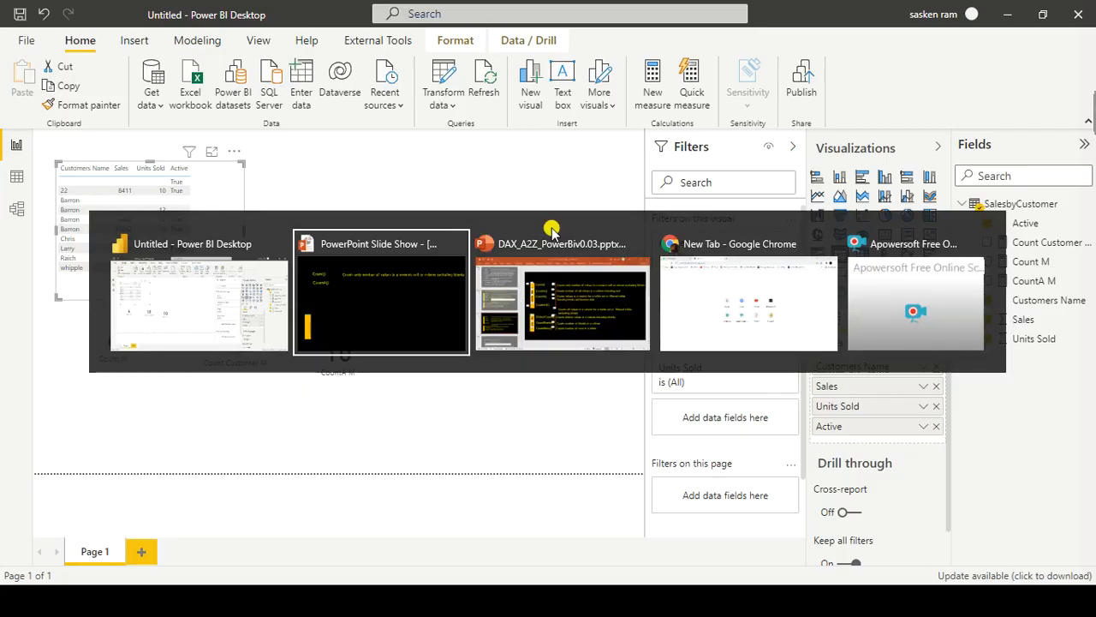
click(551, 227)
drag(286, 283, 4, 253)
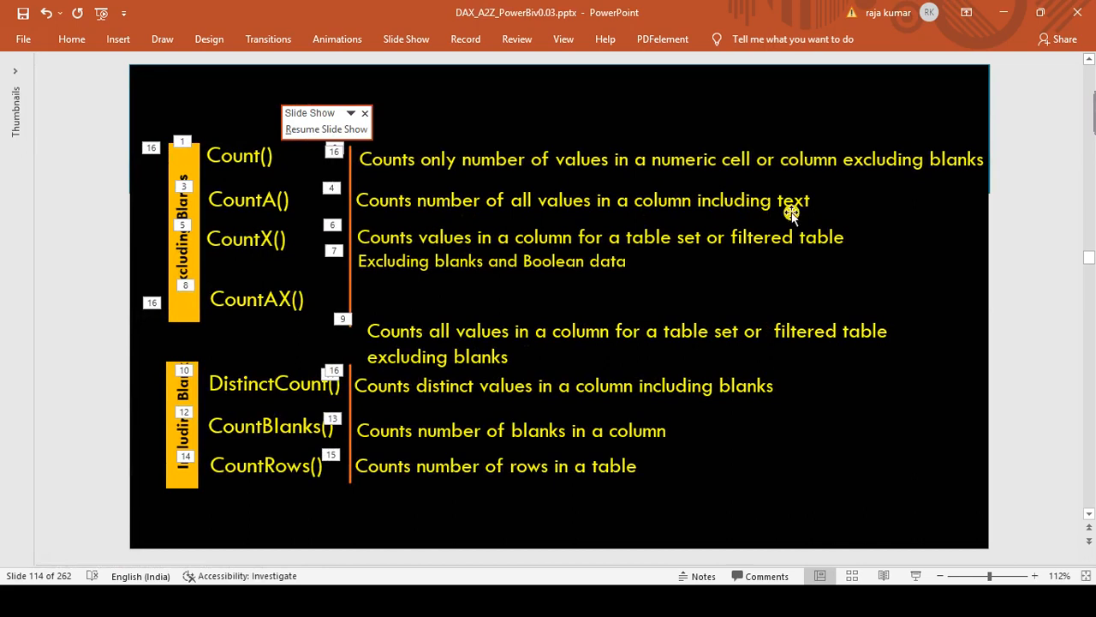
key(alt+Tab)
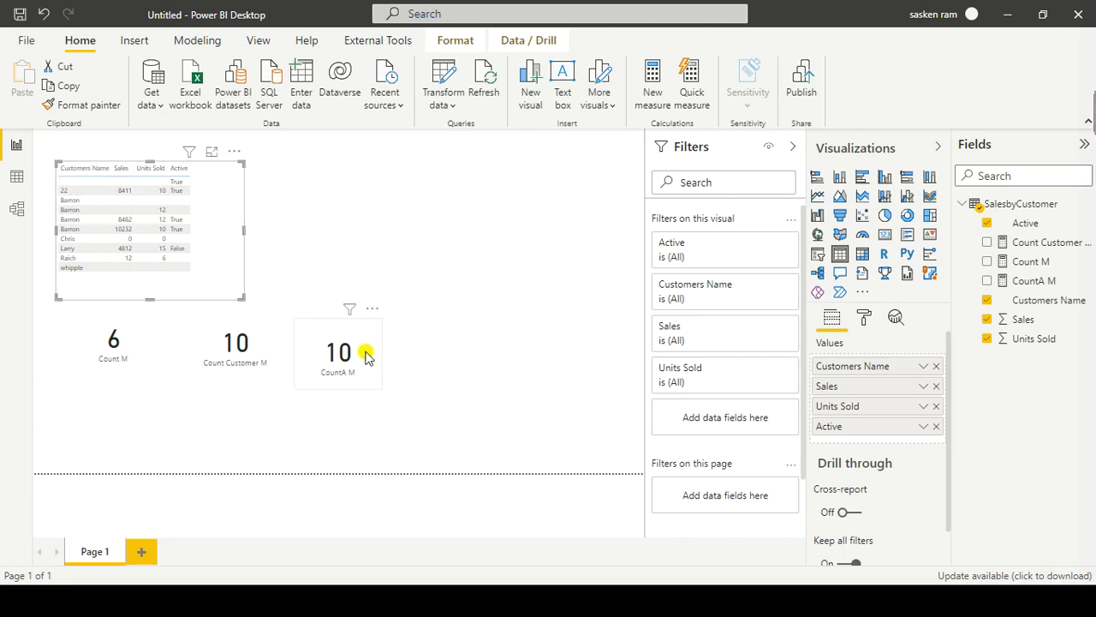
Step: Align the CountA M card with the Count Customer M card, directly to its right, and clear the selection
drag(366, 358, 355, 349)
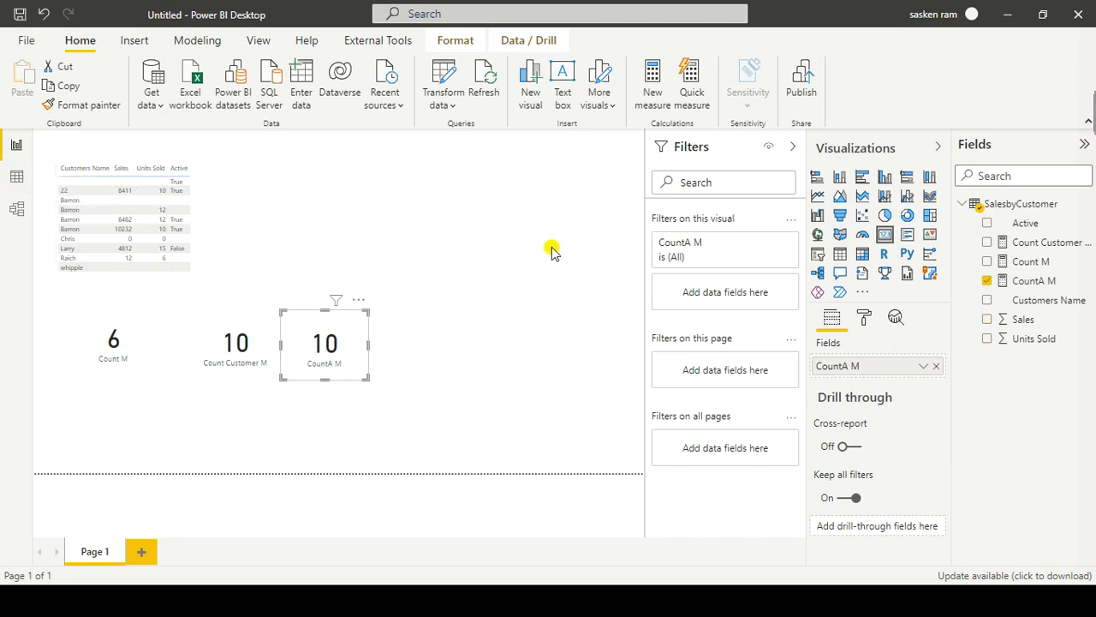
click(574, 213)
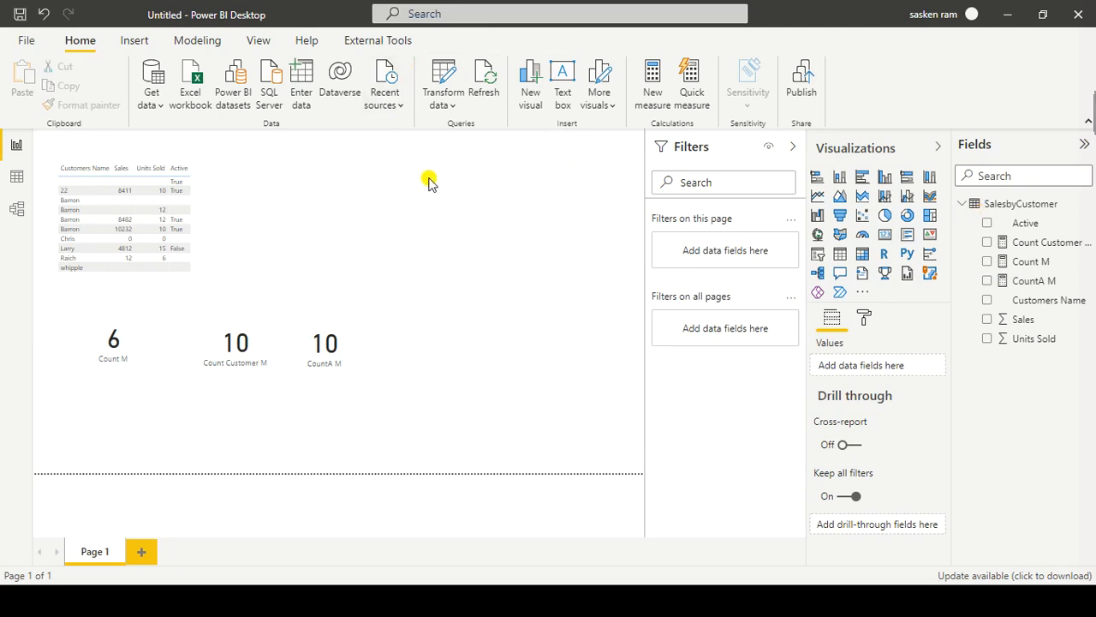
Step: Check the CountX and CountAX definitions on the PowerPoint slide and return to the Power BI report
key(alt+Tab)
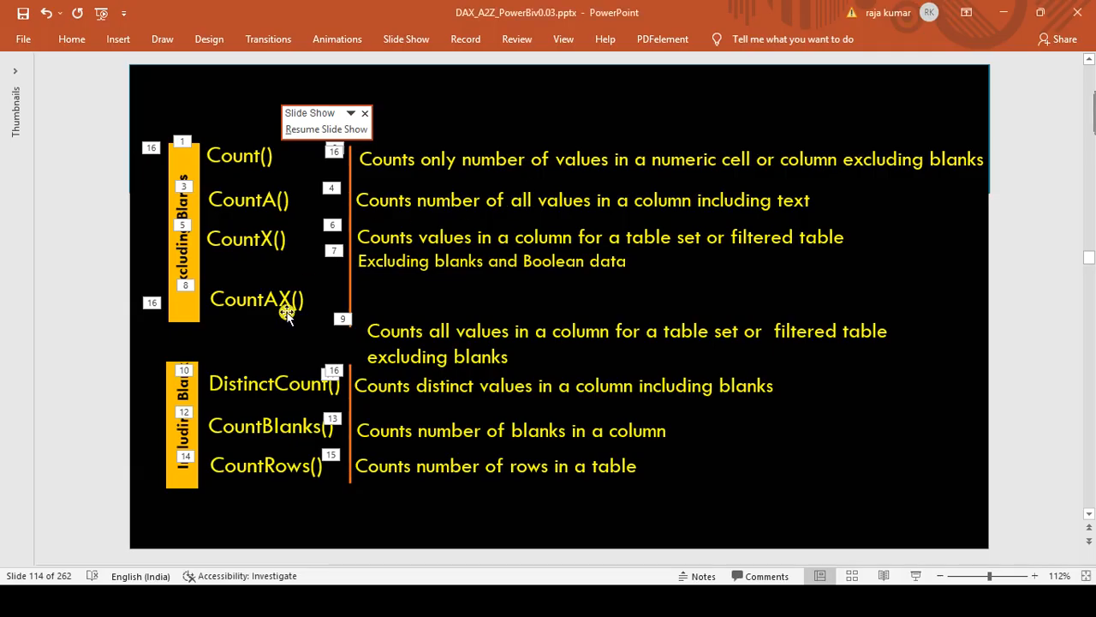
key(alt+Tab)
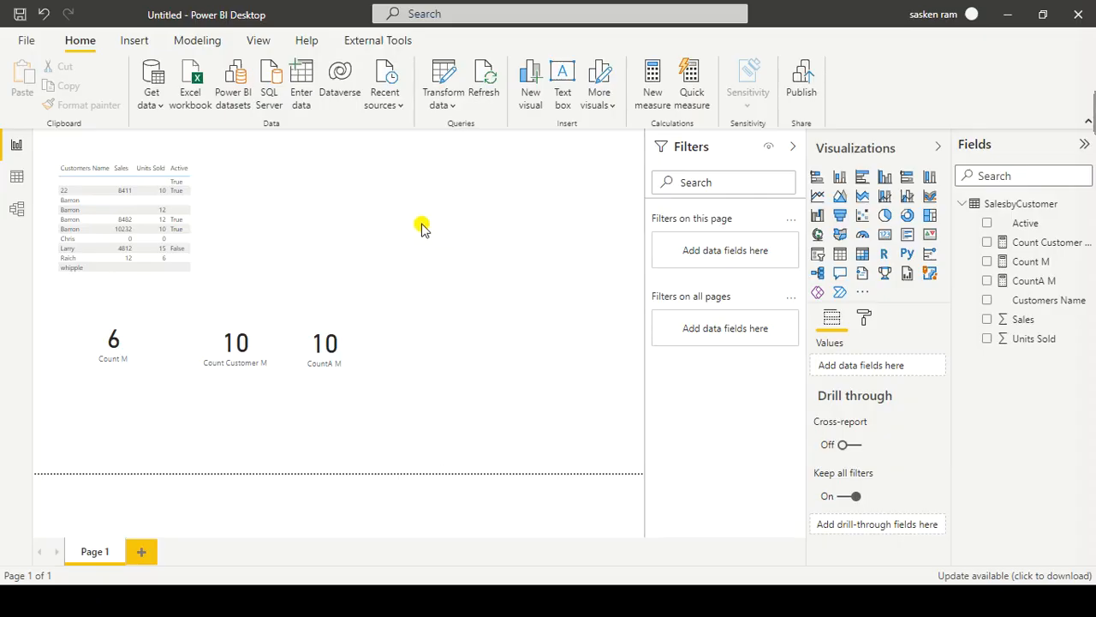
key(alt+Tab)
click(885, 233)
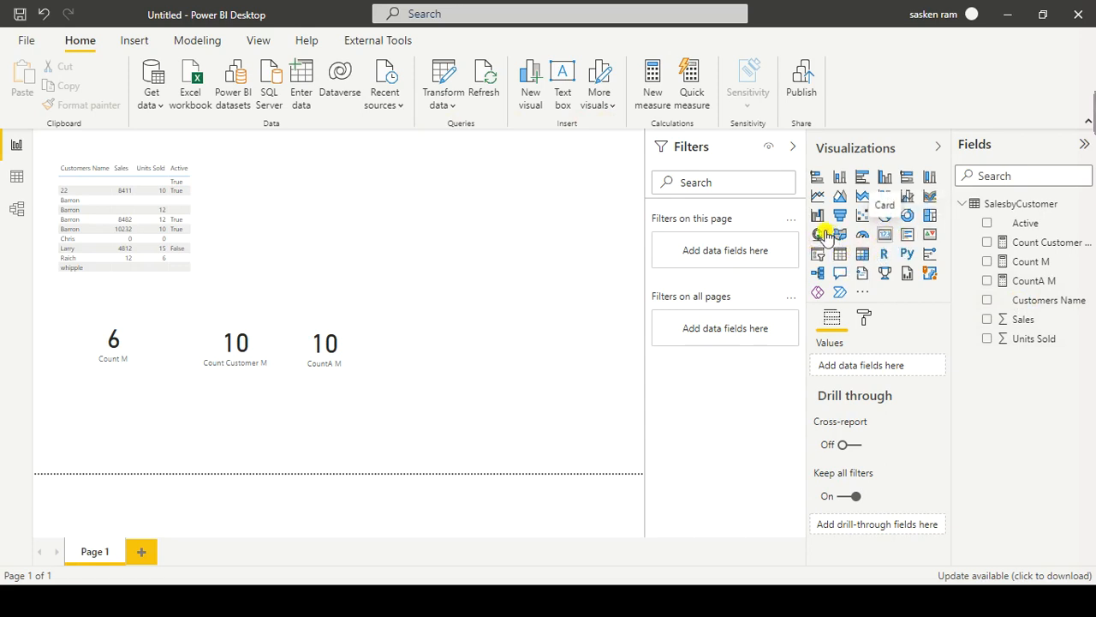
Step: Create a new measure from the CountA M formula, naming it Countx M and changing its function to countx
click(352, 205)
click(180, 42)
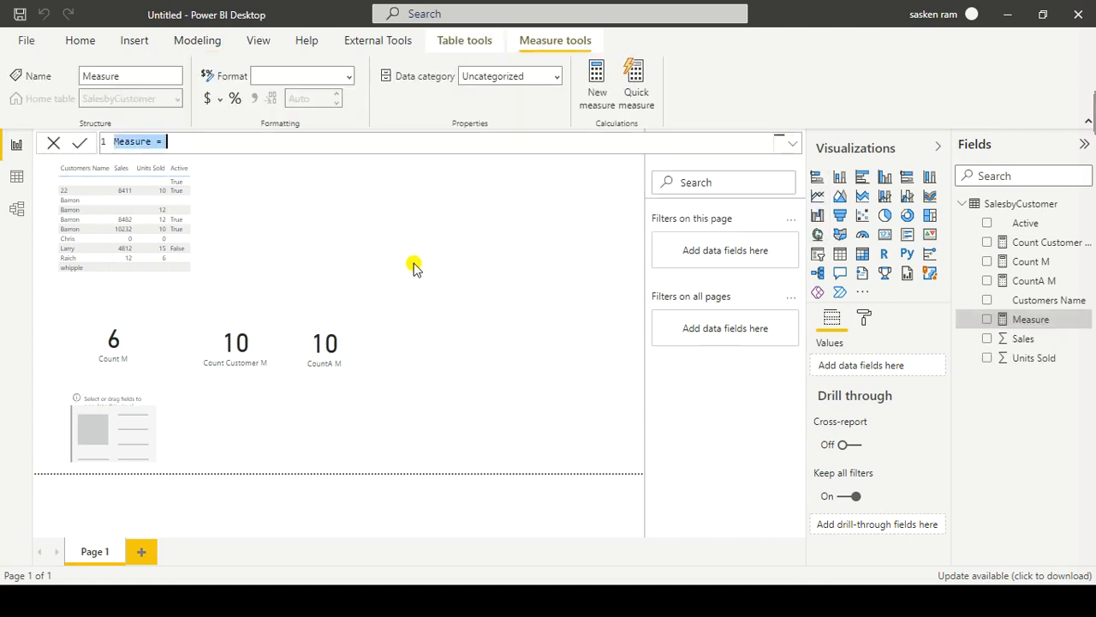
text(CountA M = counta(SalesbyCustomer[Customers Name]))
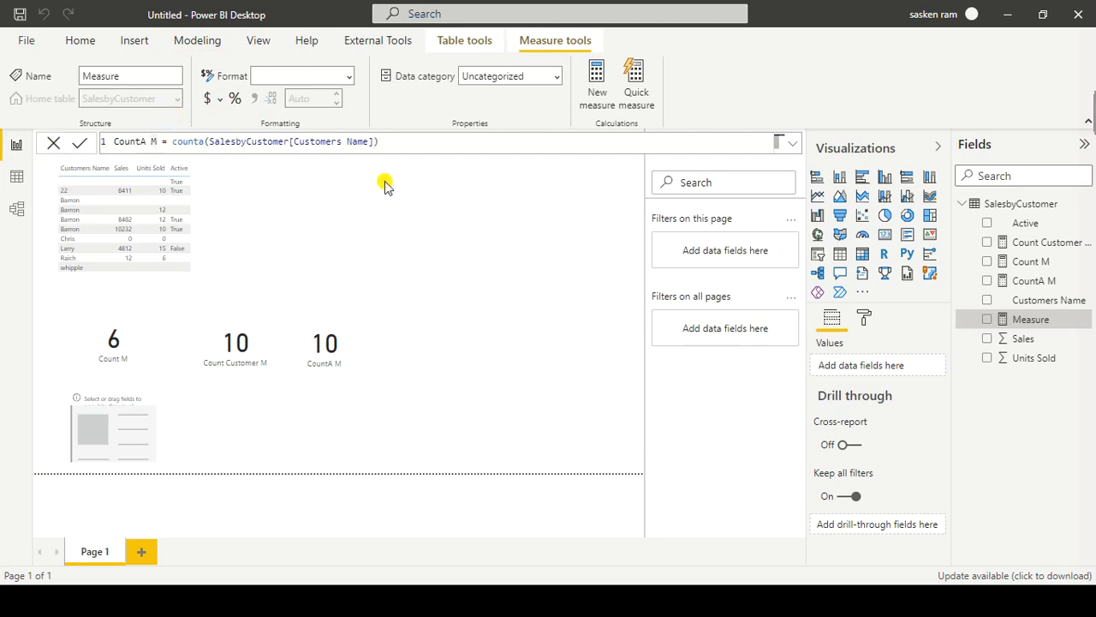
text(x)
key(Delete)
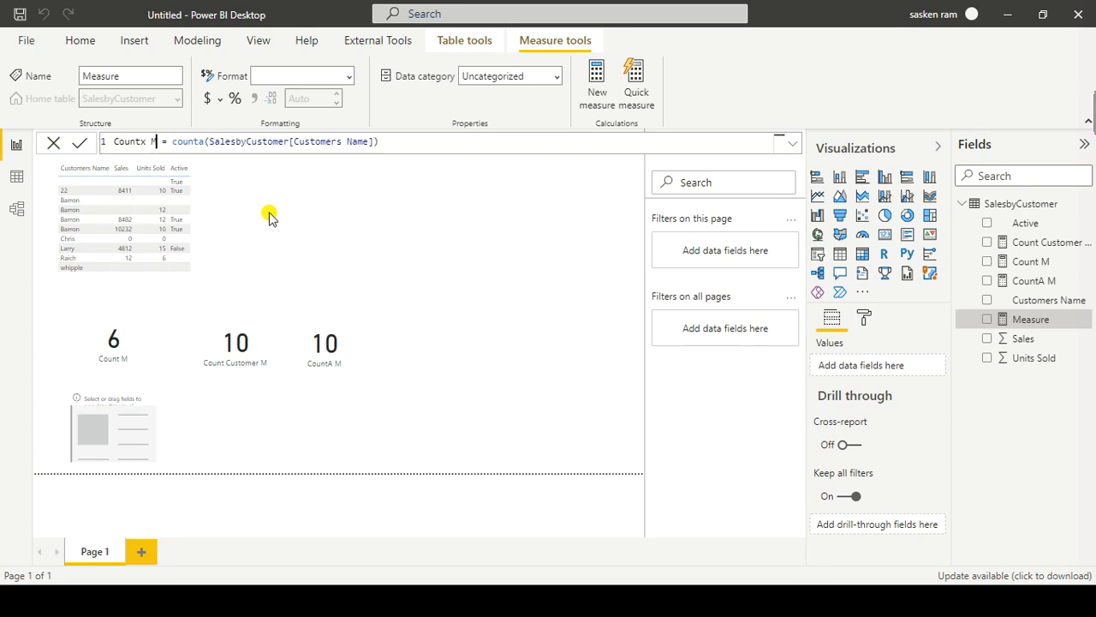
key(BackSpace)
text(x)
key(ctrl+Right)
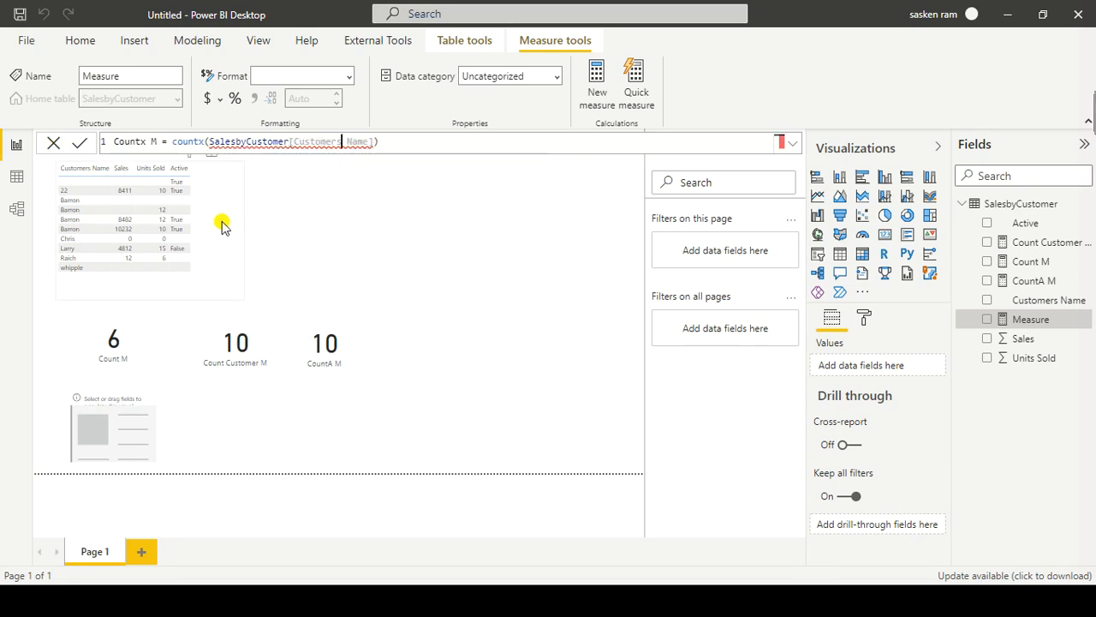
Step: Replace the Customers Name argument of countx with the SalesbyCustomer table as its first argument
key(ctrl+Left)
key(ctrl+shift+Right)
key(ctrl+shift+Right)
key(ctrl+shift+Right)
key(ctrl+shift+Right)
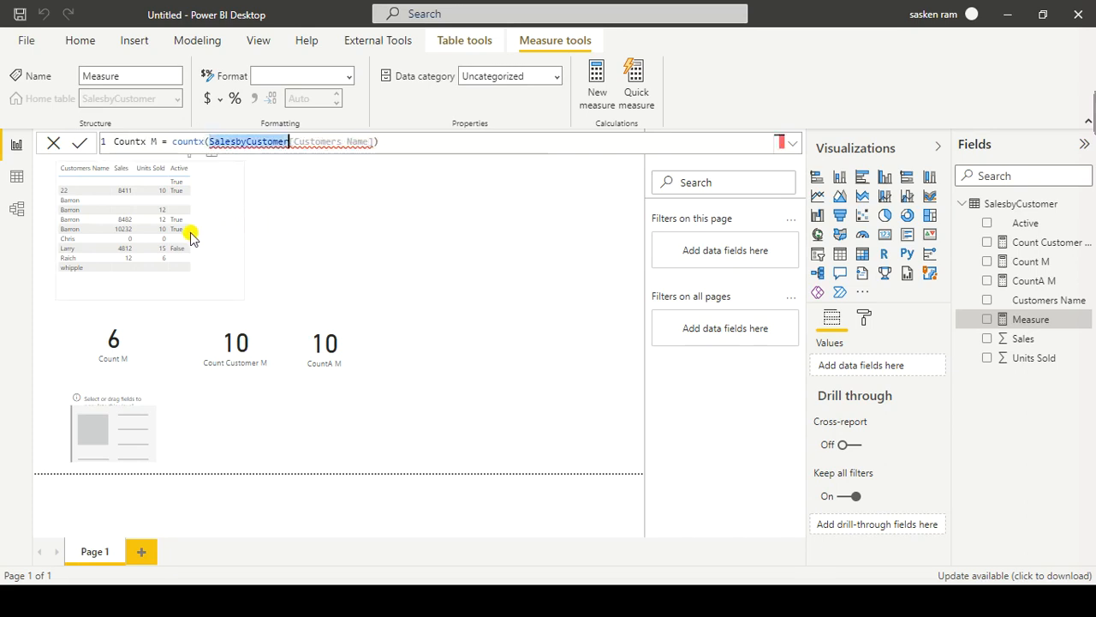
key(shift+Left)
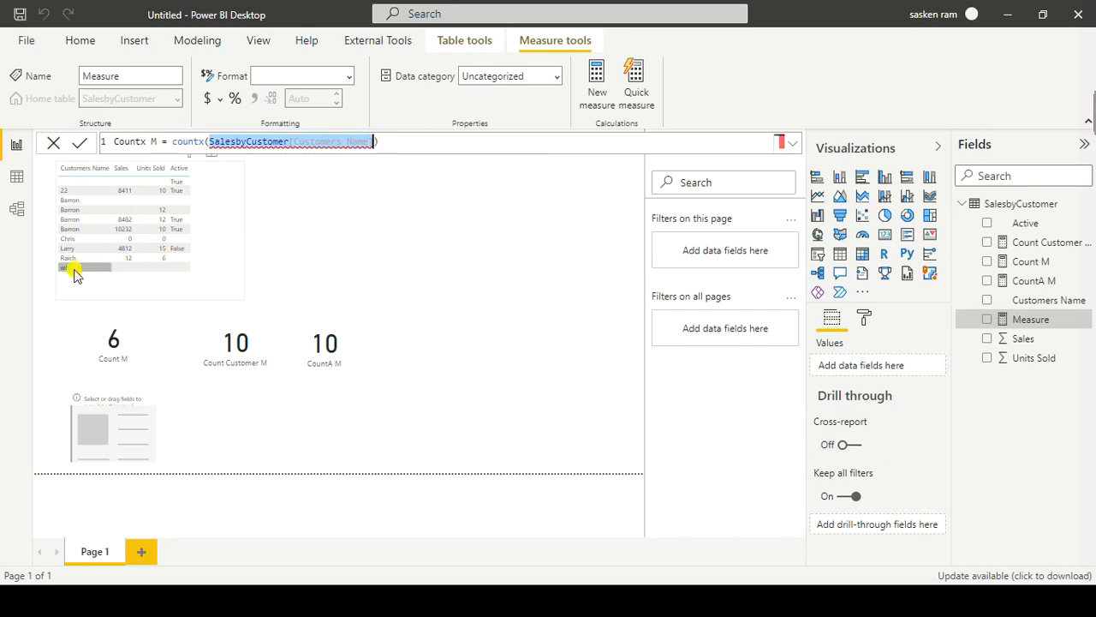
key(BackSpace)
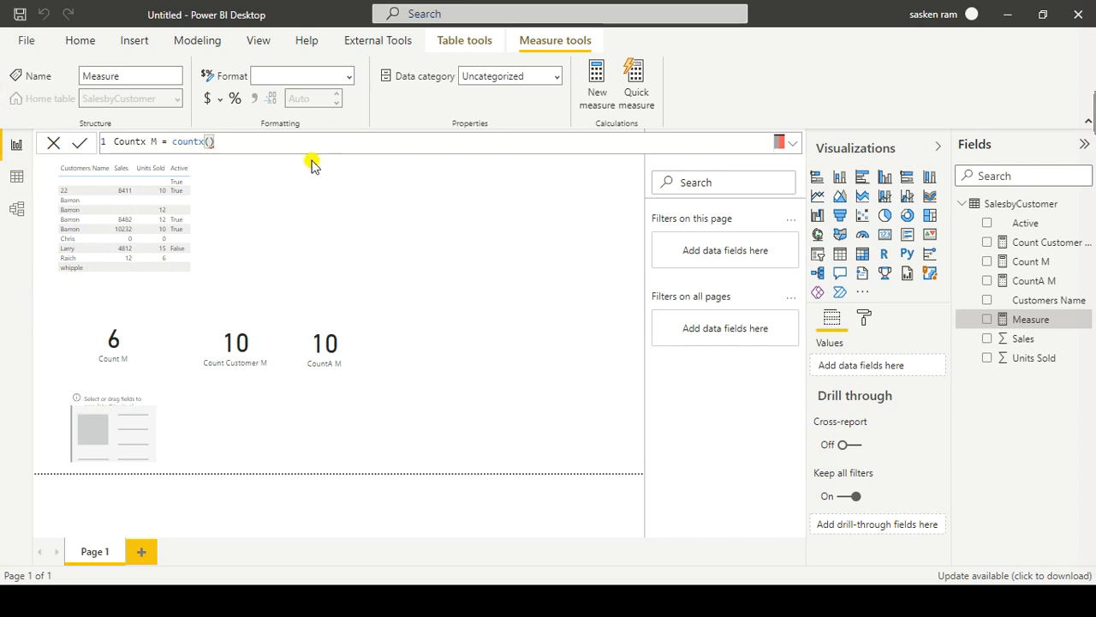
text(sales)
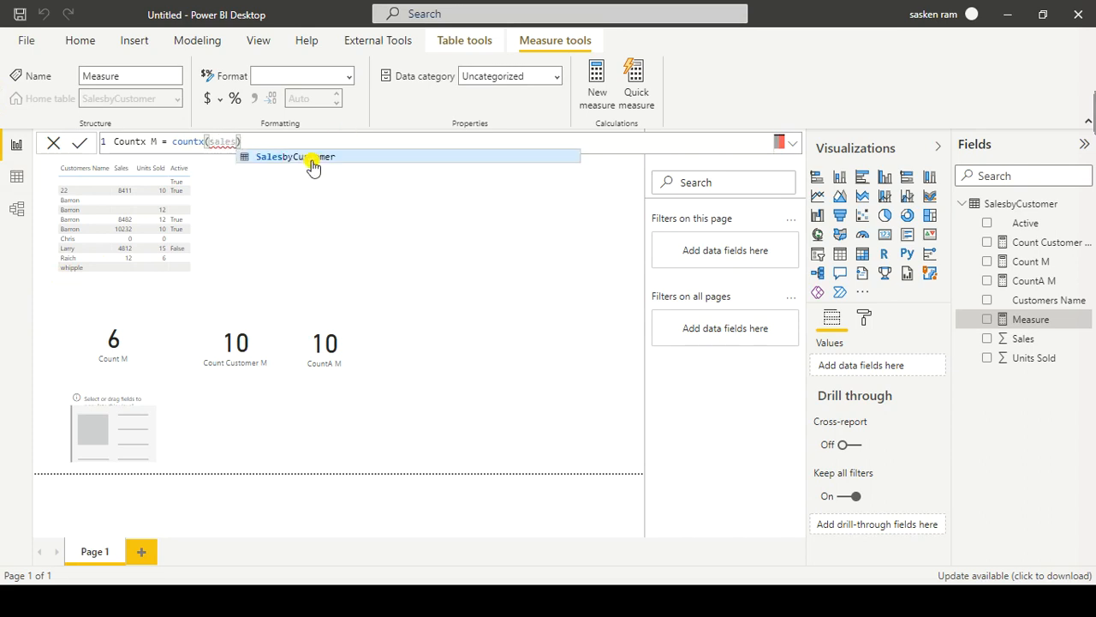
click(313, 159)
text(,)
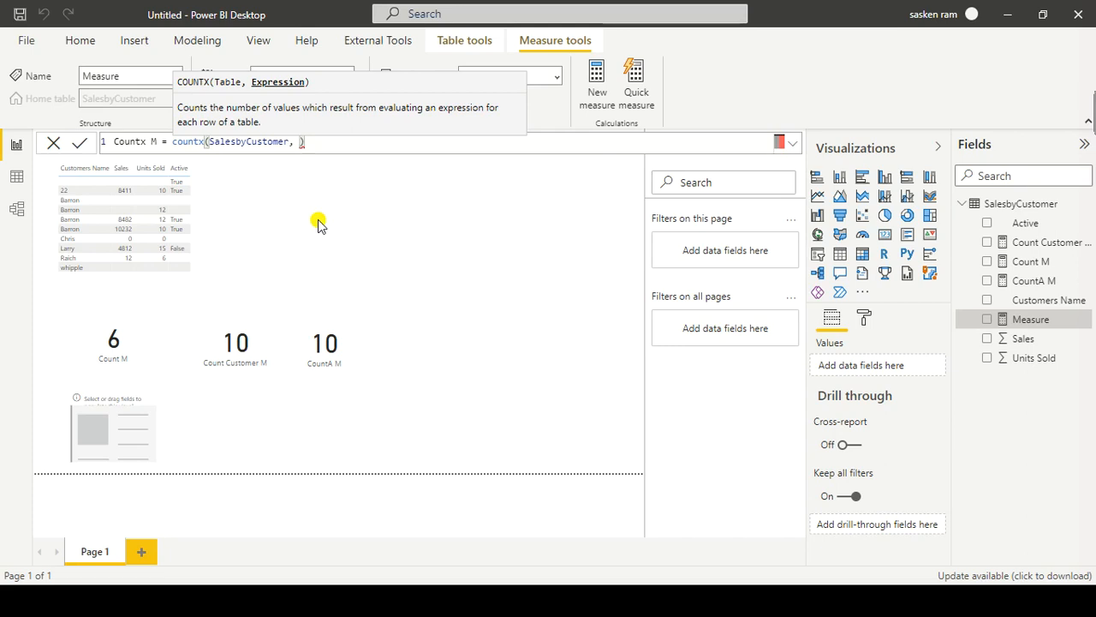
Step: Wrap the SalesbyCustomer table argument in a filter function inside countx
key(ctrl+Left)
key(ctrl+Left)
key(Left)
key(Right)
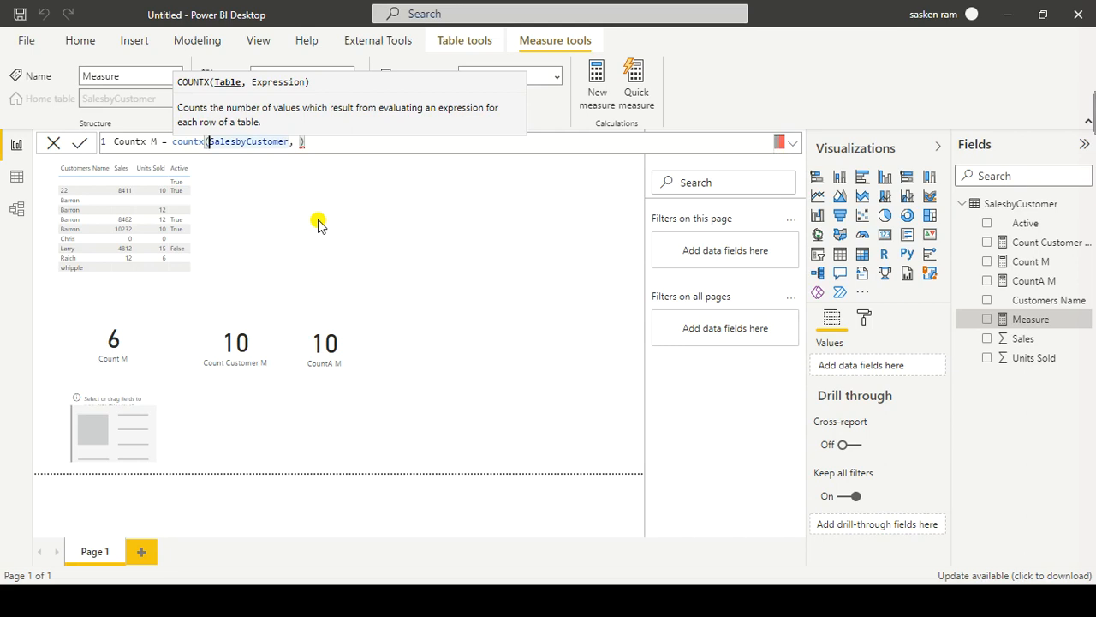
text(filter)
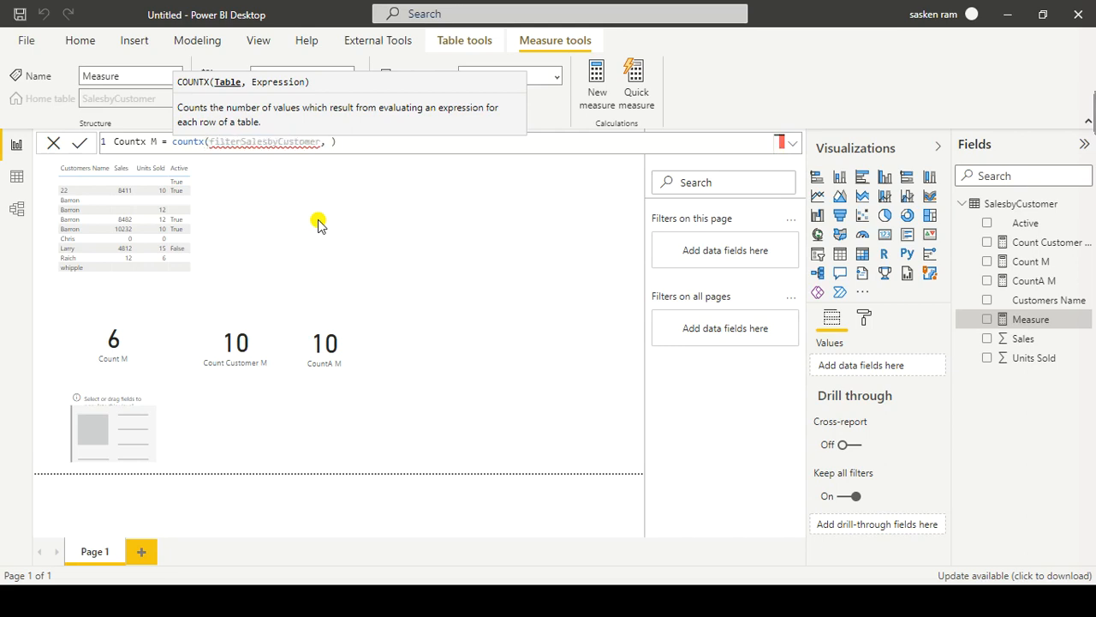
text(()
key(Right)
key(Right)
key(Right)
key(Right)
key(Right)
key(Right)
key(Right)
key(Right)
key(Right)
key(Right)
key(Right)
key(Right)
key(Right)
key(Right)
key(Right)
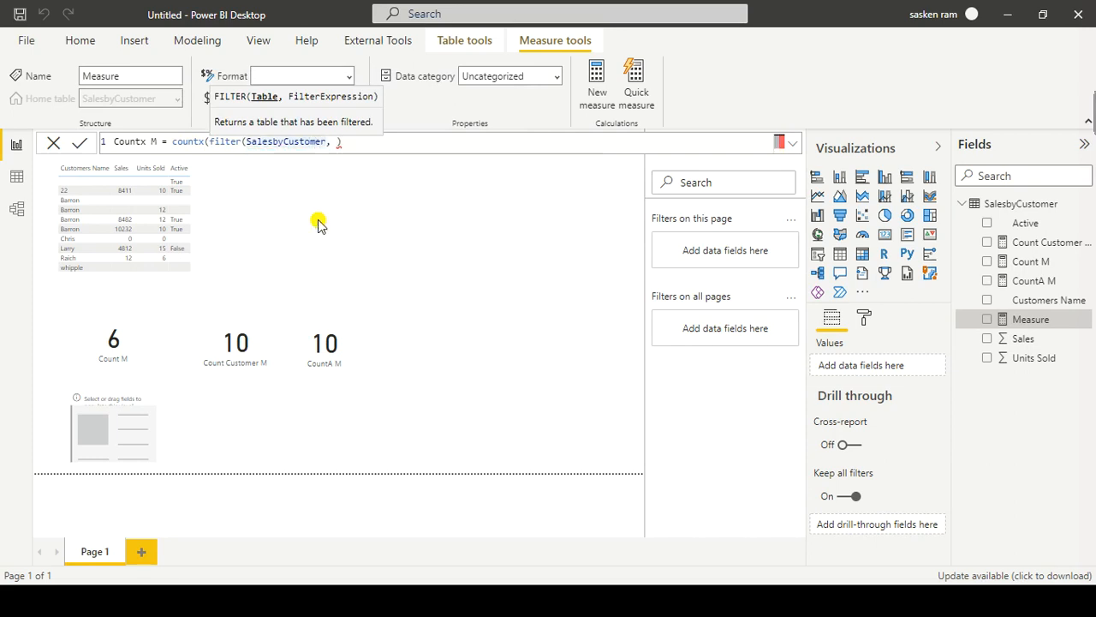
key(Right)
key(Right)
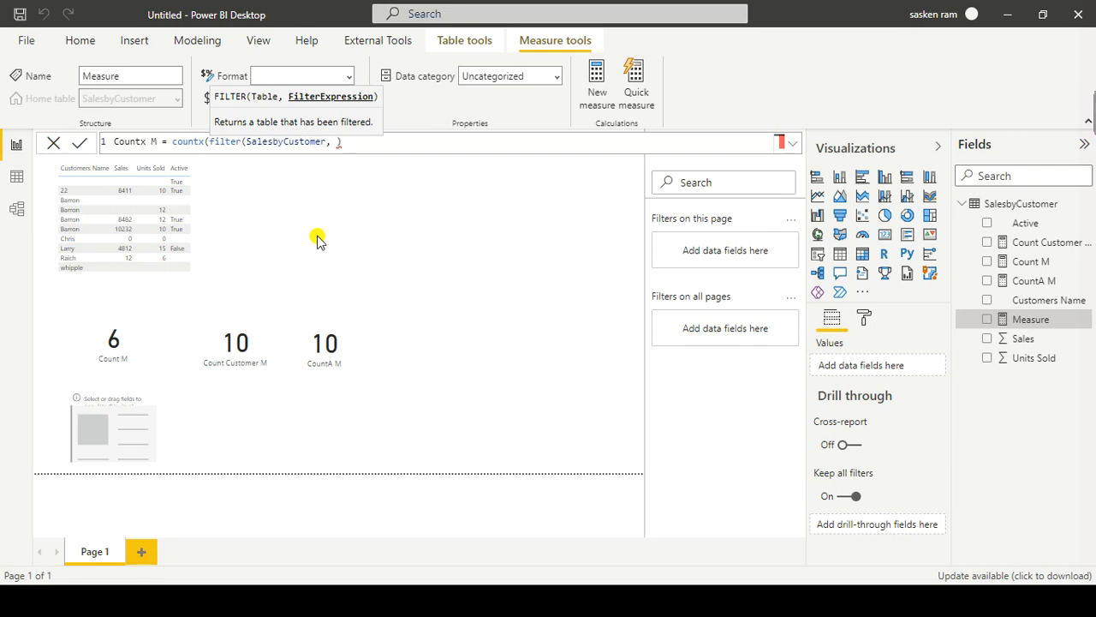
Step: Enter the filter condition SalesbyCustomer[Active] = True inside the filter function
text(active)
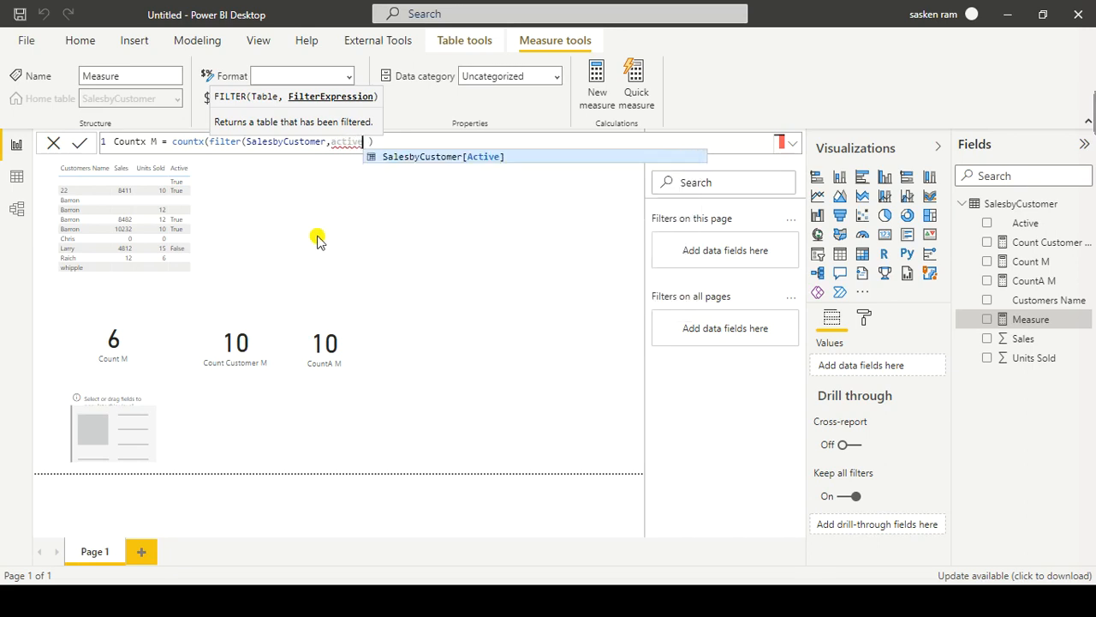
key(Tab)
text(>)
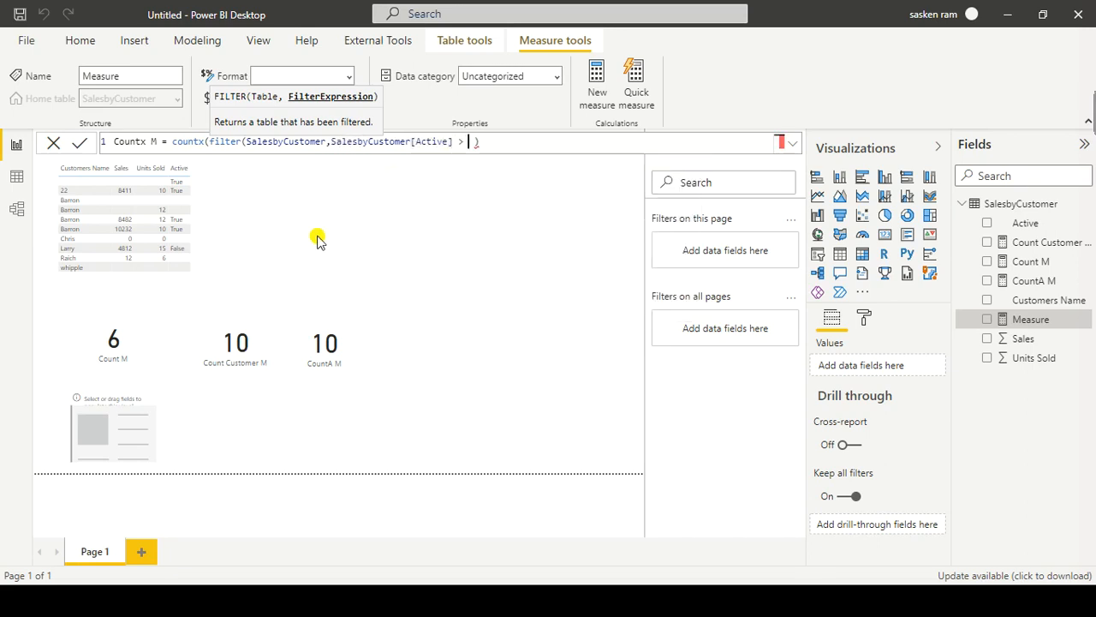
key(BackSpace)
key(BackSpace)
text(= )
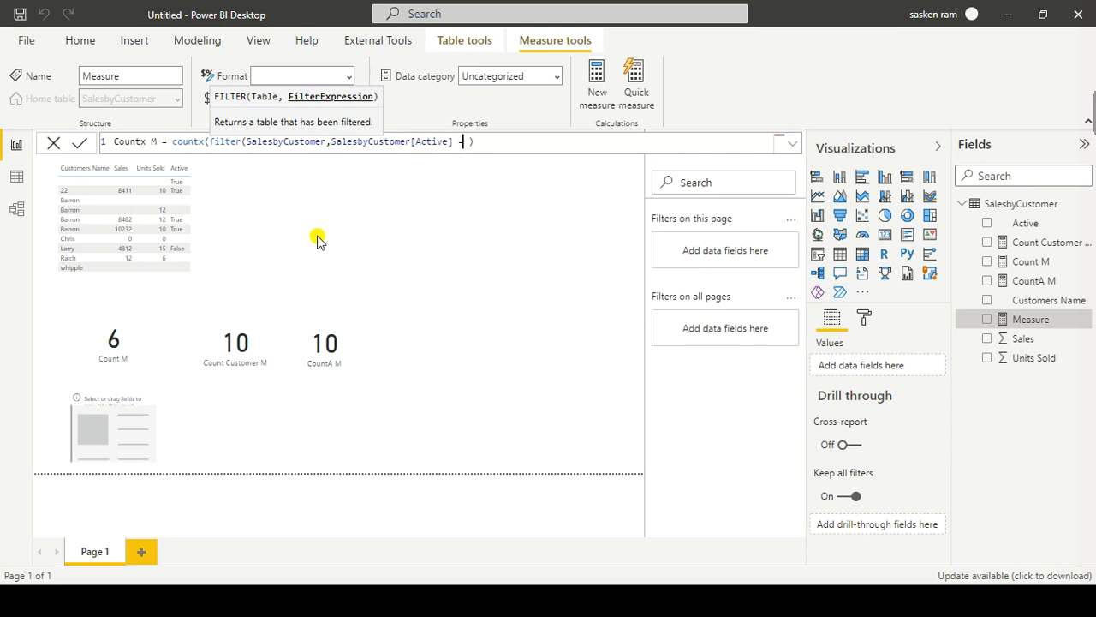
text(True)
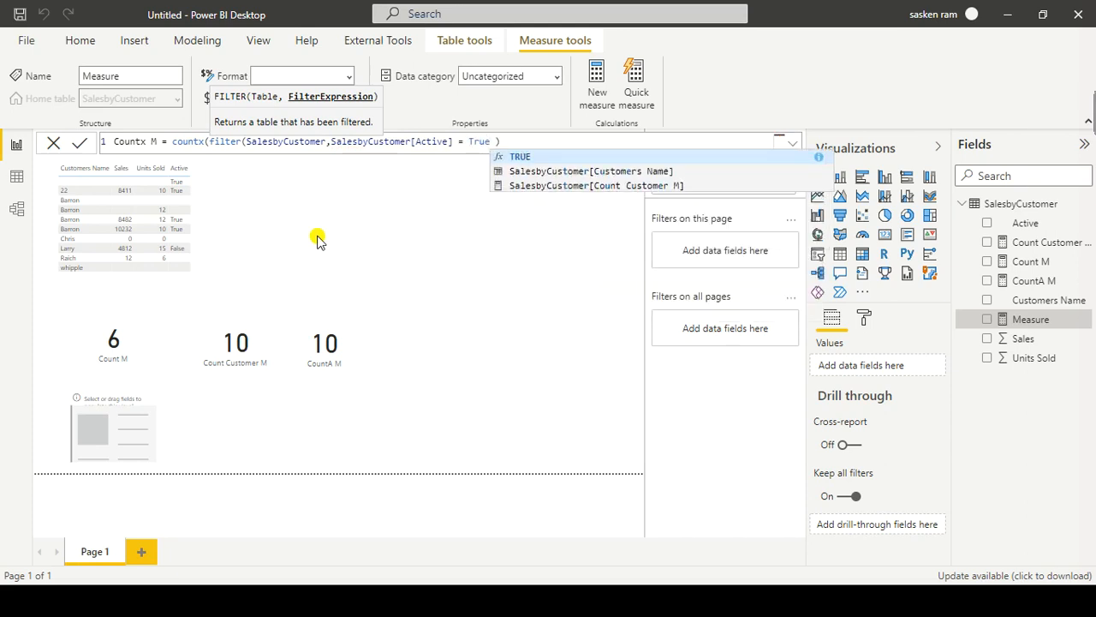
key(Right)
key(Right)
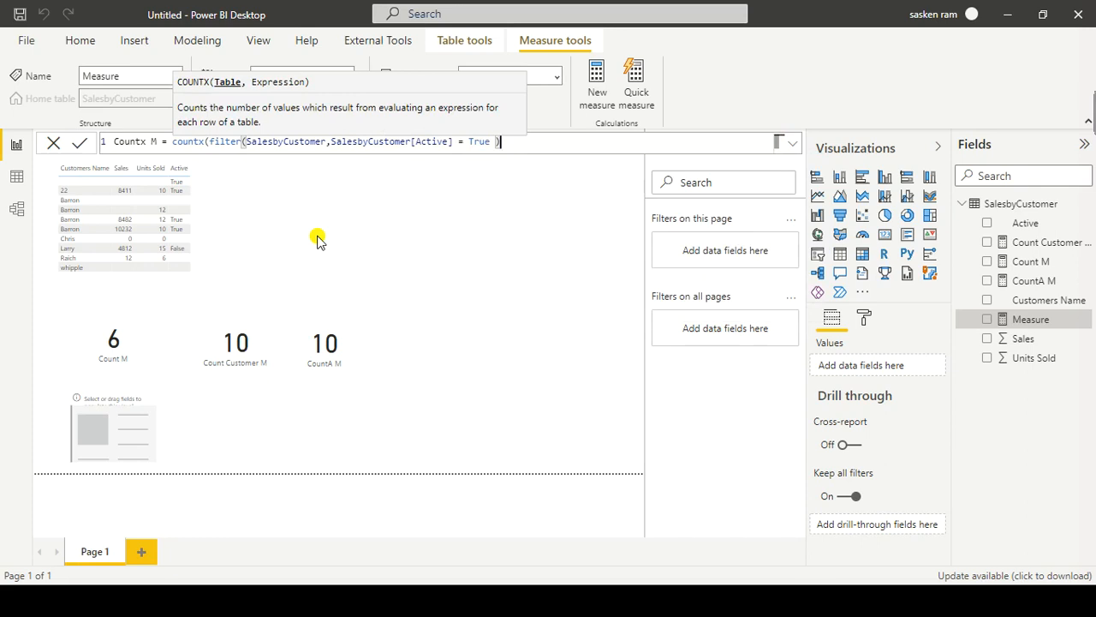
Step: Add SalesbyCustomer[Sales] as the countx expression, close the formula and commit the Countx M measure
text(,)
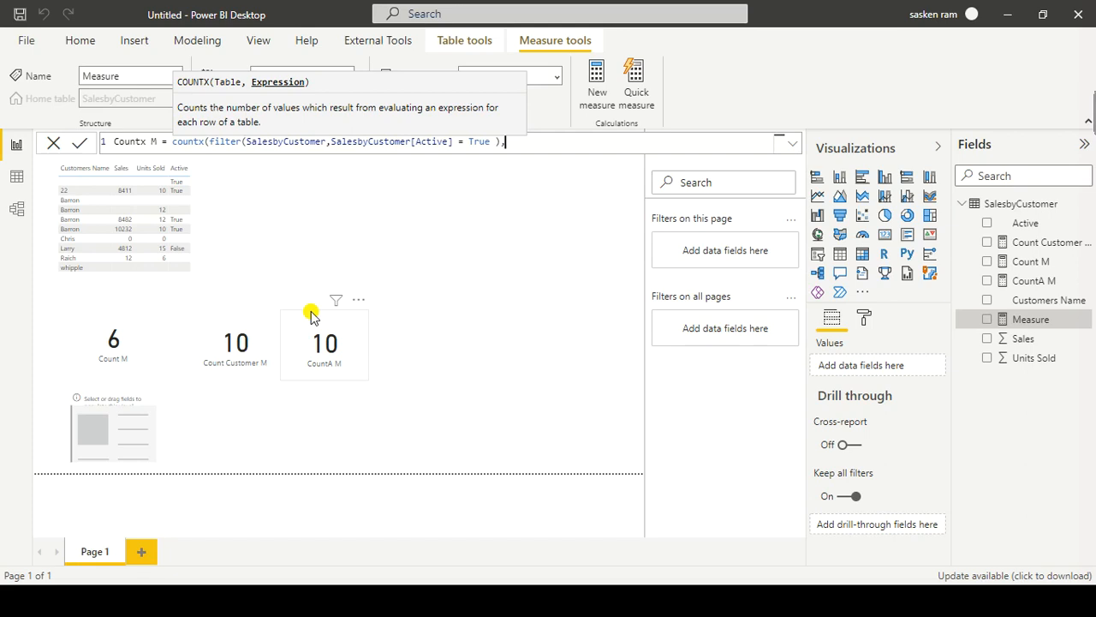
text(sales)
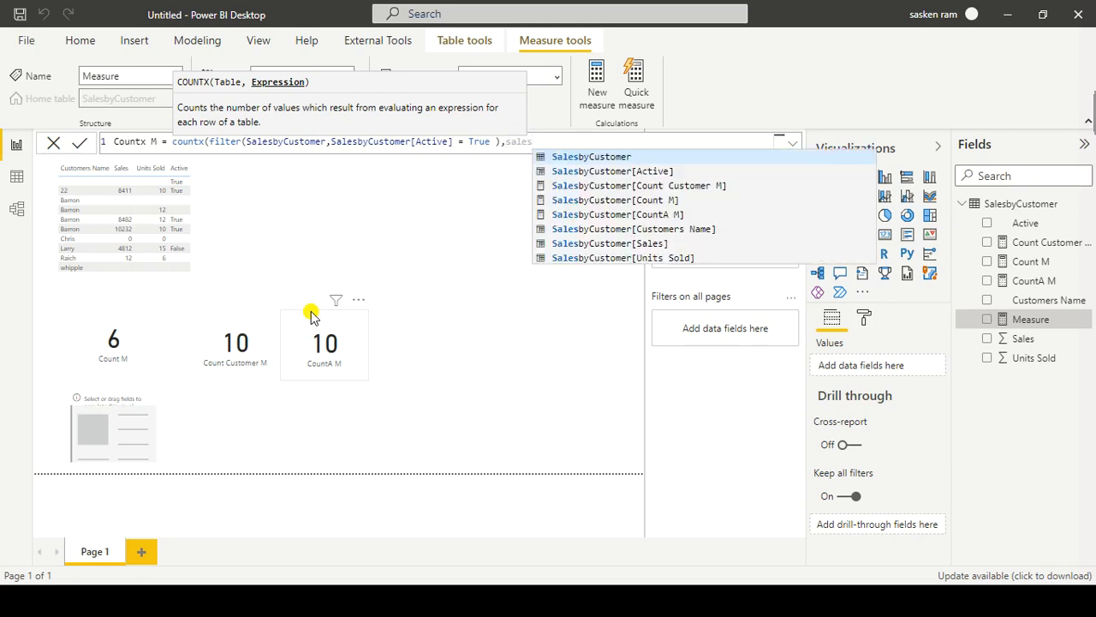
key(Down)
key(Down)
key(Down)
key(Down)
key(Down)
key(Down)
key(Tab)
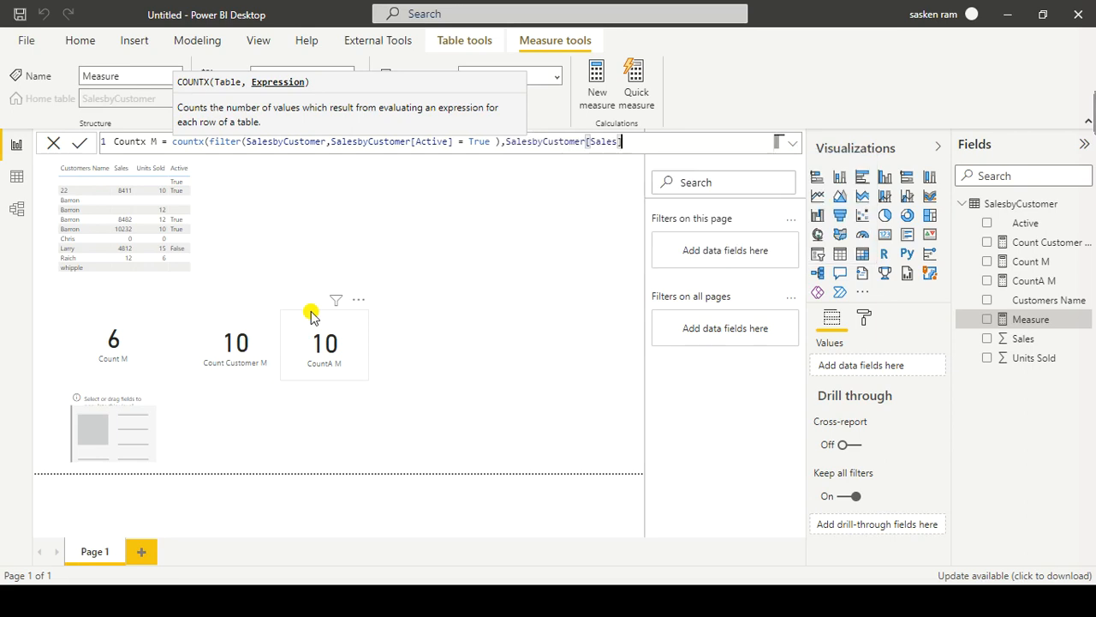
text())
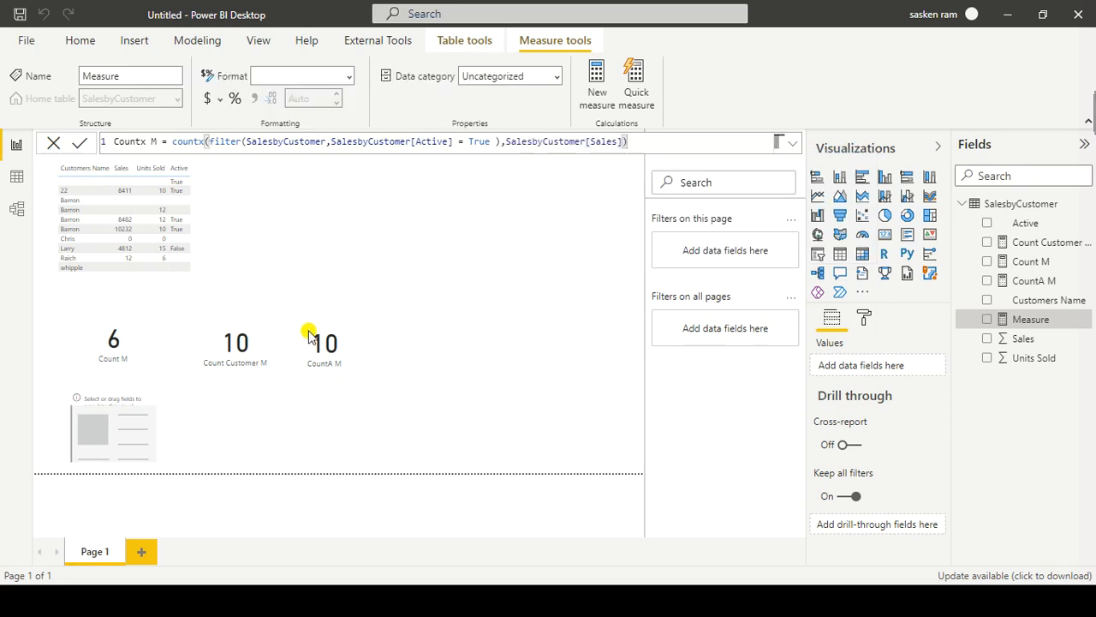
key(Return)
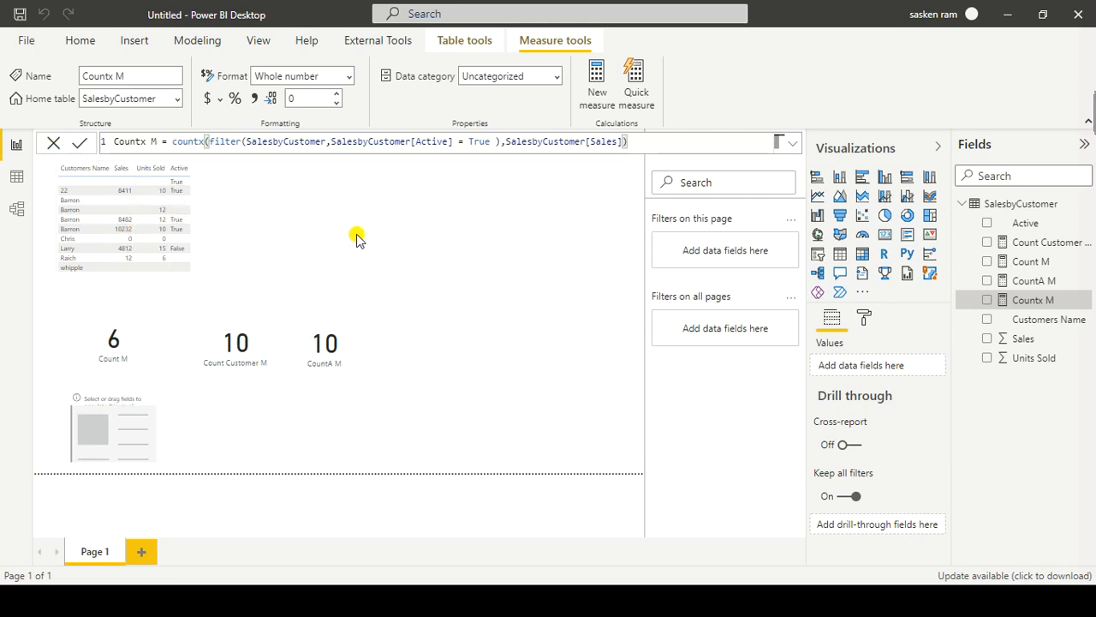
click(470, 300)
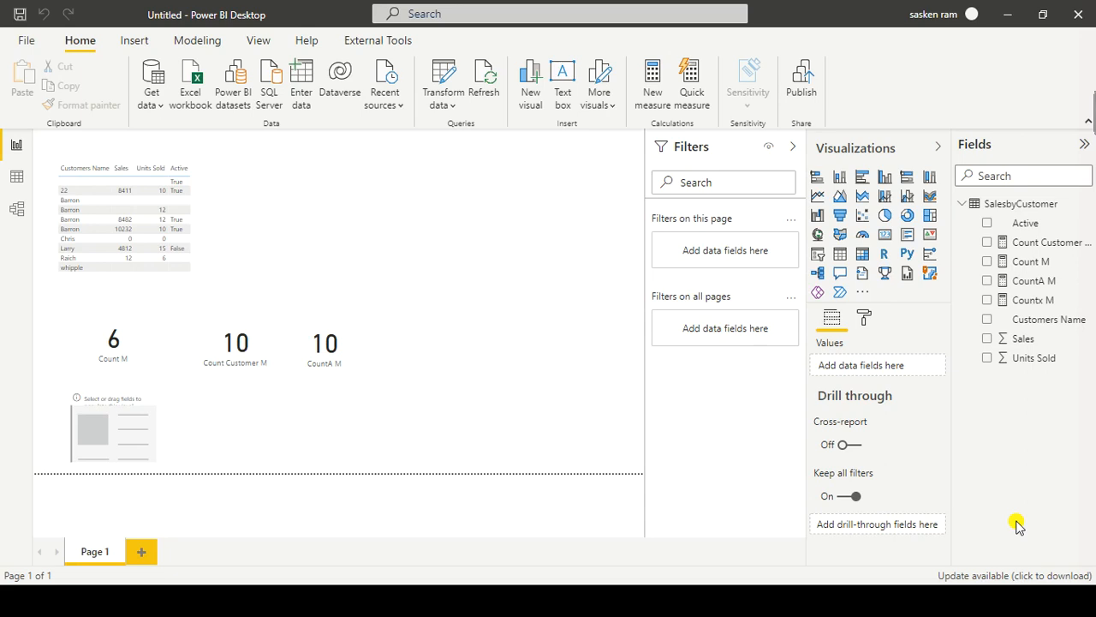
click(989, 301)
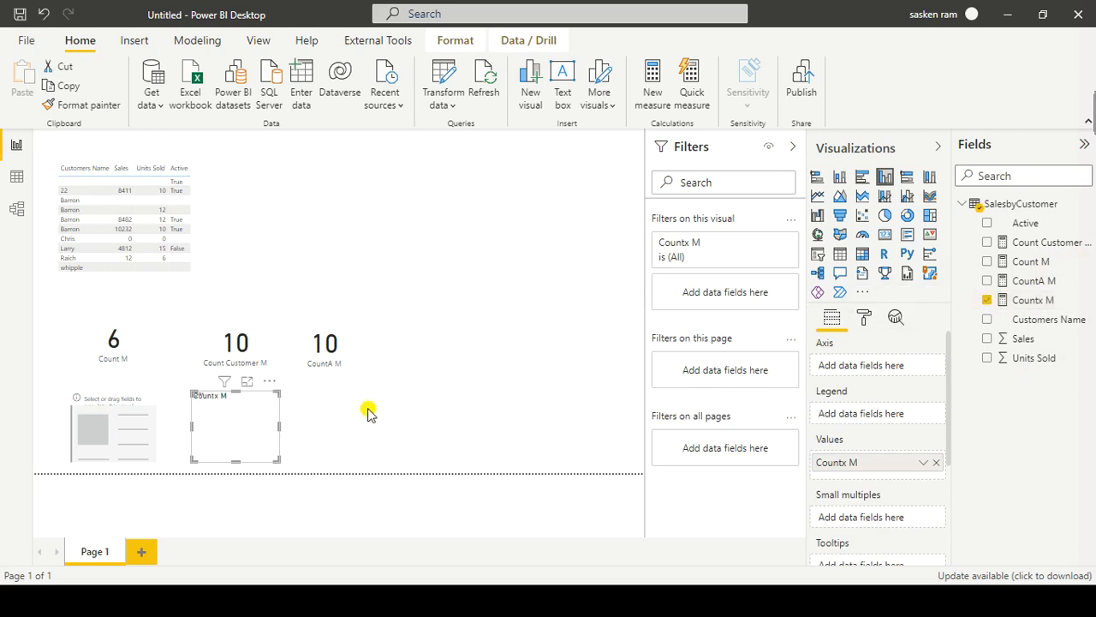
click(270, 381)
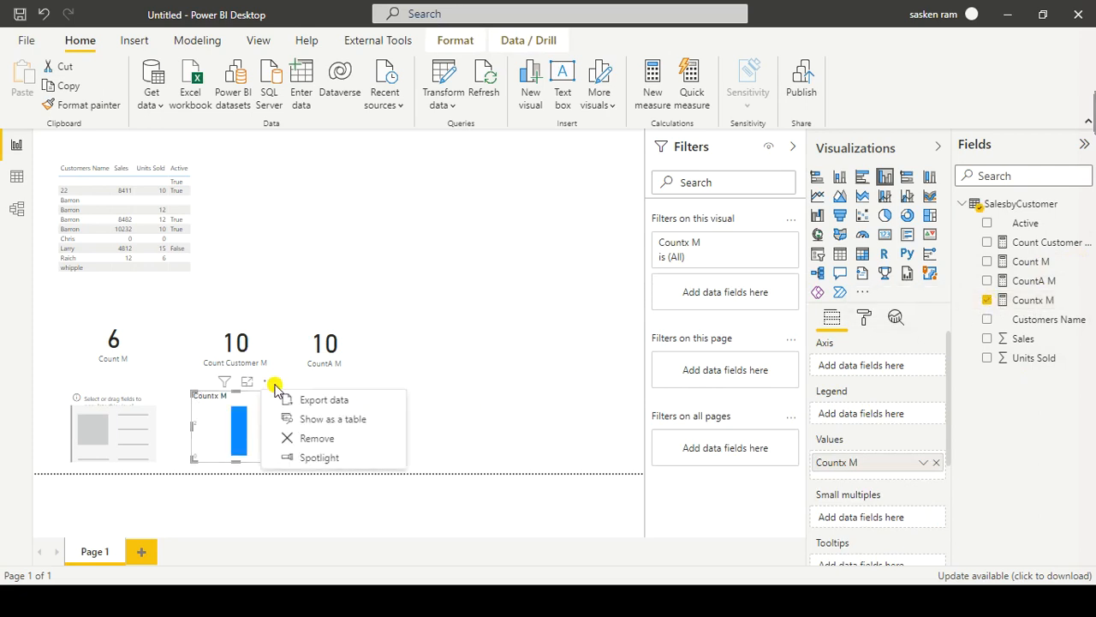
click(301, 437)
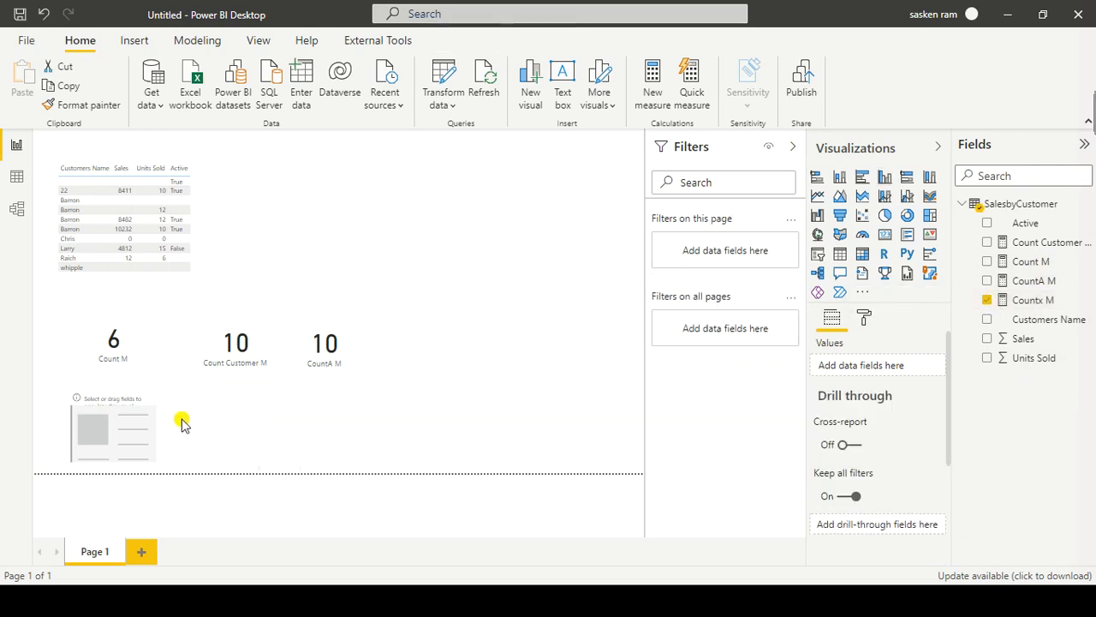
Step: Show the Countx M measure in the empty card below the Count M card and clear the selection
click(129, 431)
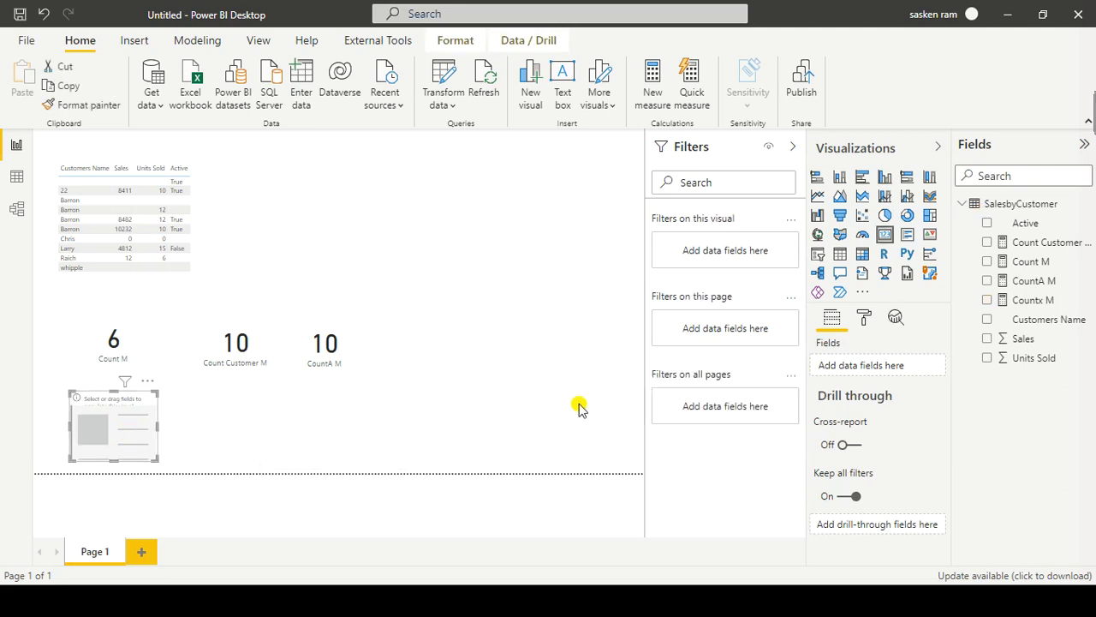
click(988, 300)
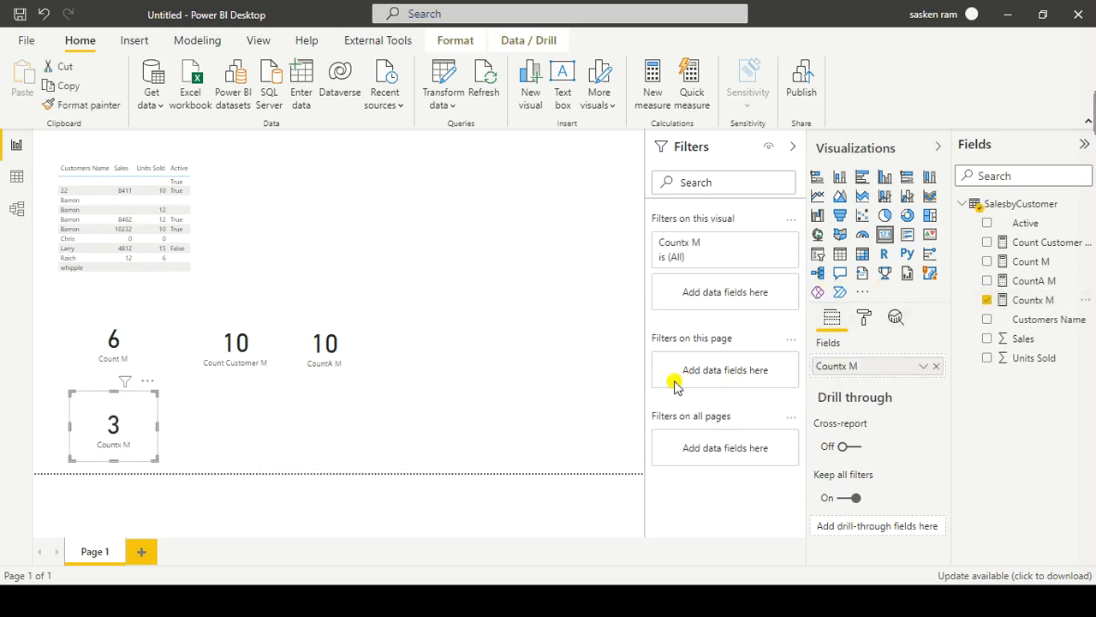
click(548, 411)
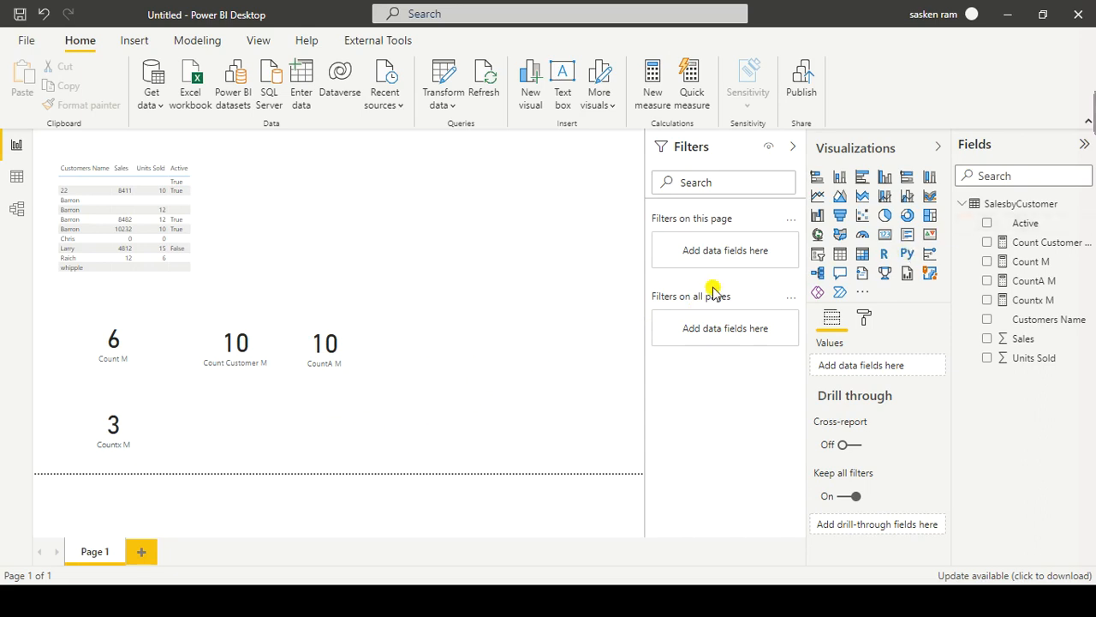
Step: Add an empty card visual to the report below the Count Customer M card and clear the selection
click(882, 236)
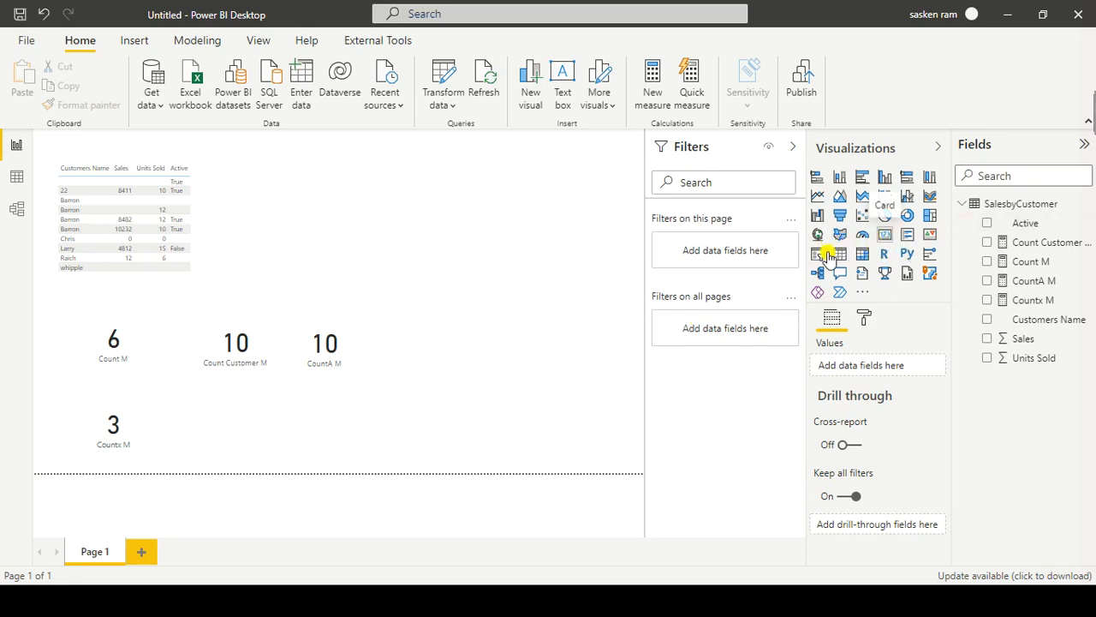
click(451, 402)
Step: Copy the full formula of the Countx M measure and paste it into a new measure
click(1018, 282)
click(392, 139)
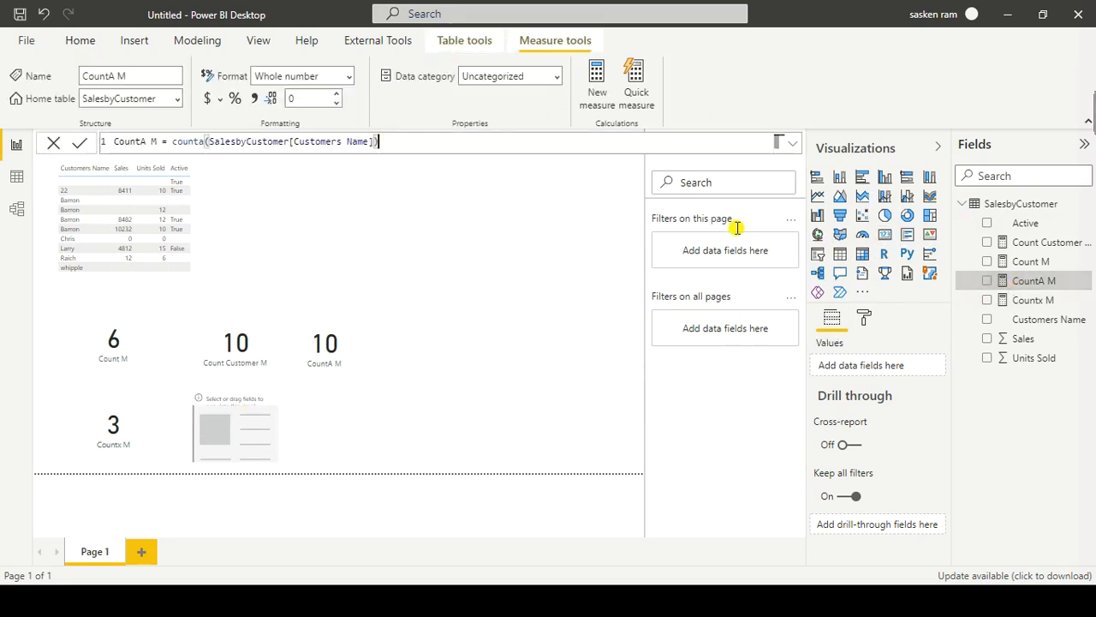
click(1038, 304)
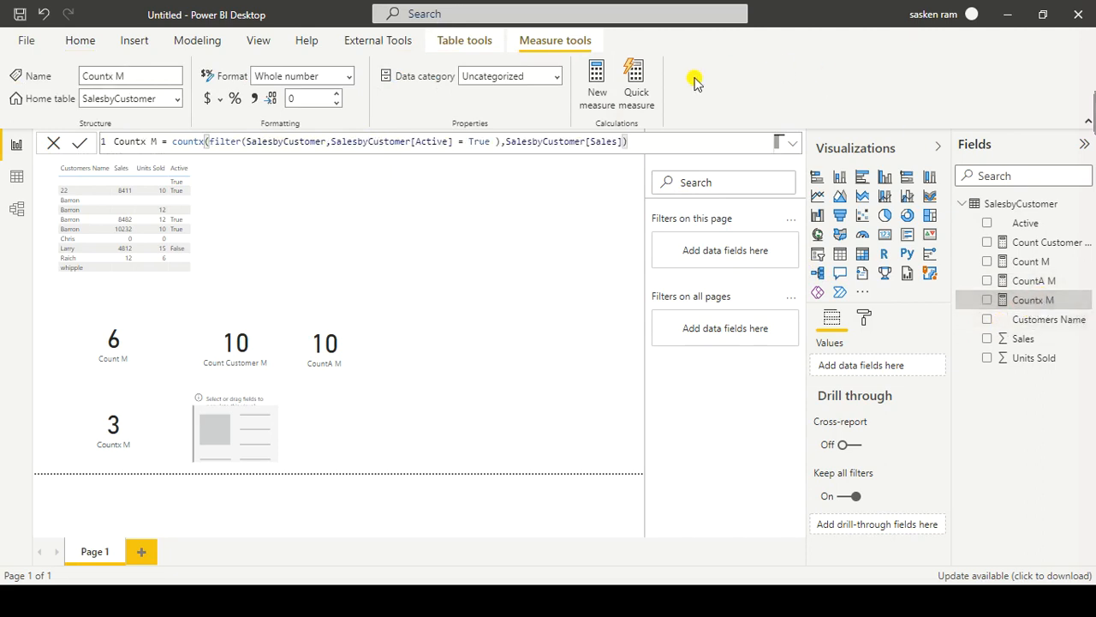
key(ctrl+a)
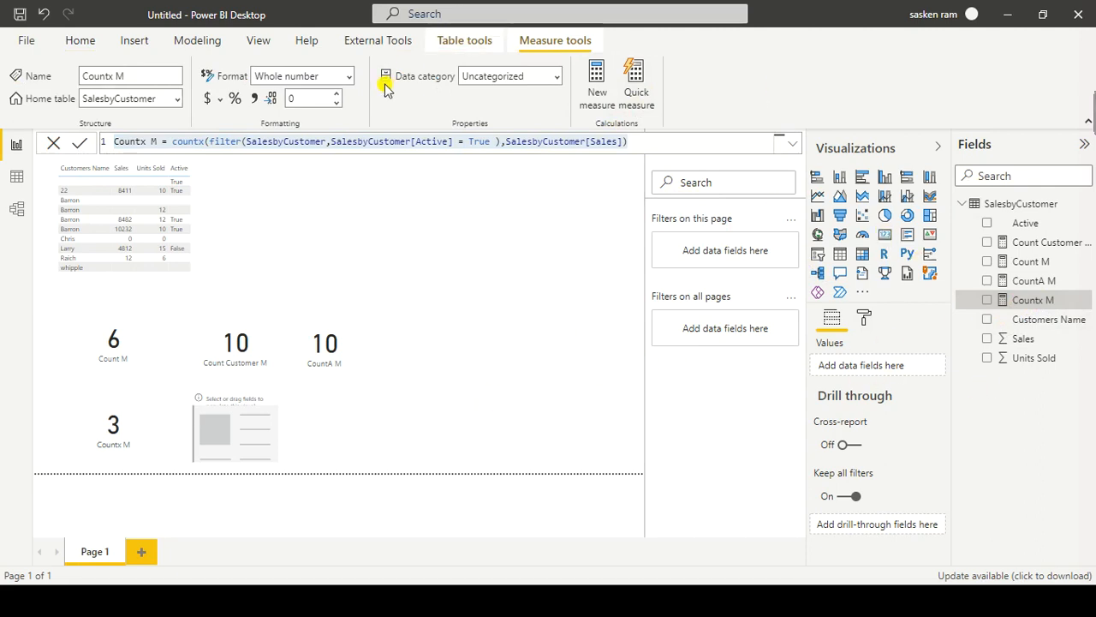
click(187, 39)
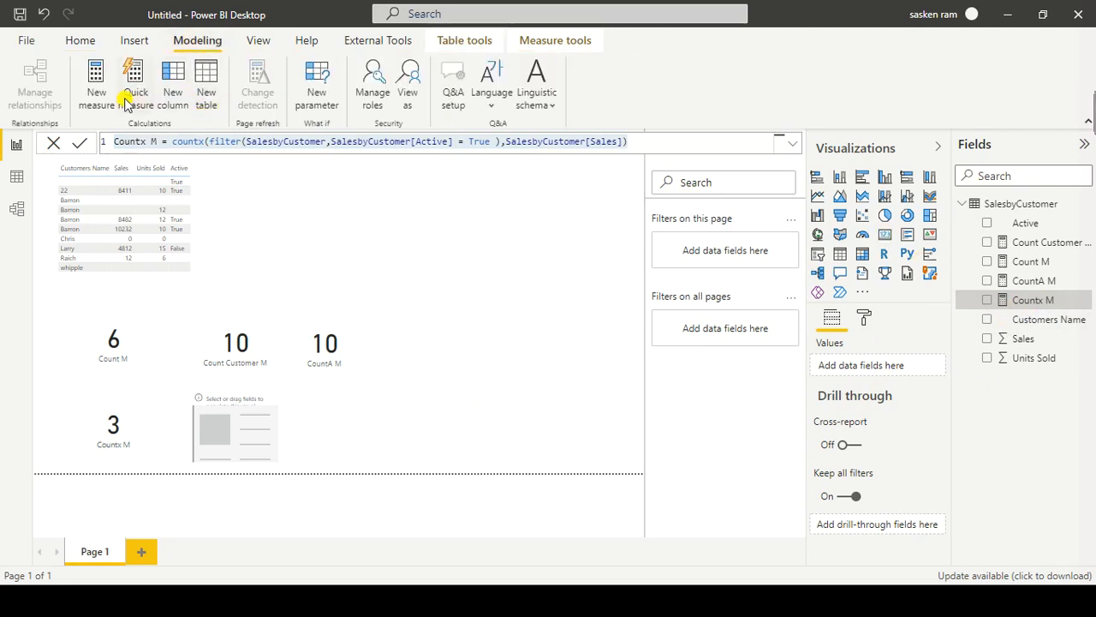
click(217, 183)
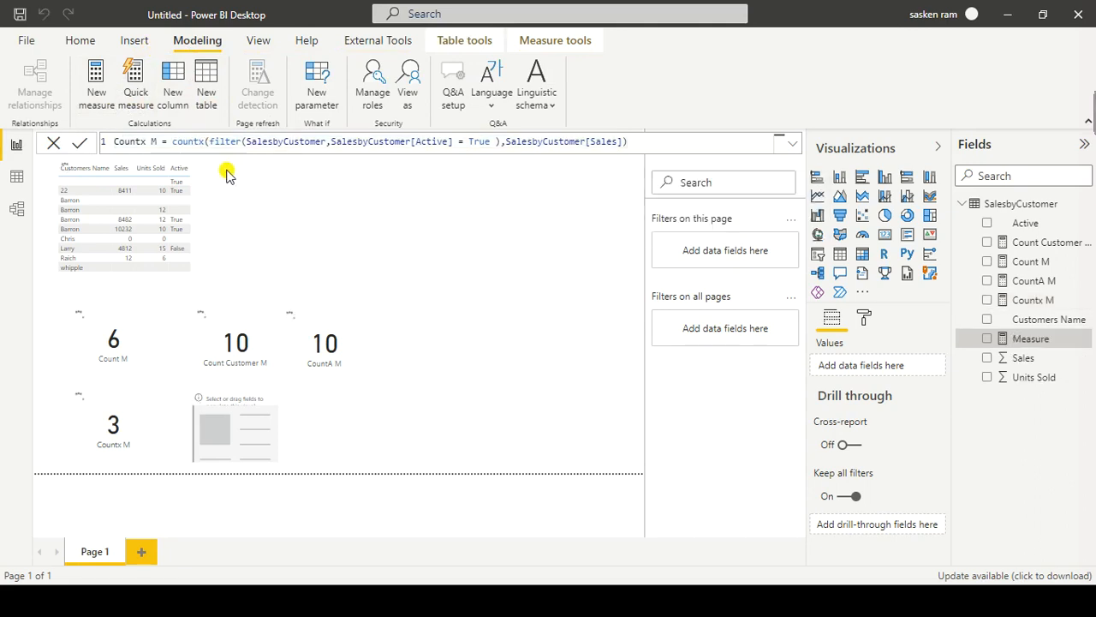
text(Countx M = Countx(filter(SalesbyCustomer,SalesbyCustomer[Active] = True ),SalesbyCustomer[Sales]))
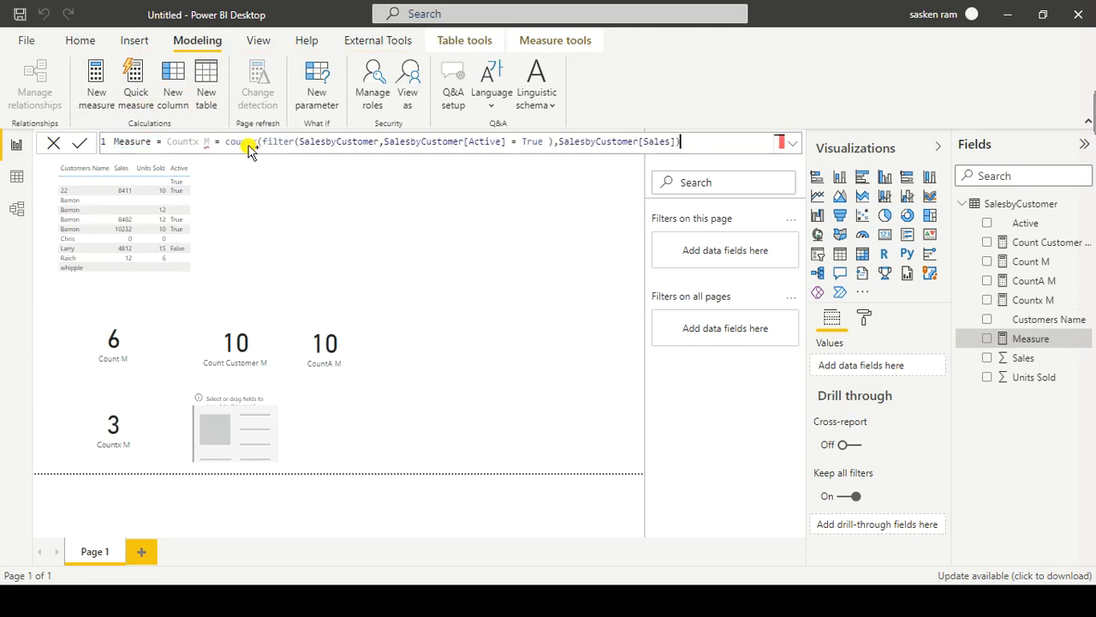
Step: Replace the name text in front of the pasted countx function with countAx =
drag(221, 140, 112, 141)
text(coun)
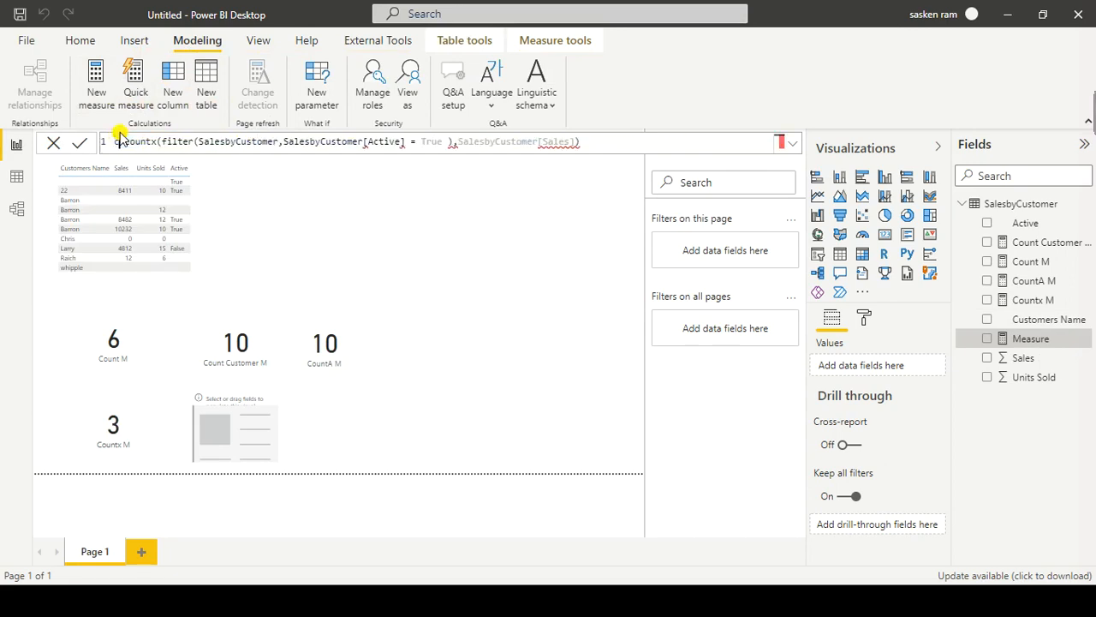
text(tAx )
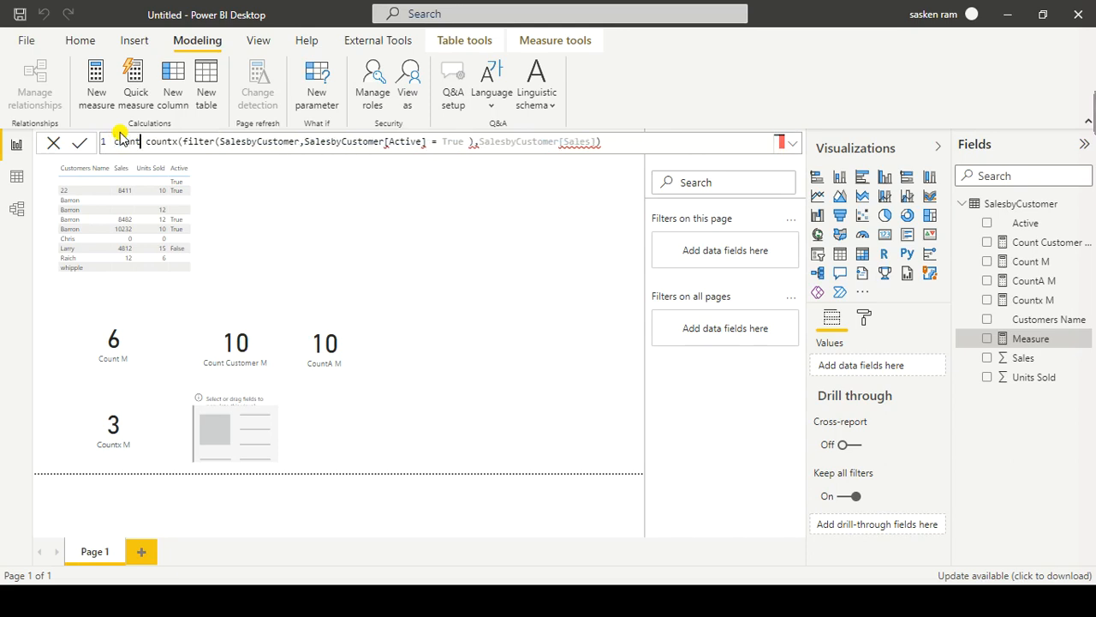
text(=)
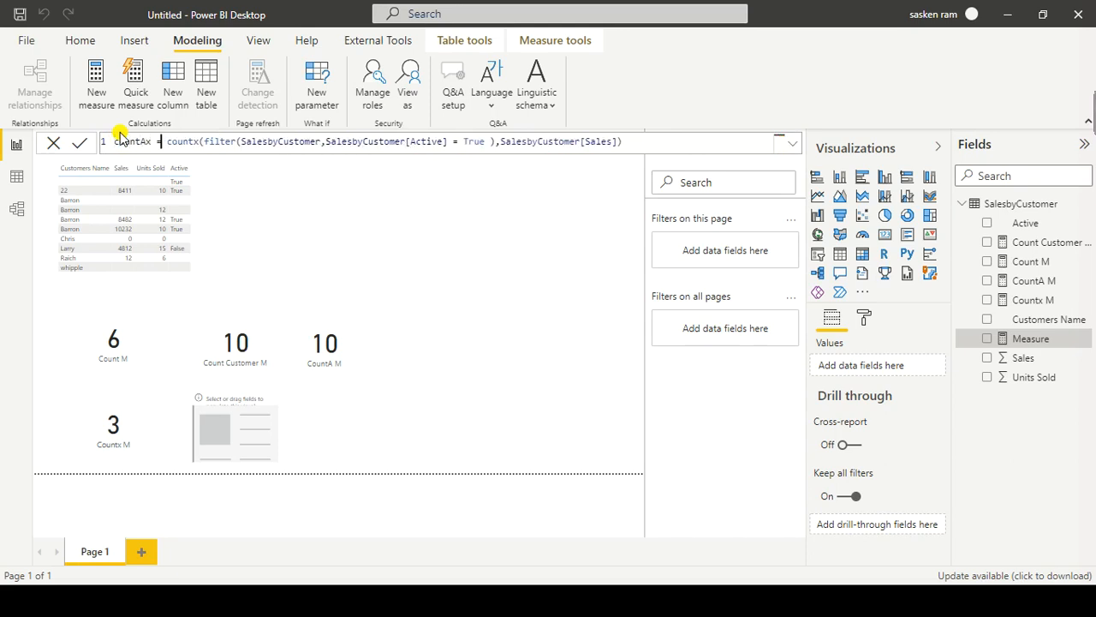
Step: Change the function from countx to countax, commit the countAx measure and show it in the empty card
text(1)
key(BackSpace)
key(Right)
text(a)
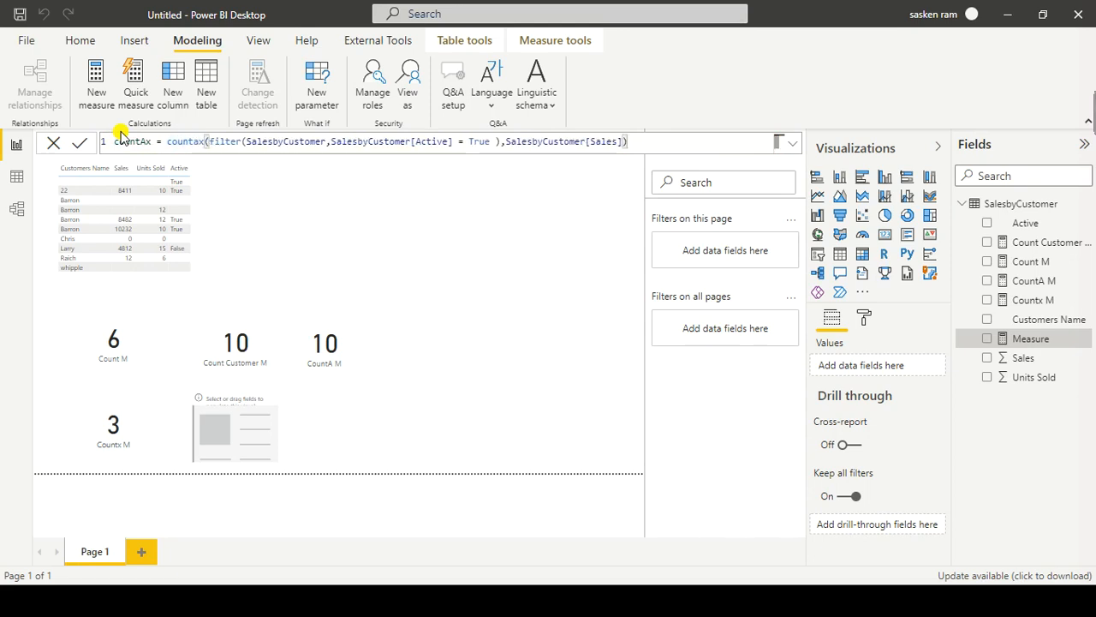
key(Return)
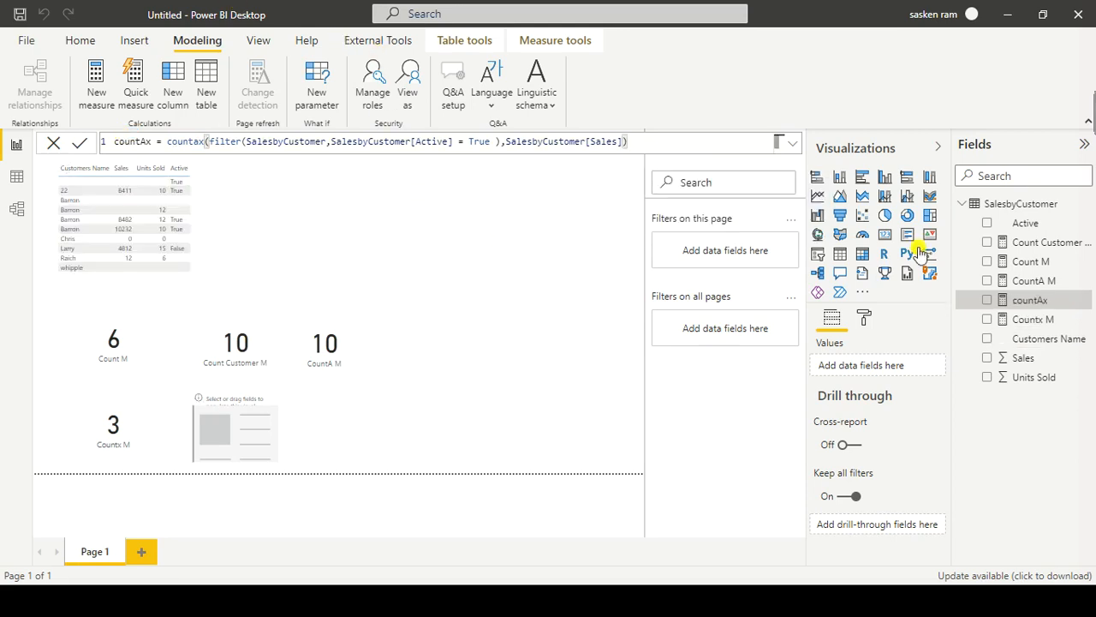
drag(1024, 306, 231, 436)
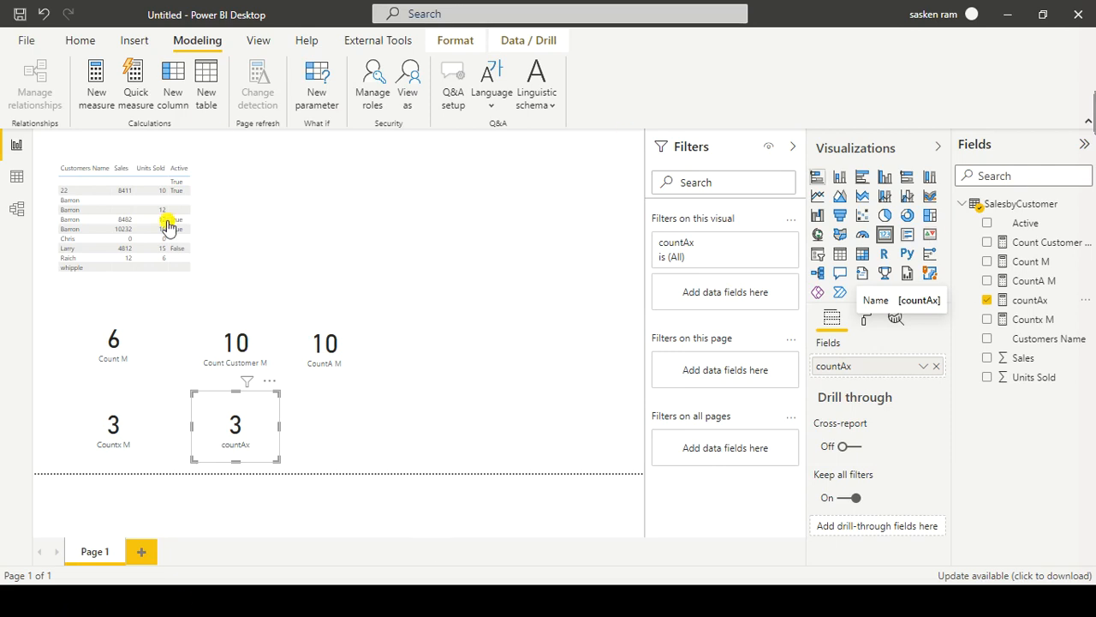
Step: Create another measure from a copy of the Countx M formula and name it Countx Boolean M
click(132, 439)
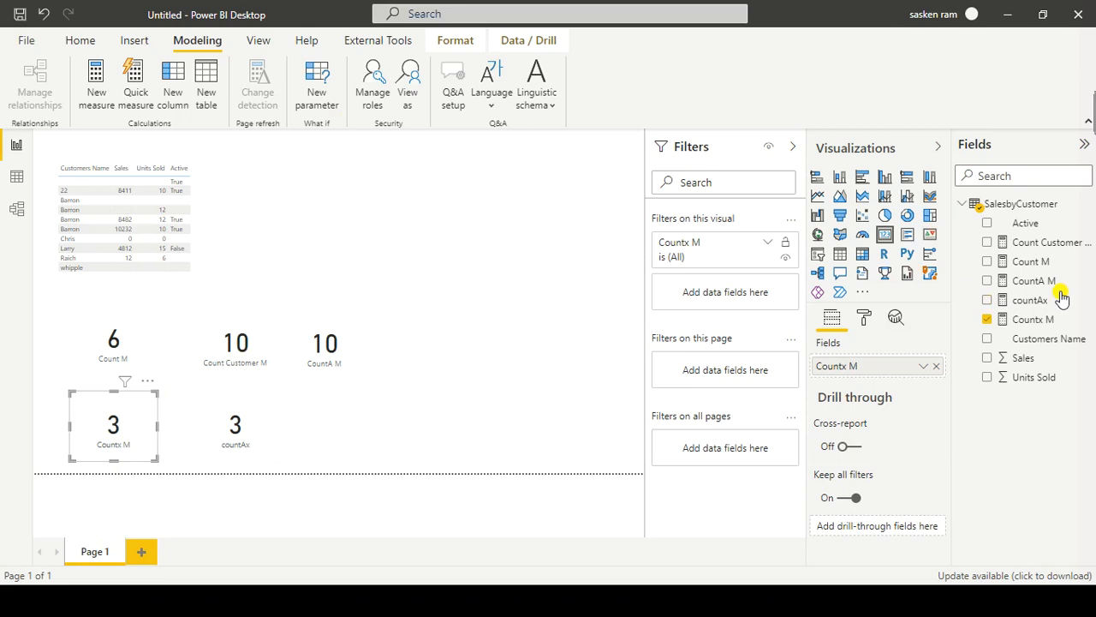
click(1040, 319)
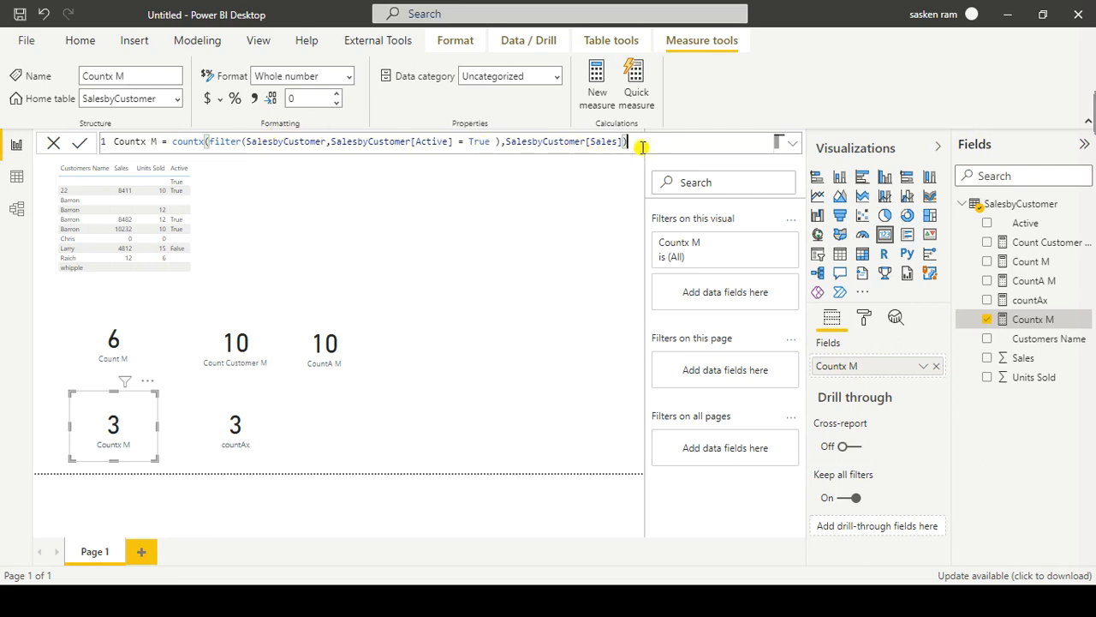
drag(654, 150, 5, 126)
key(ctrl+c)
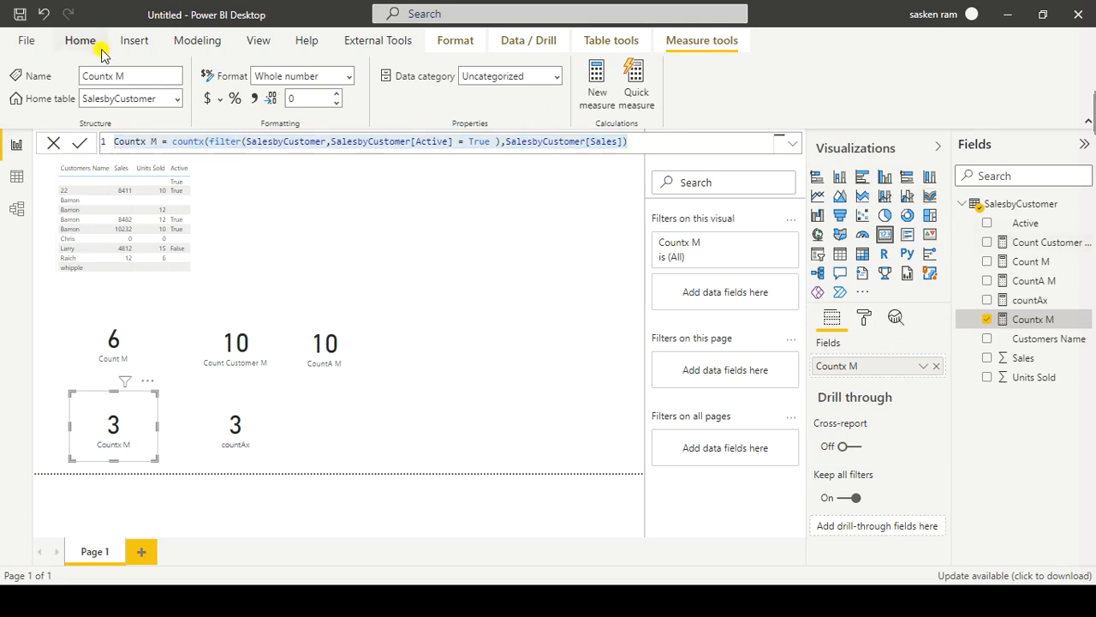
click(180, 41)
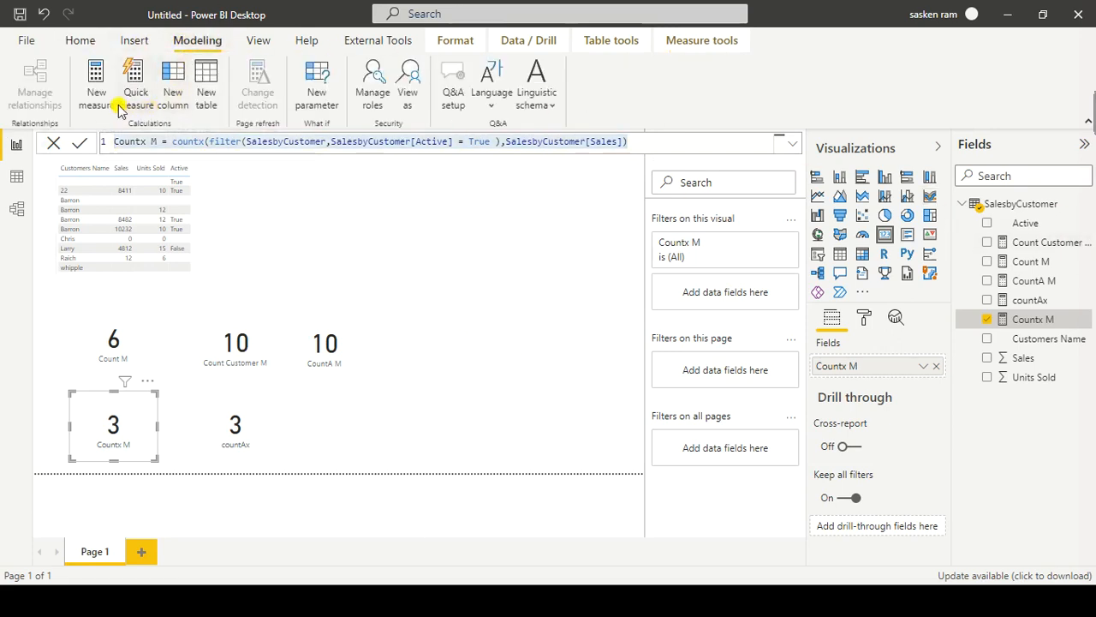
click(85, 81)
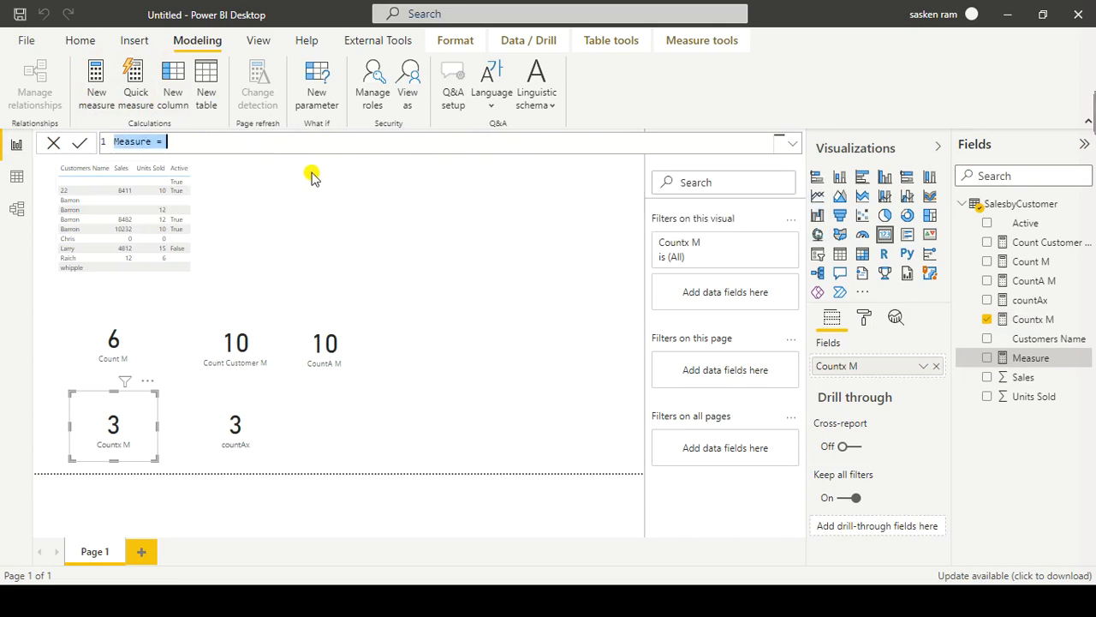
key(ctrl+v)
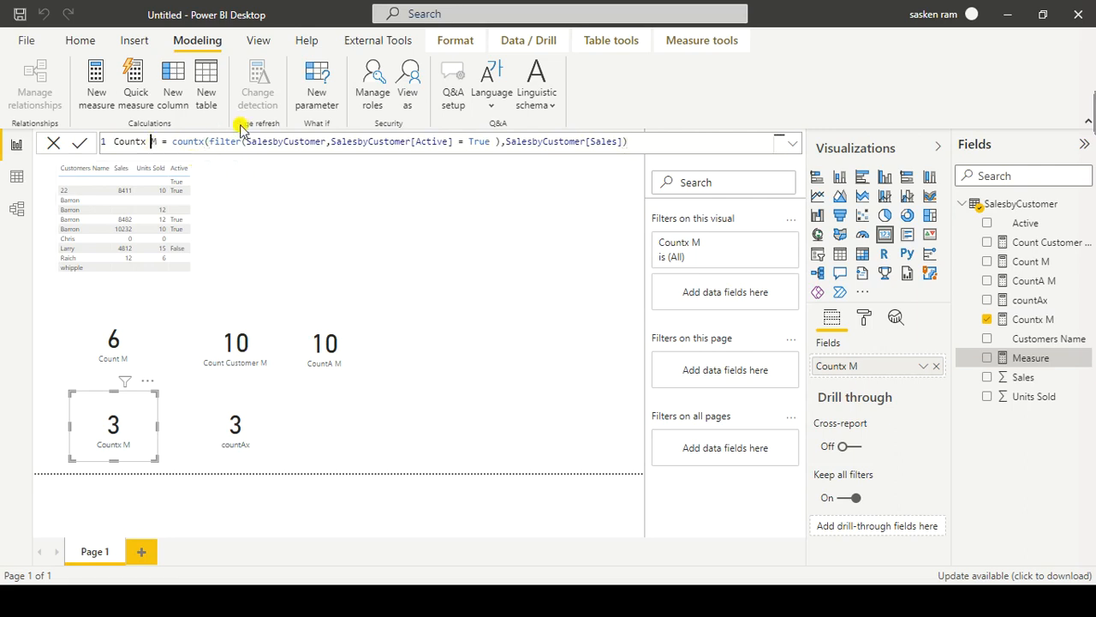
text(Bii=)
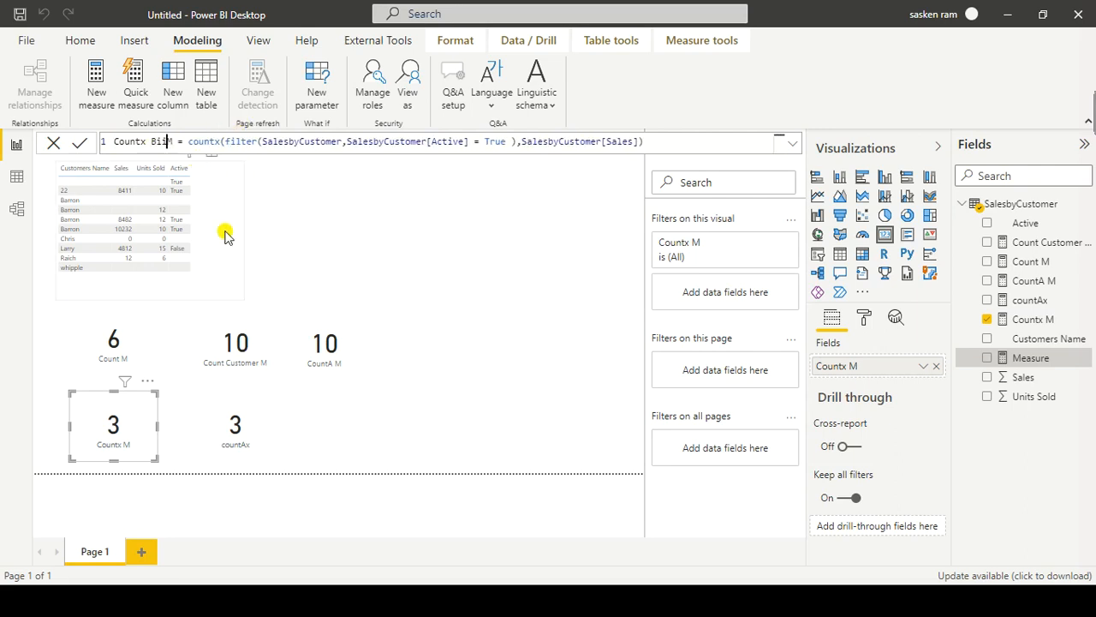
text(lean)
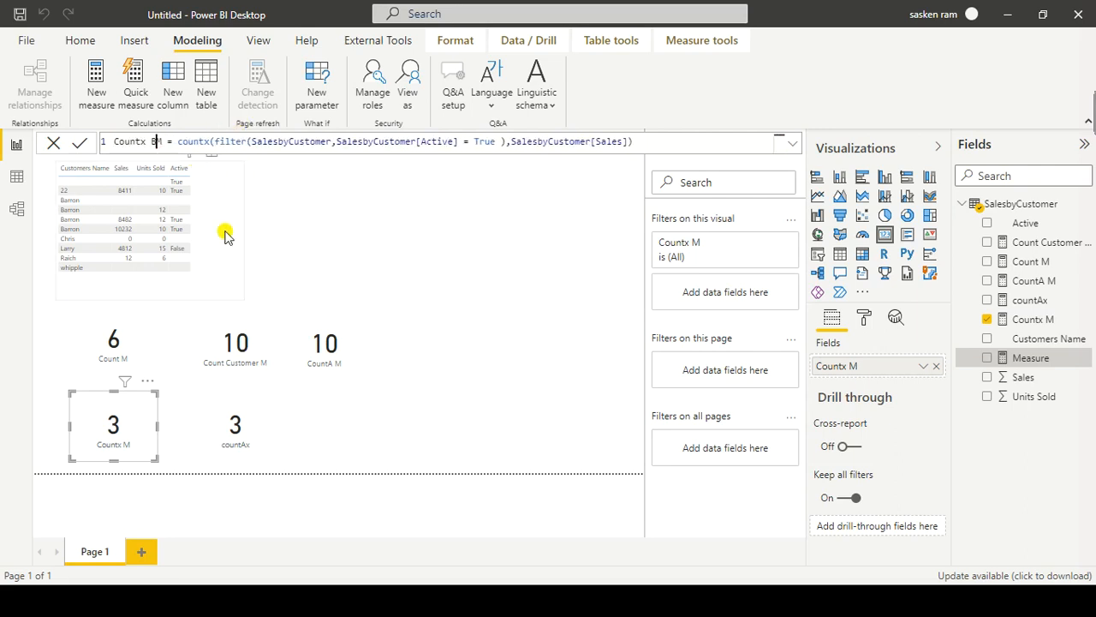
Step: Replace the Sales column with SalesbyCustomer[Active] as the countx expression and commit the Countx Boolean M measure
key(Right)
key(Right)
key(Right)
key(Right)
key(Right)
key(Right)
key(Right)
key(Right)
key(Right)
key(Right)
key(Right)
key(Right)
key(Right)
key(Right)
key(Right)
key(Right)
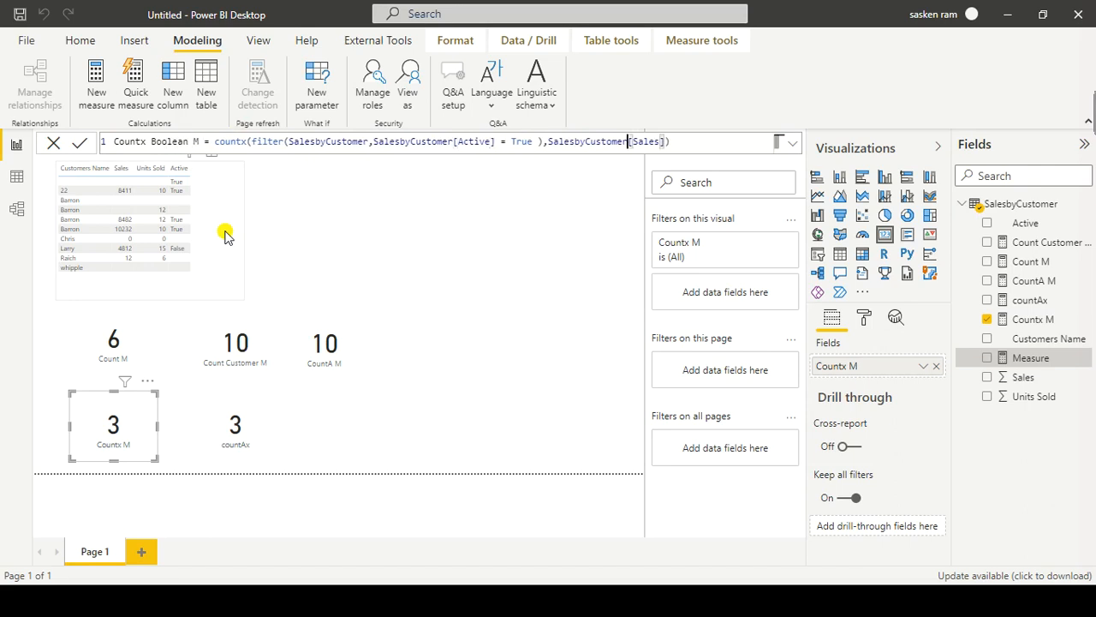
key(ctrl+shift+Left)
text(Active)
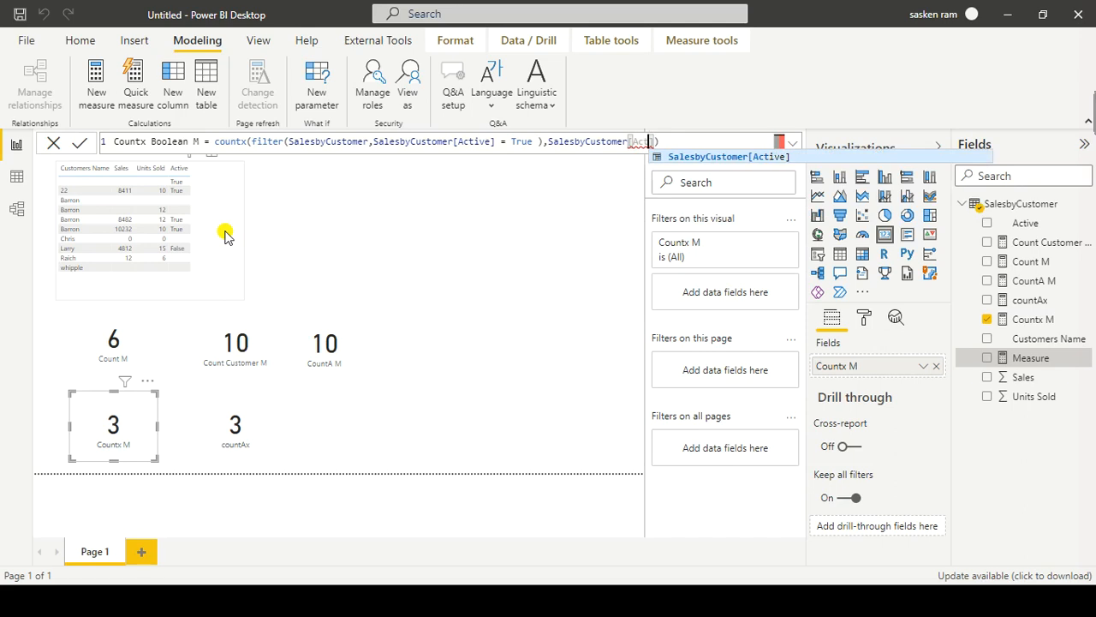
key(Tab)
key(Return)
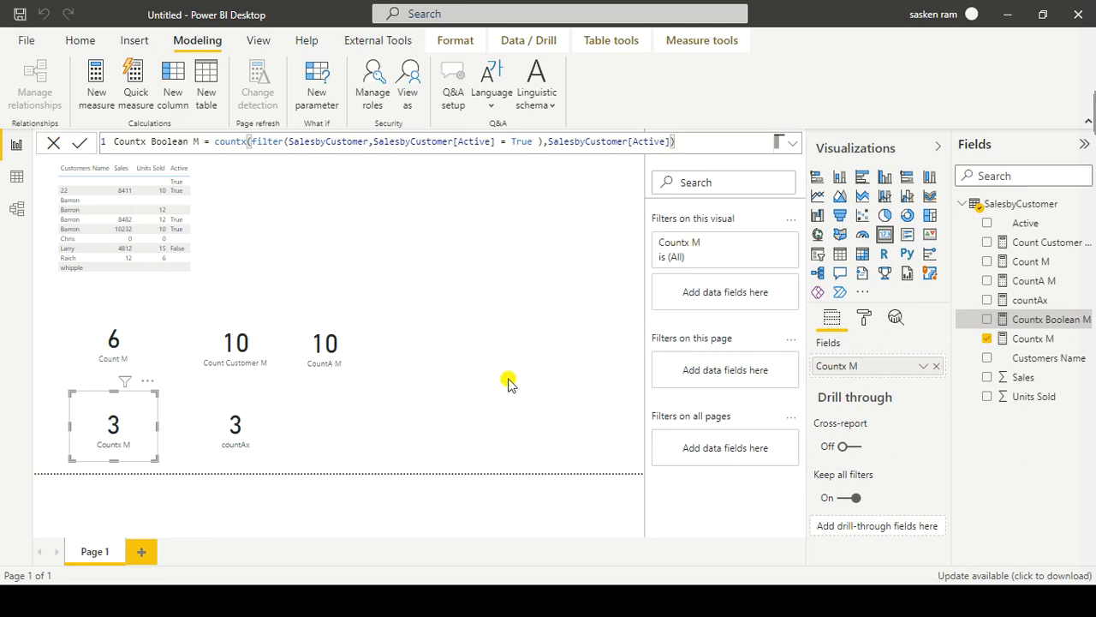
Step: Add a new card beside the countAx card and show the Countx Boolean M measure in it
click(578, 350)
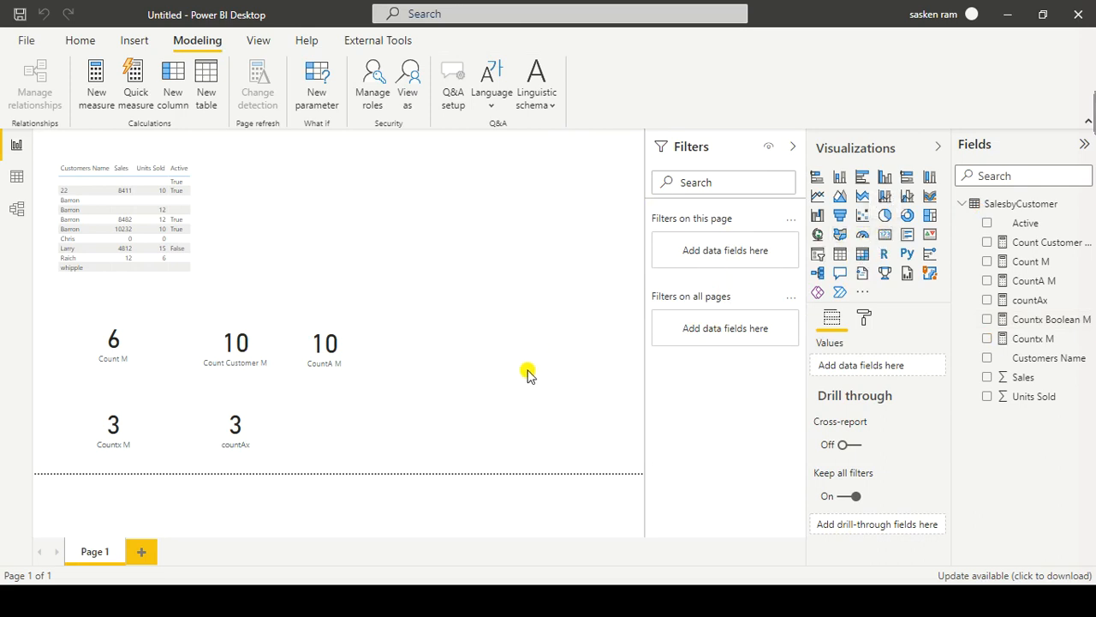
click(885, 233)
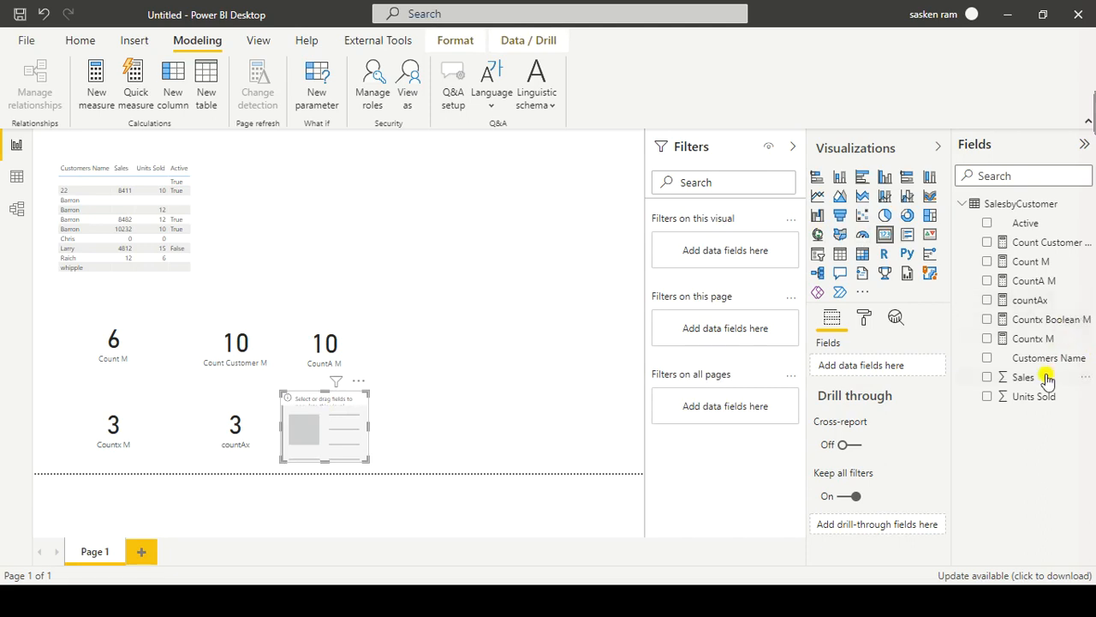
drag(1026, 316, 343, 441)
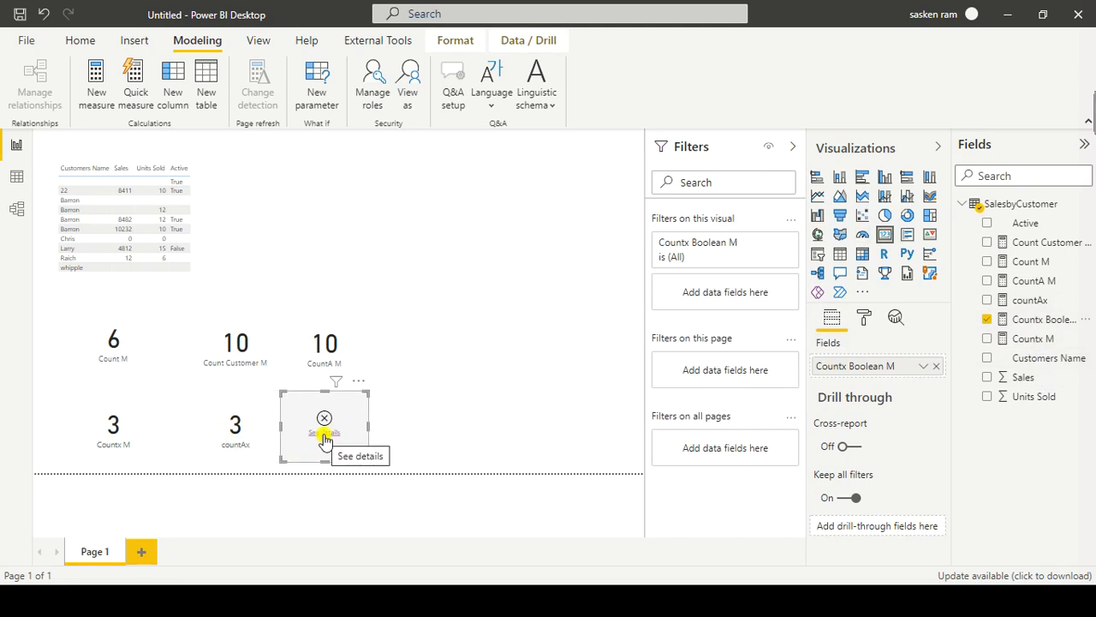
Step: Review the error details of the Countx Boolean M card, close them and clear the selection
click(325, 435)
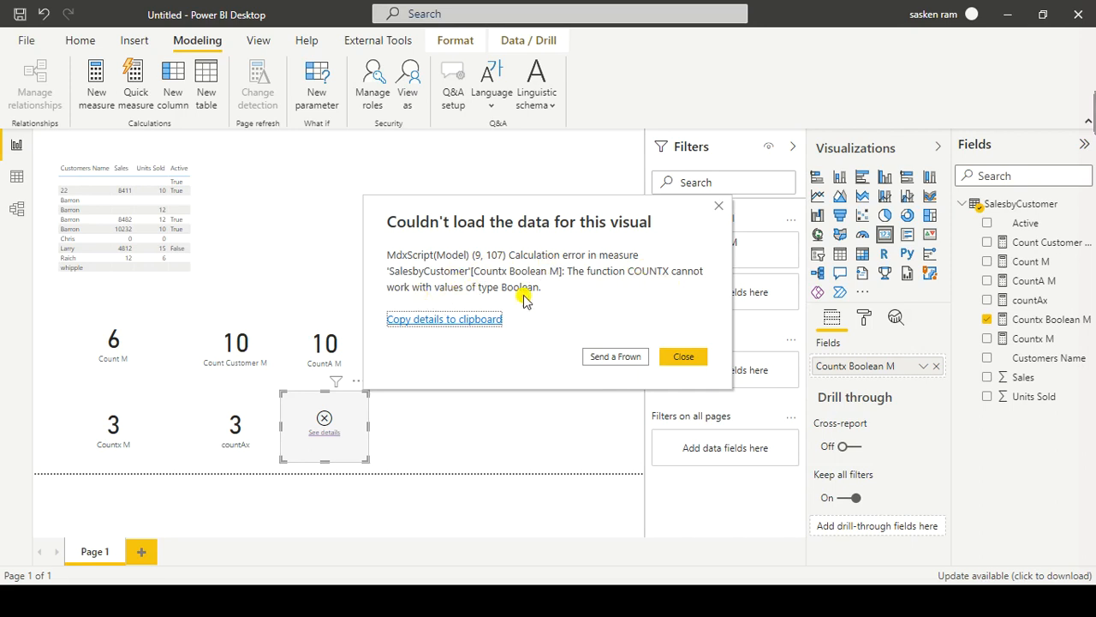
click(683, 358)
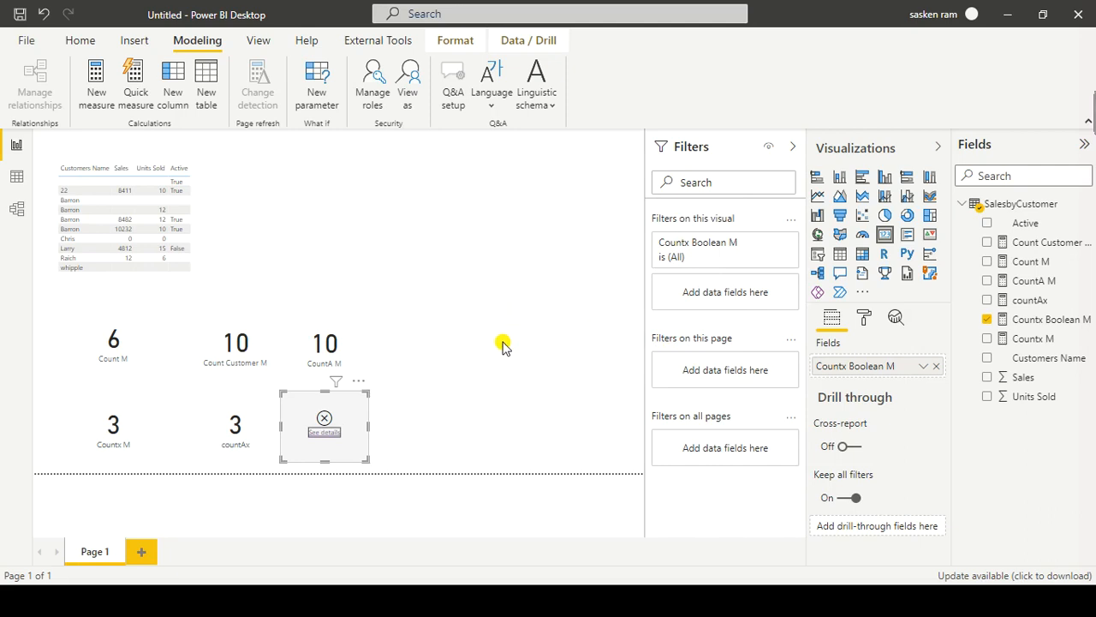
click(489, 368)
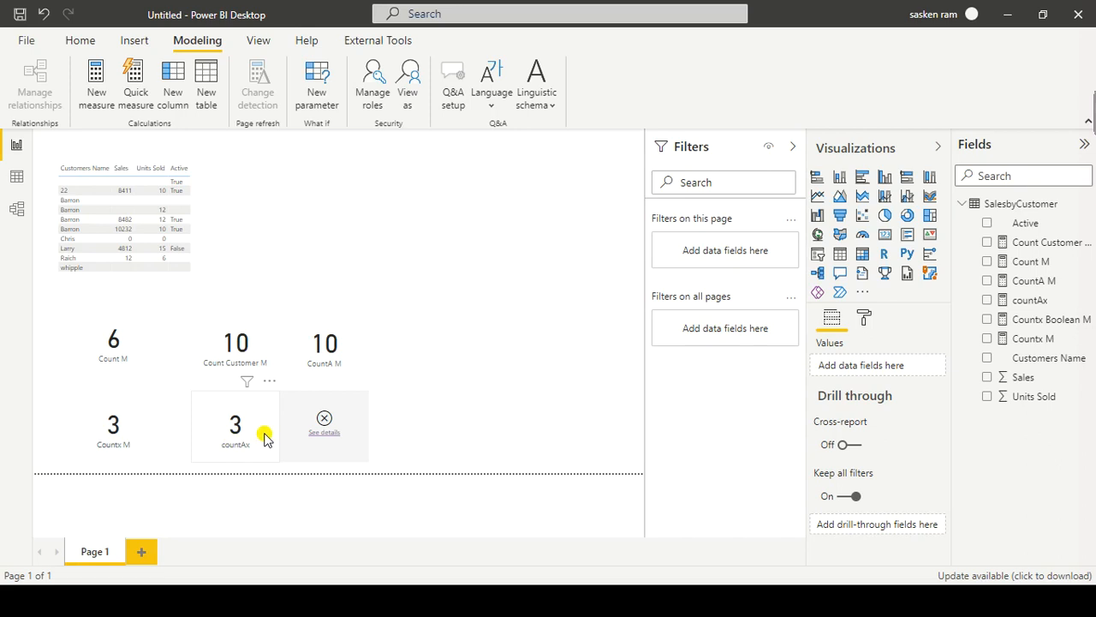
Step: Change the countAx measure's expression from the Sales column to SalesbyCustomer[Active] and commit it
click(264, 438)
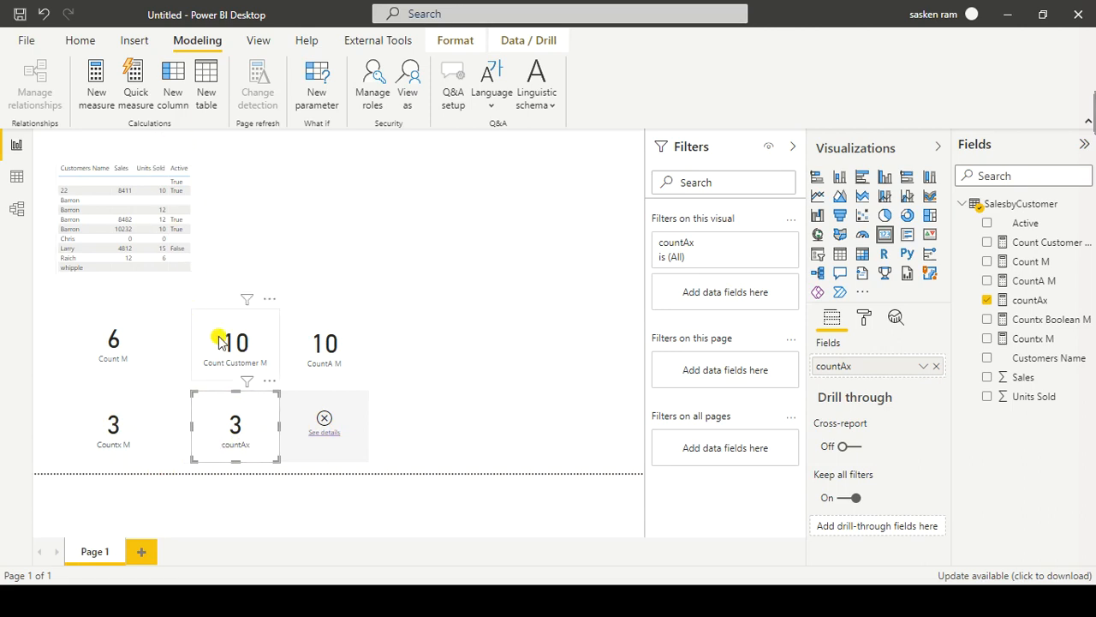
click(1015, 300)
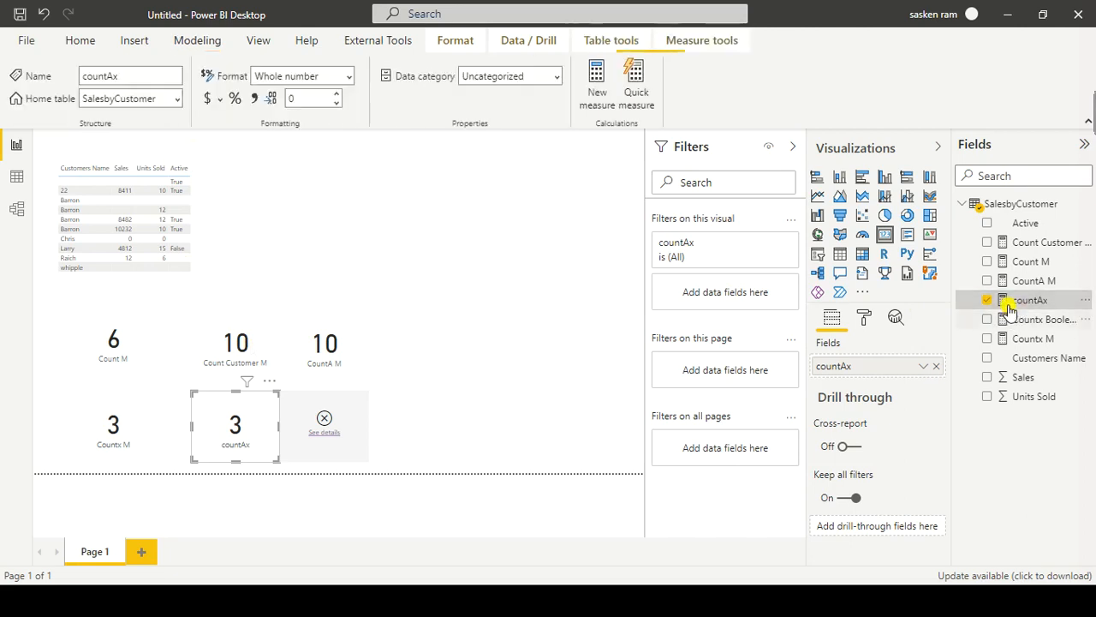
click(589, 142)
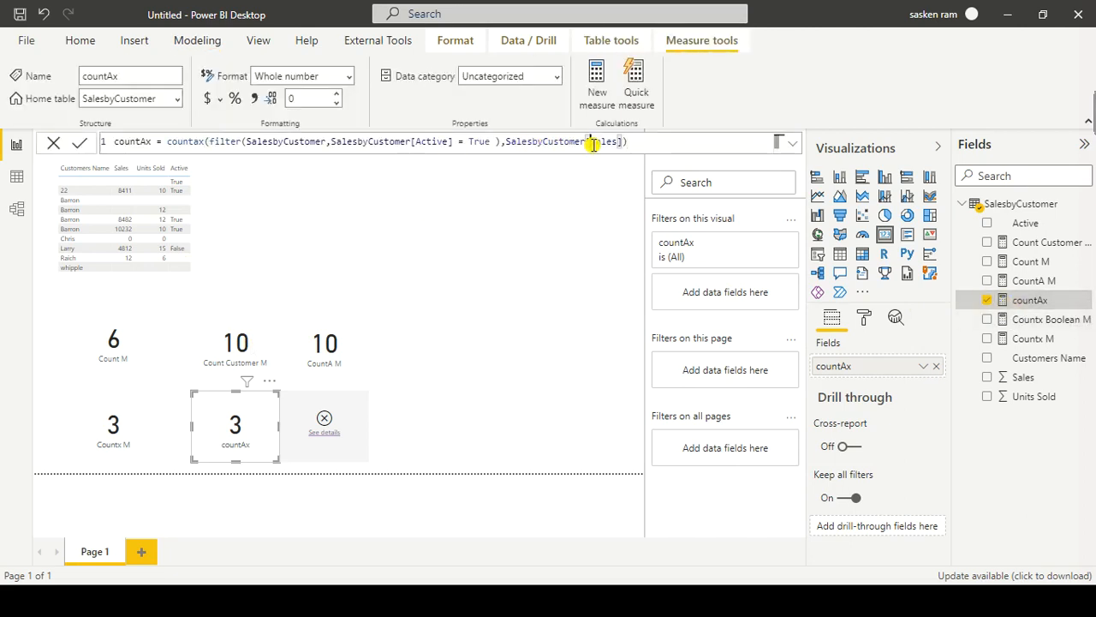
text(Active)
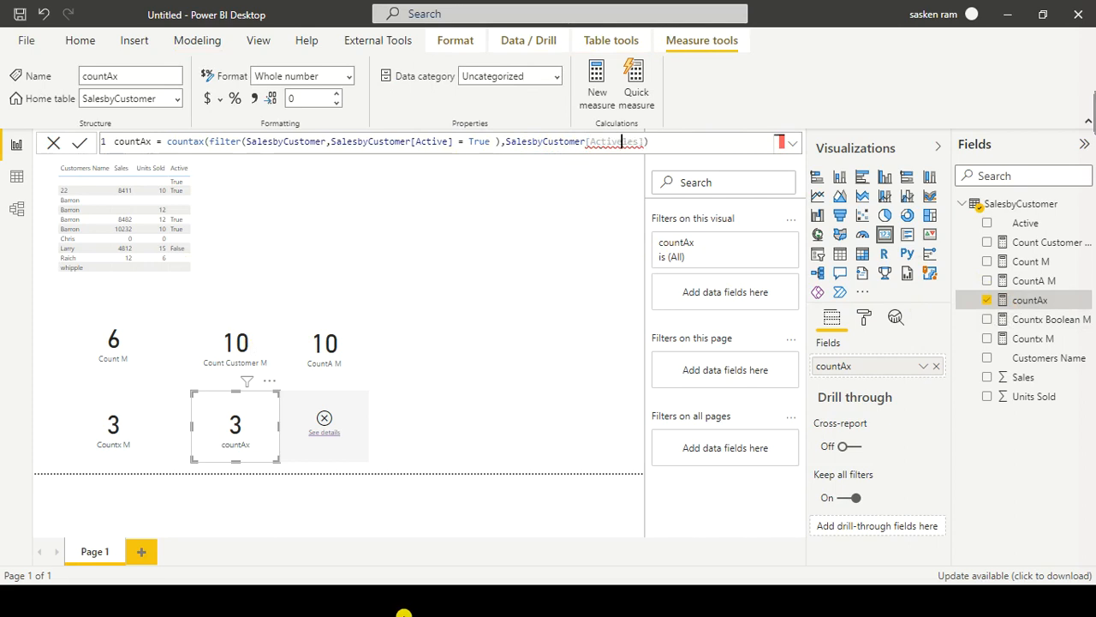
key(Delete)
click(634, 141)
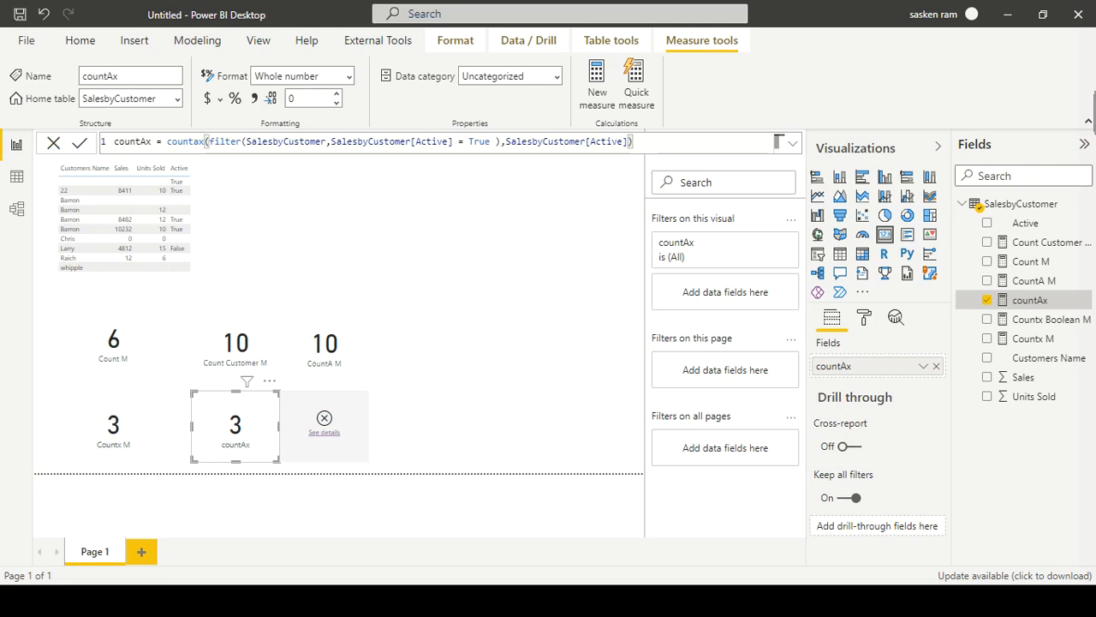
click(504, 142)
click(633, 141)
key(Return)
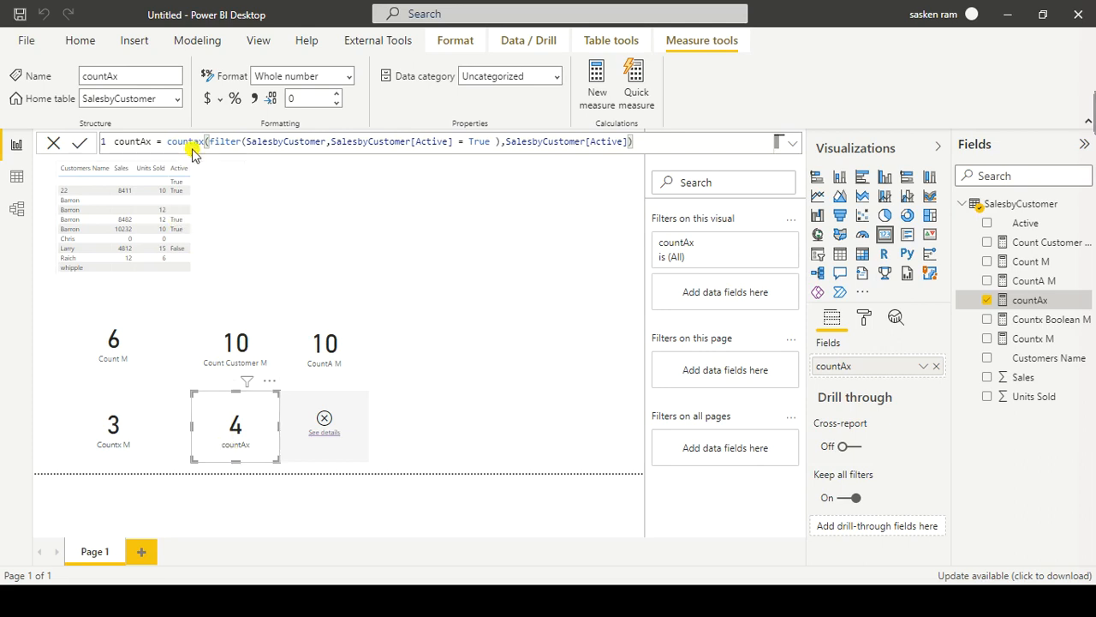
click(504, 141)
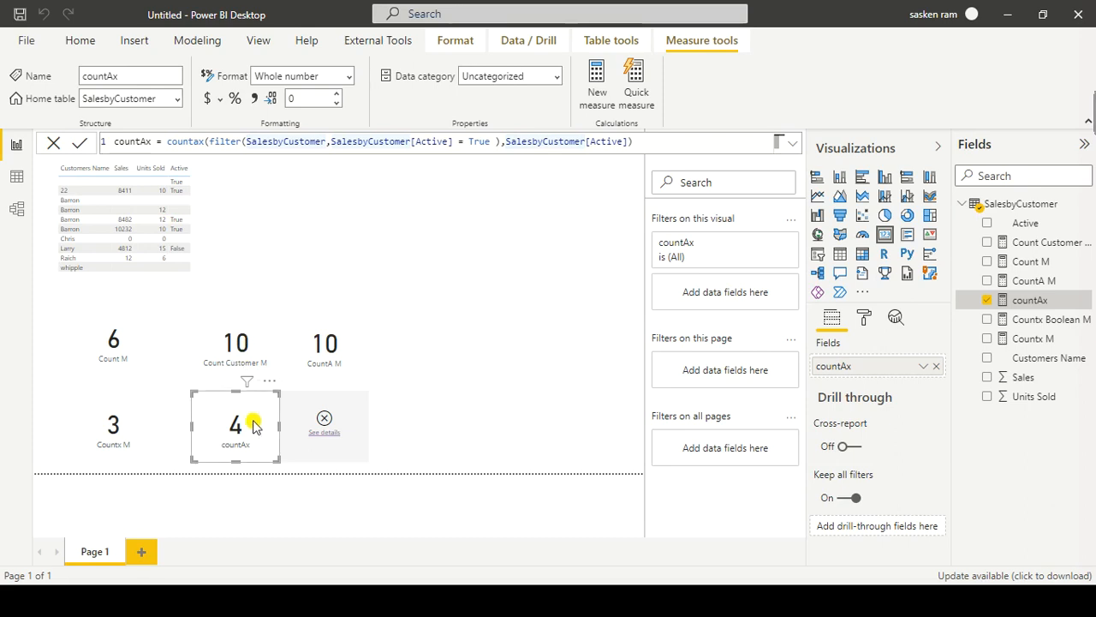
Step: Remove the Countx Boolean M card and put an empty table visual in its place beside the countAx card
click(359, 382)
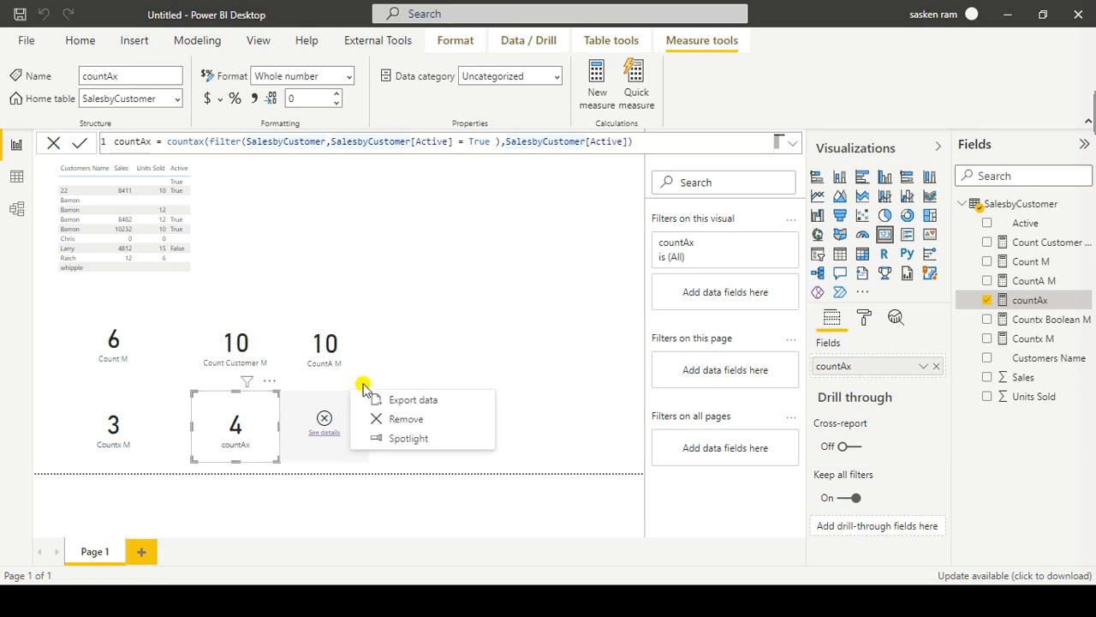
click(385, 420)
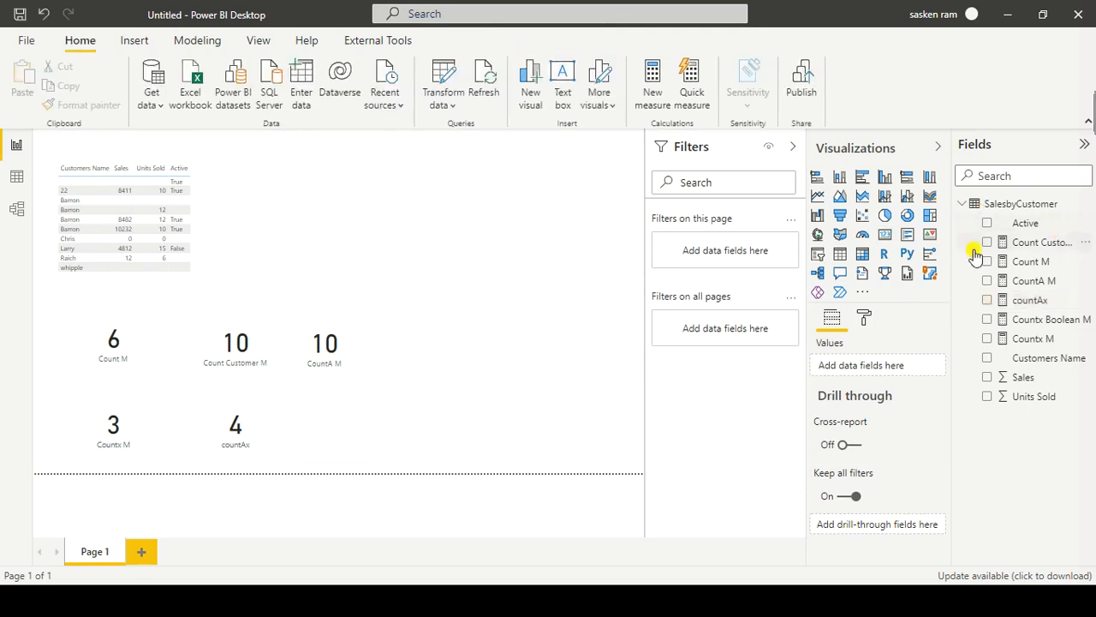
click(844, 257)
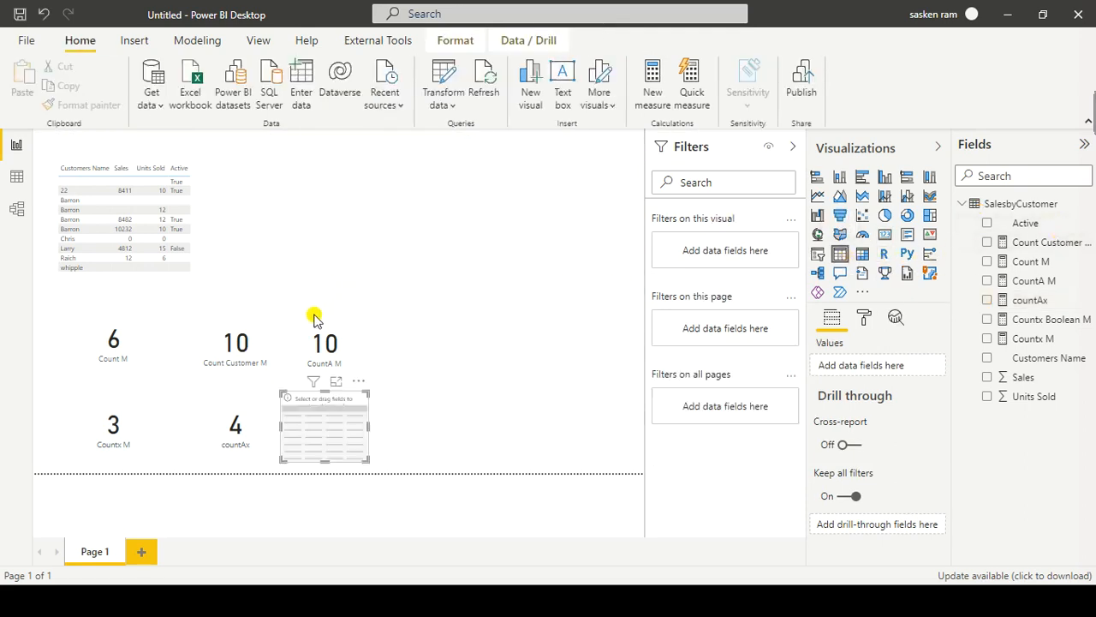
click(493, 302)
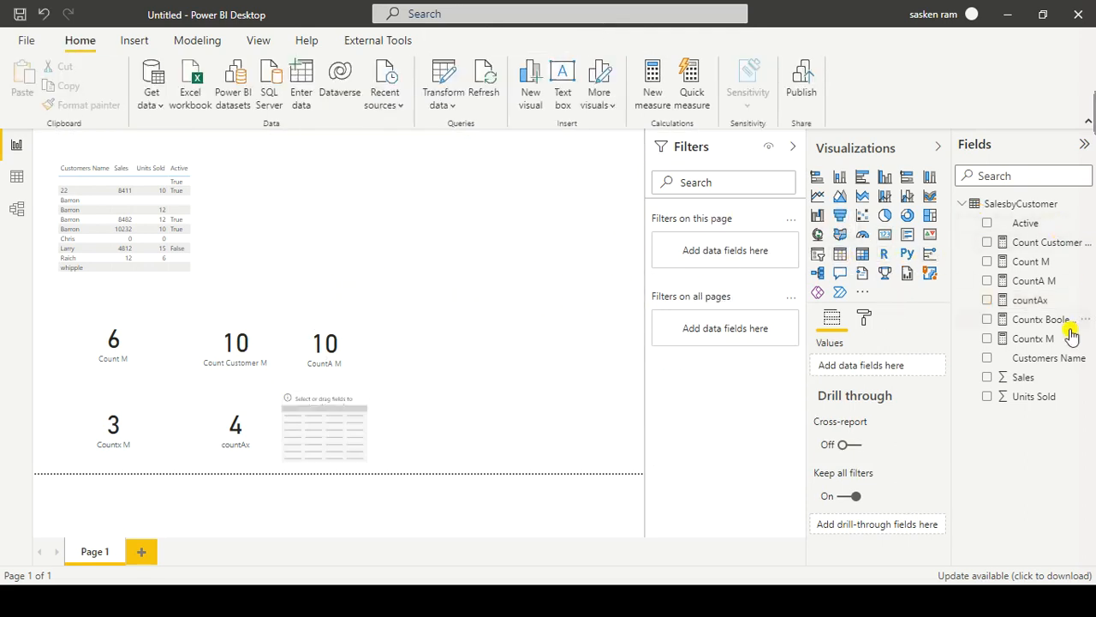
Step: Create another measure from a copy of the countAx formula and name it count Blank M
click(1021, 302)
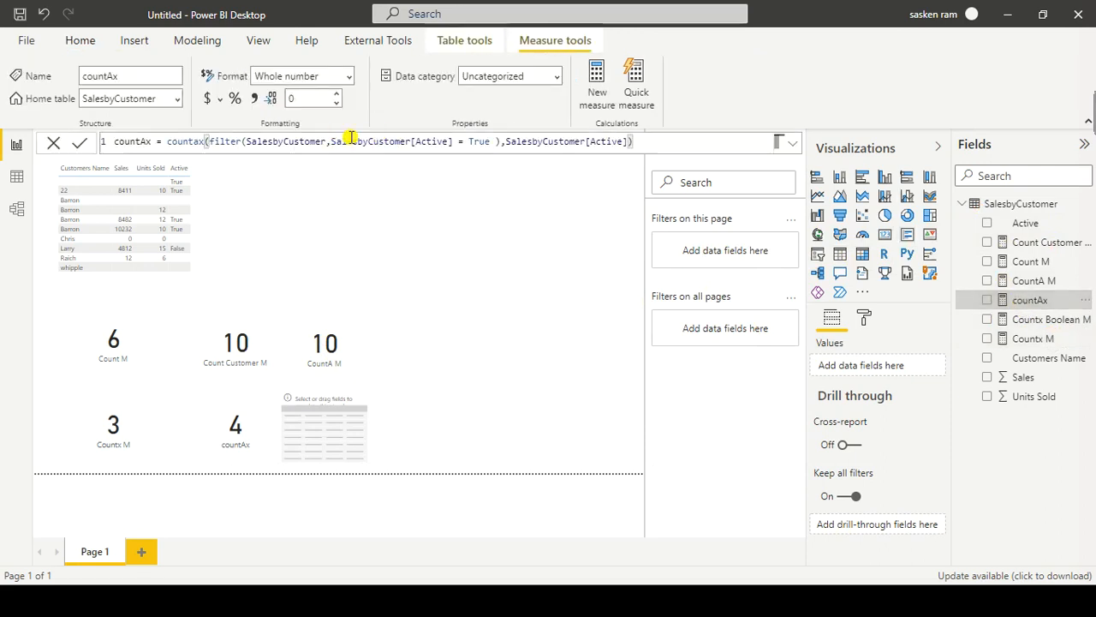
click(510, 141)
key(ctrl+a)
key(ctrl+c)
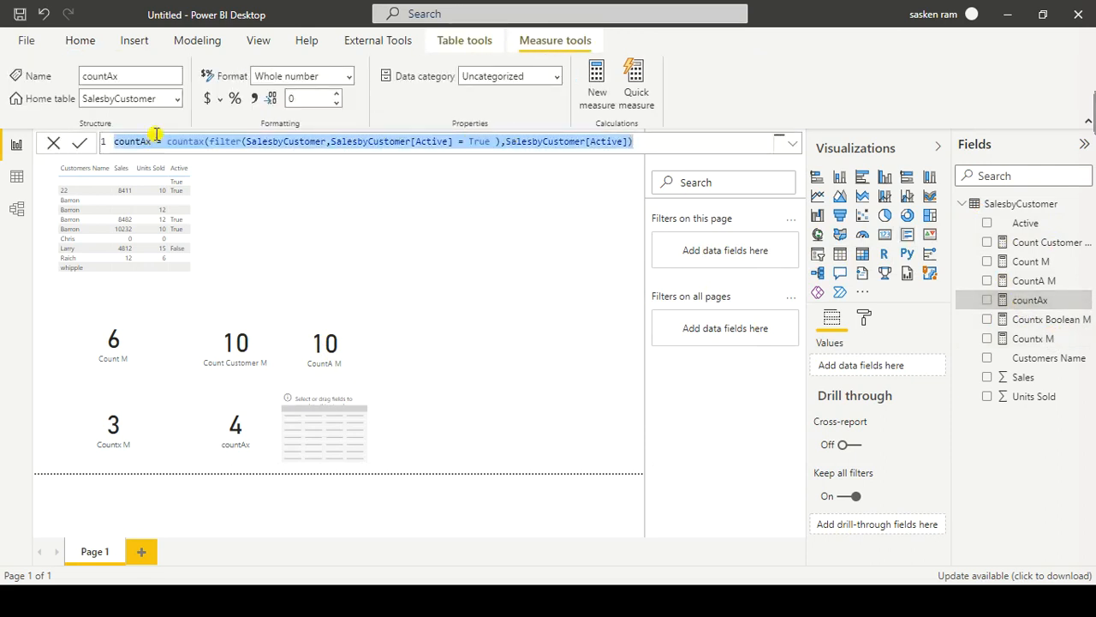
click(195, 41)
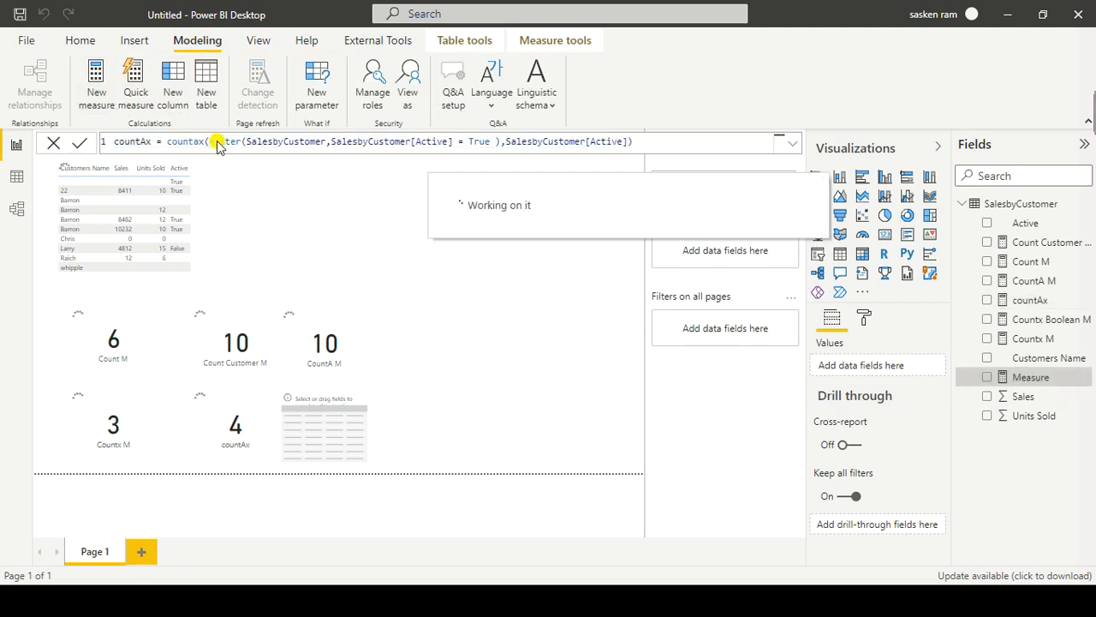
key(ctrl+v)
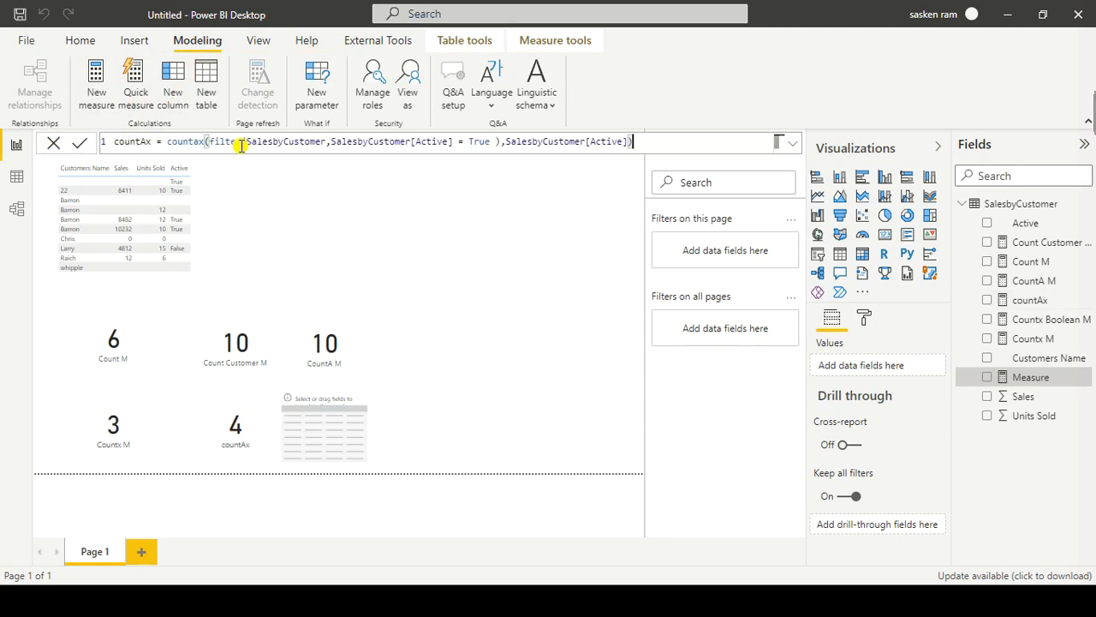
drag(153, 141, 65, 142)
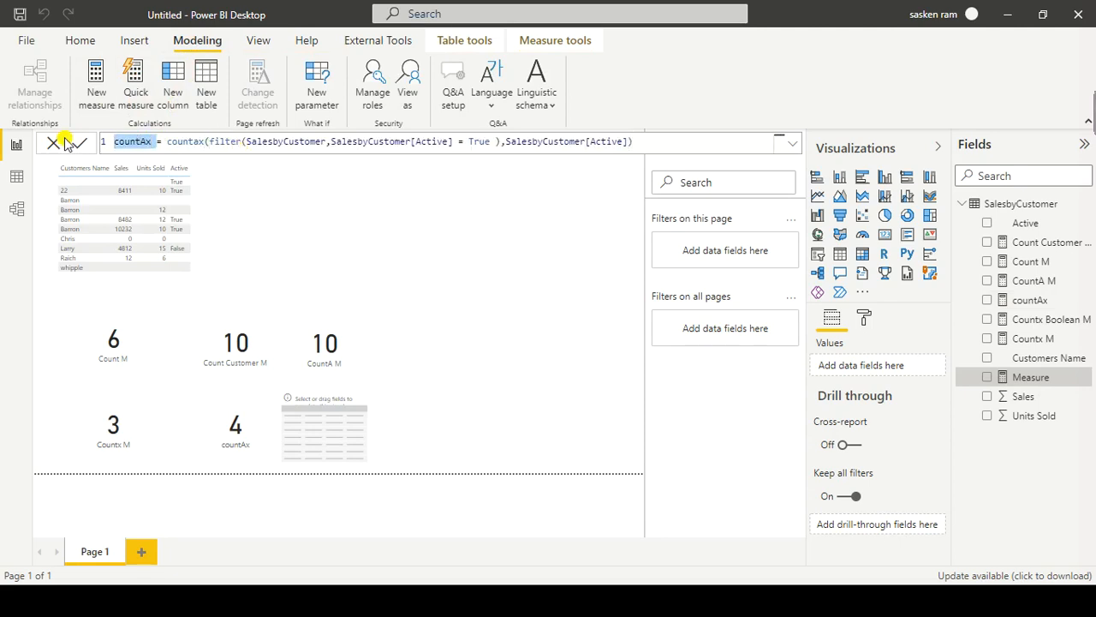
text(count)
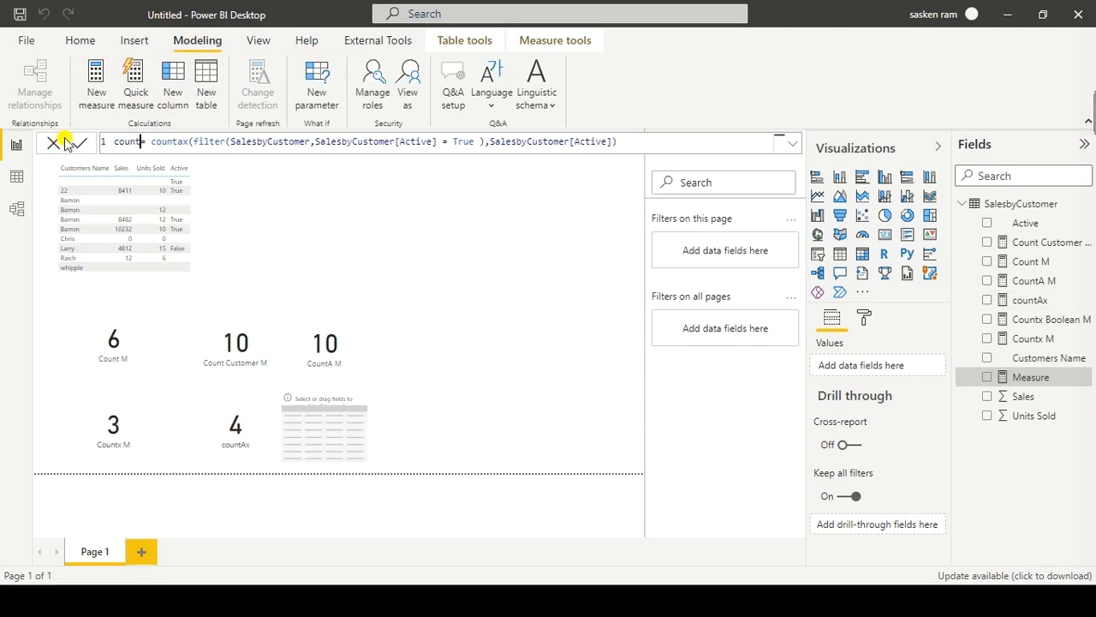
text( Blank )
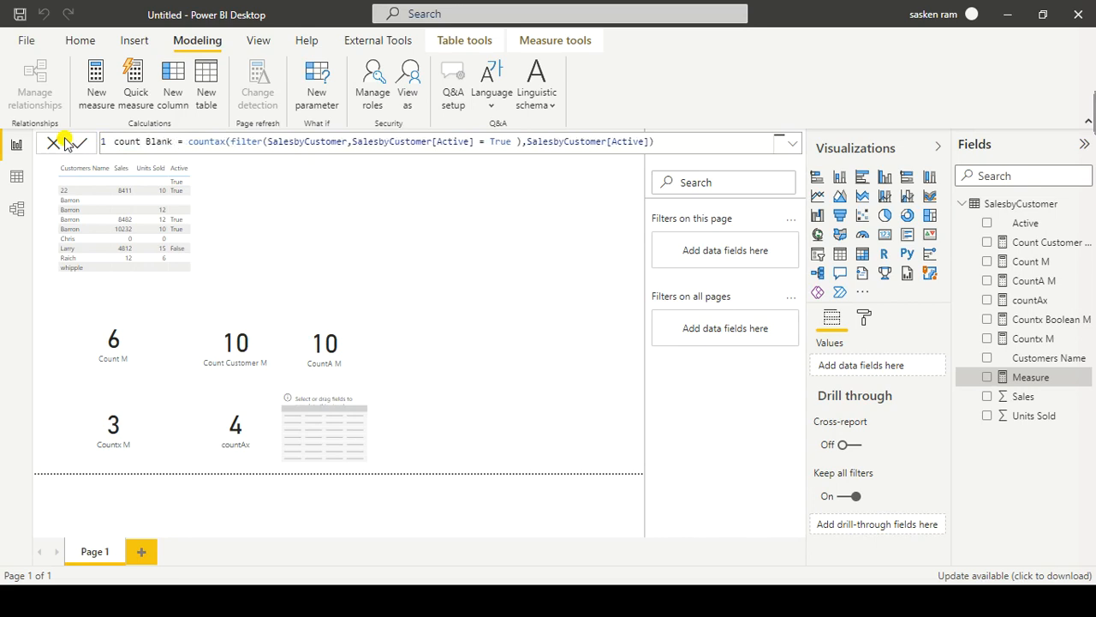
text(M)
Step: Replace the countax function with COUNTBLANK in the count Blank M formula and delete the filter and column arguments inside its parentheses
key(ctrl+Right)
key(ctrl+shift+Left)
text(count)
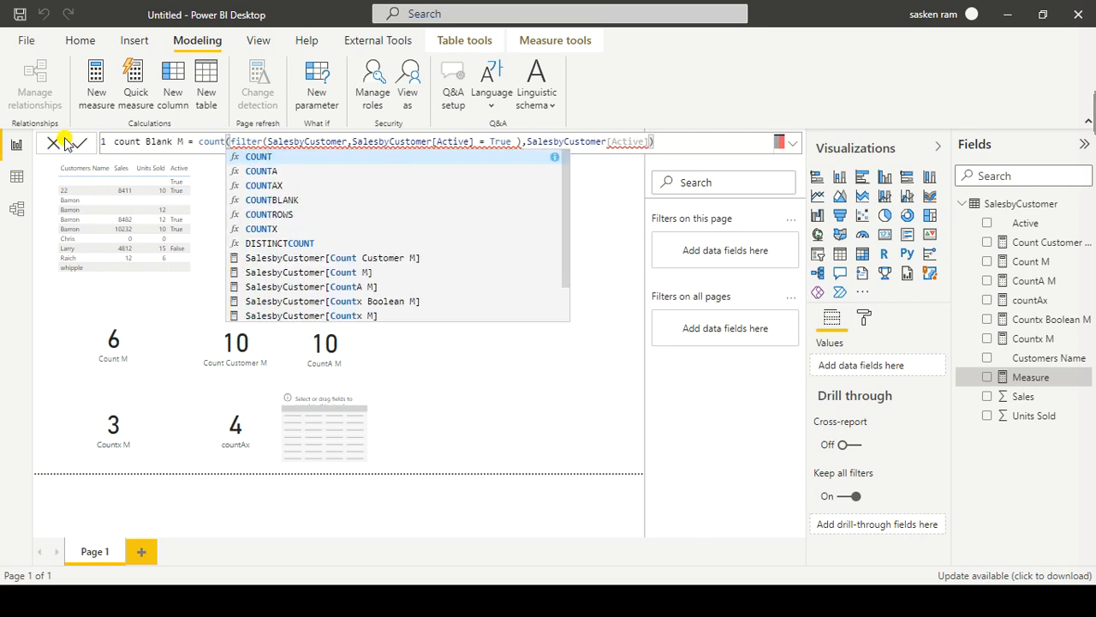
text(b)
key(Escape)
key(ctrl+shift+Right)
key(ctrl+shift+Right)
key(ctrl+shift+Right)
key(ctrl+shift+Right)
key(ctrl+shift+Right)
key(ctrl+shift+Right)
key(ctrl+shift+Right)
key(ctrl+shift+Right)
key(ctrl+shift+Right)
key(ctrl+shift+Right)
key(ctrl+shift+Right)
key(ctrl+shift+Right)
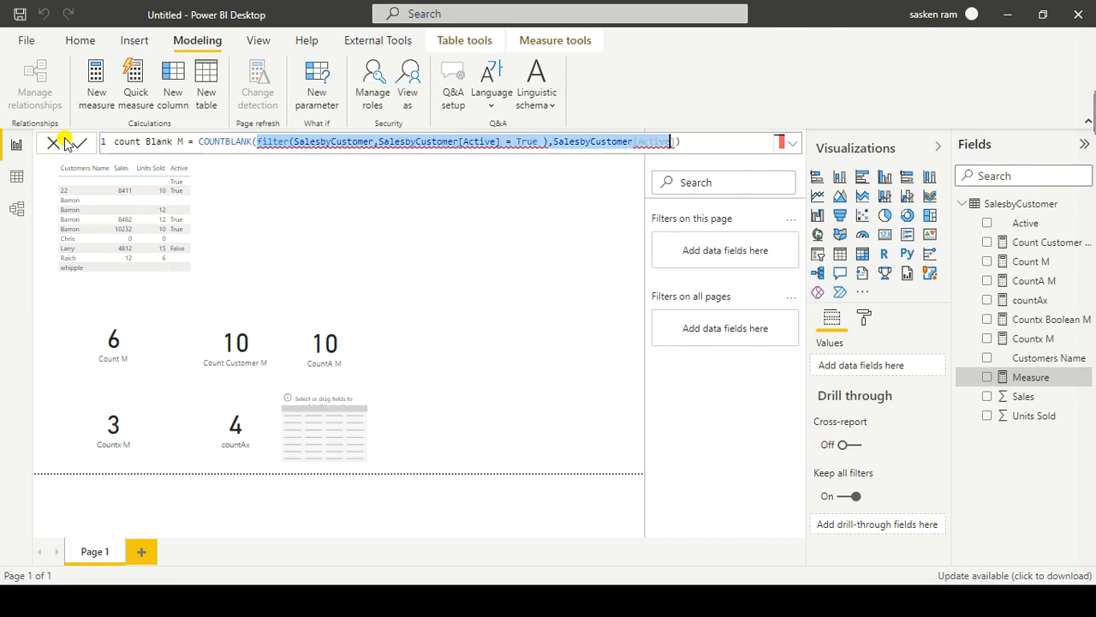
key(BackSpace)
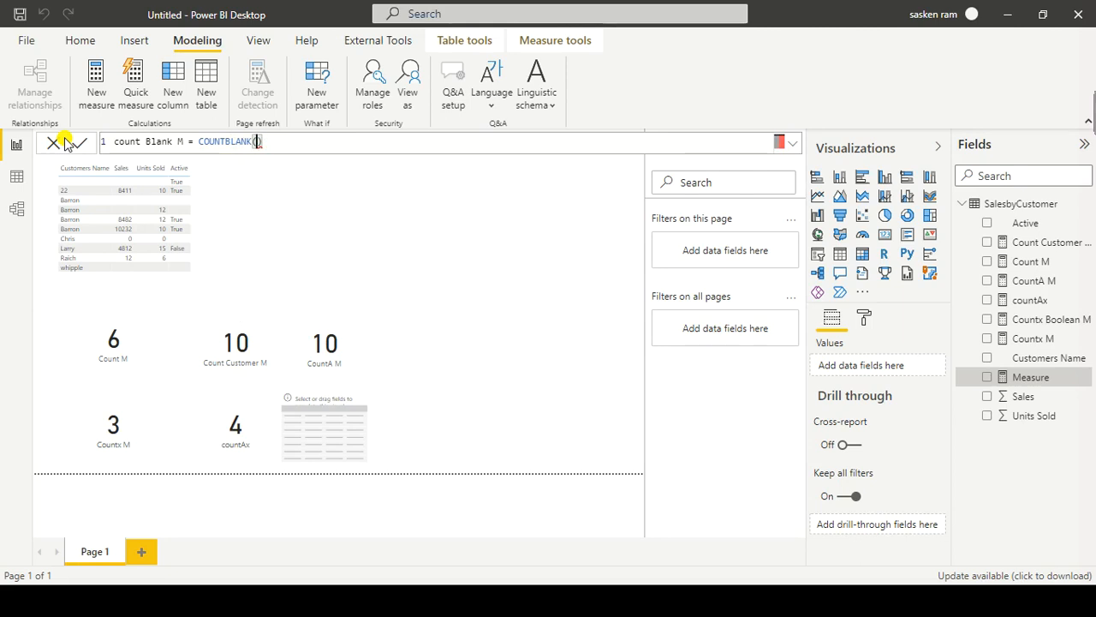
Step: Enter SalesbyCustomer[Customers Name] as the COUNTBLANK argument
text(cus)
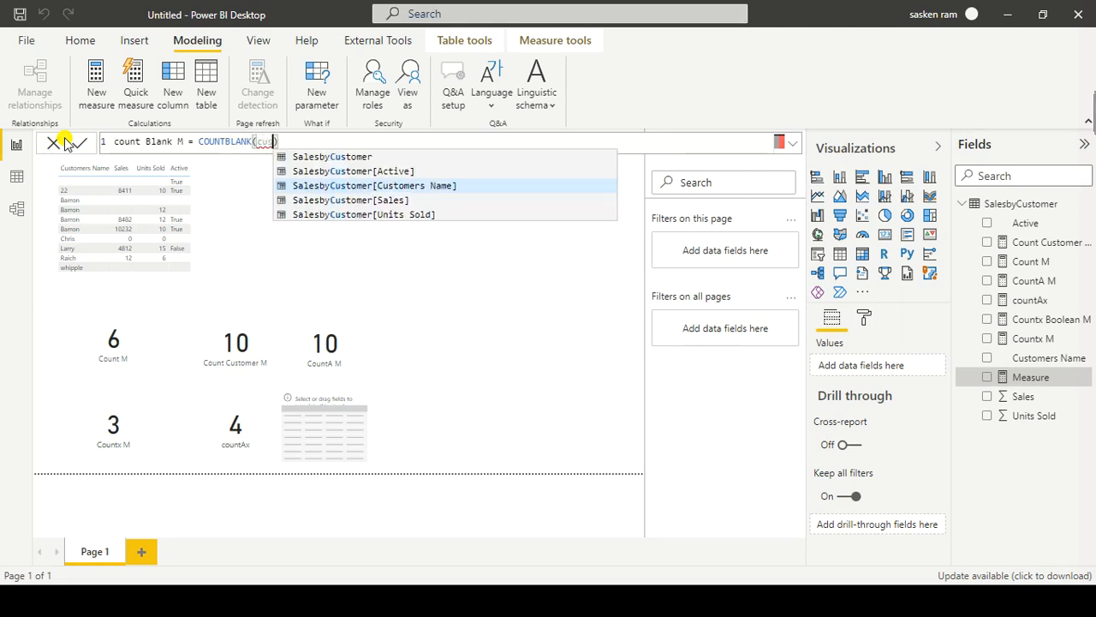
key(Down)
key(Up)
key(Tab)
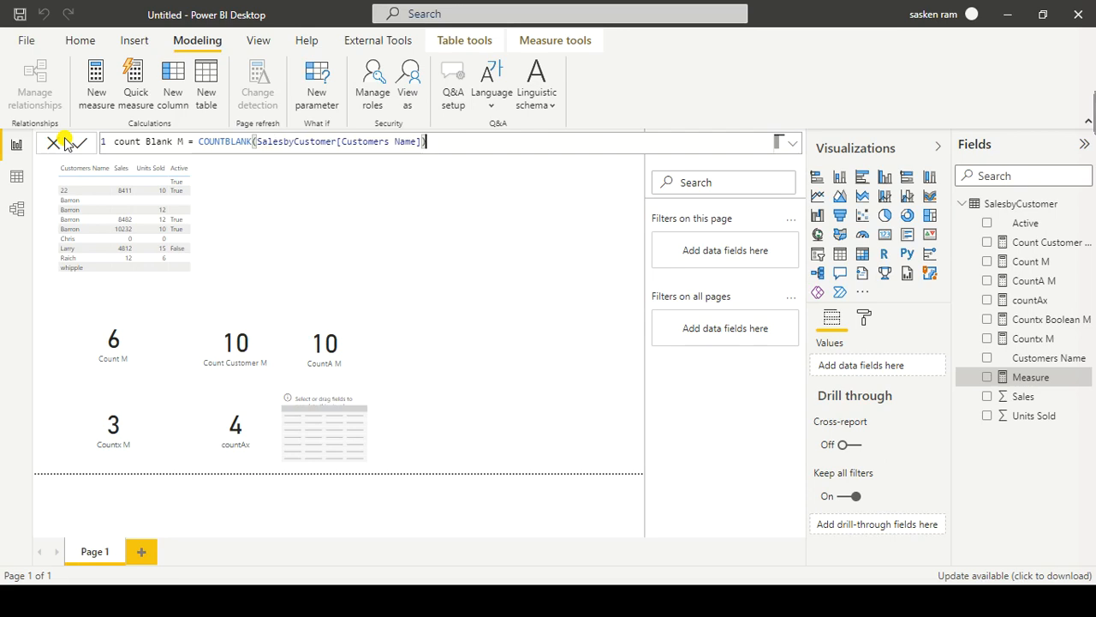
Step: Copy the complete count Blank M formula and commit the measure
key(ctrl+a)
key(ctrl+c)
key(alt+Tab)
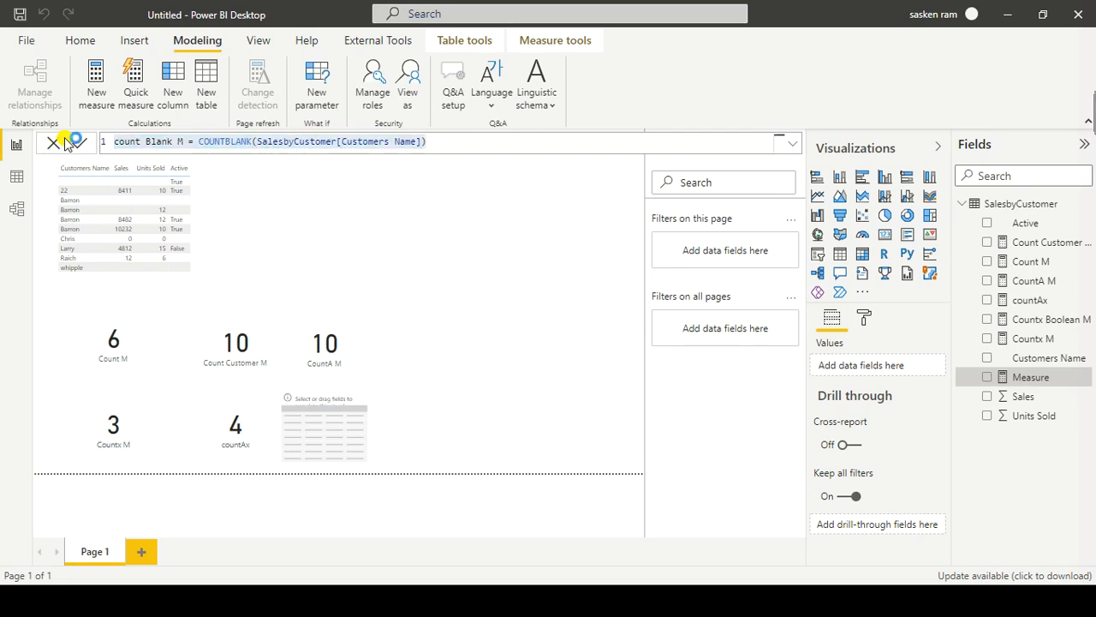
click(67, 142)
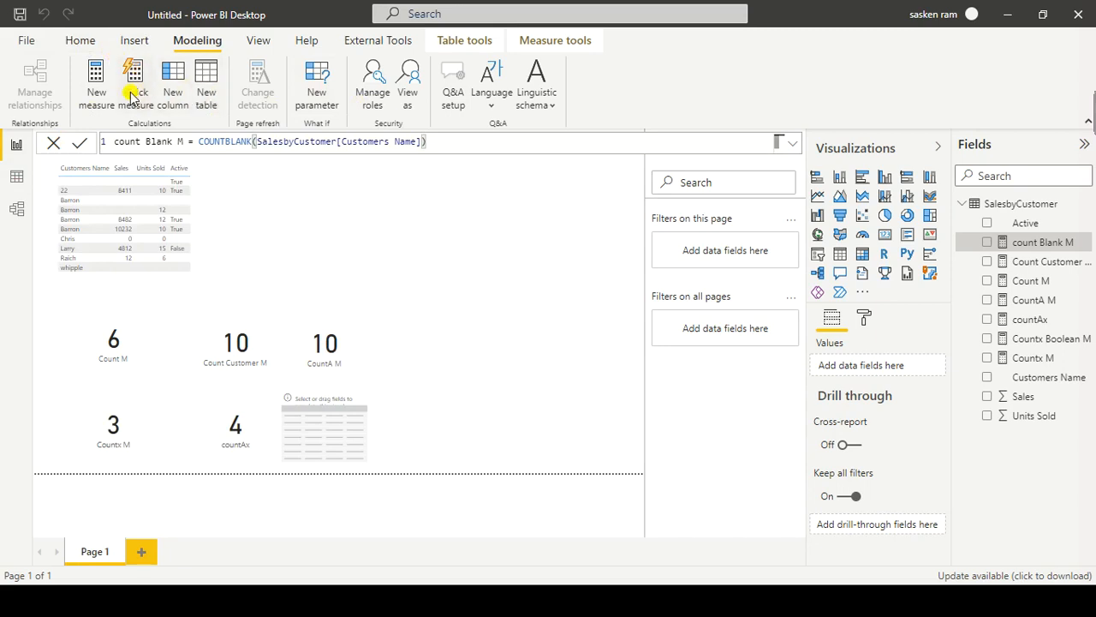
Step: Create another measure from the copied count Blank M formula and name it count rows M
click(338, 188)
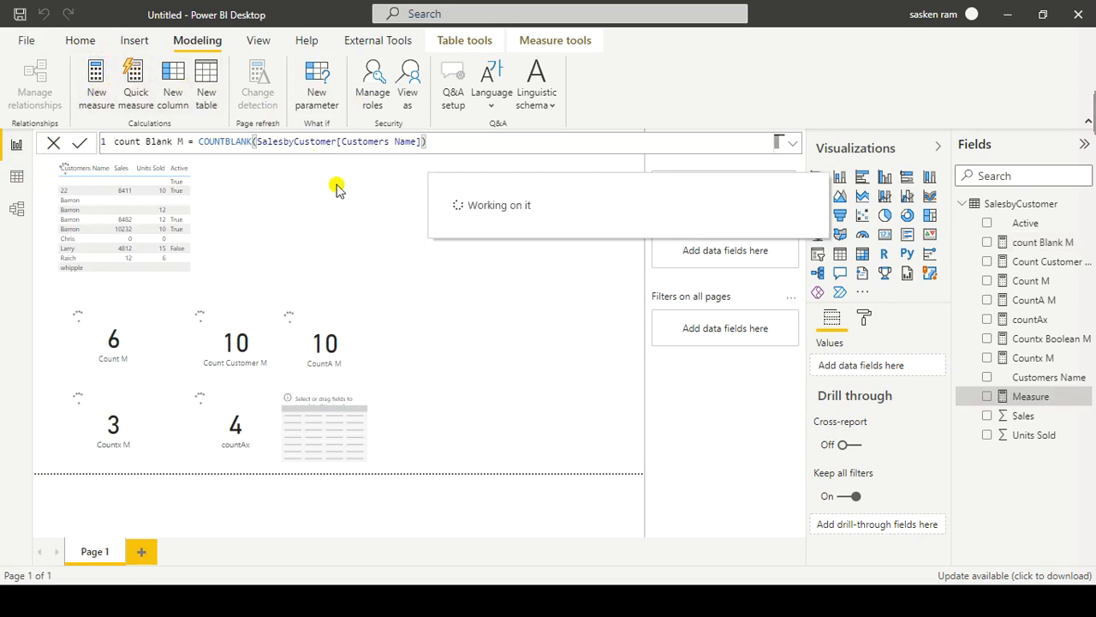
key(ctrl+v)
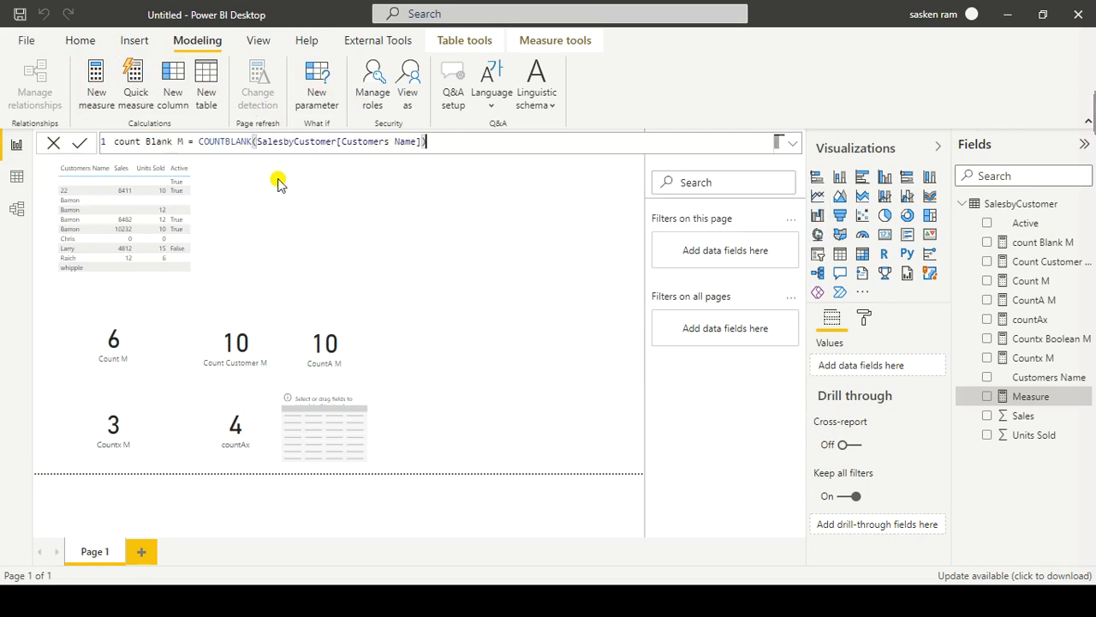
click(167, 142)
text(rows)
key(BackSpace)
key(BackSpace)
key(BackSpace)
key(BackSpace)
key(BackSpace)
key(BackSpace)
key(BackSpace)
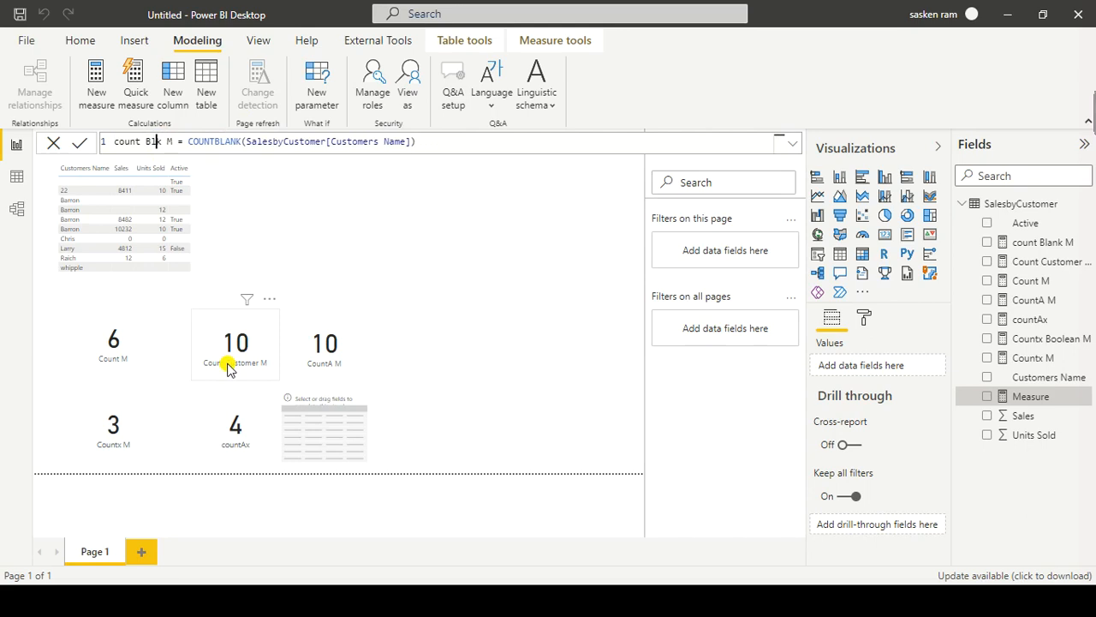
text(rows)
key(Delete)
key(Delete)
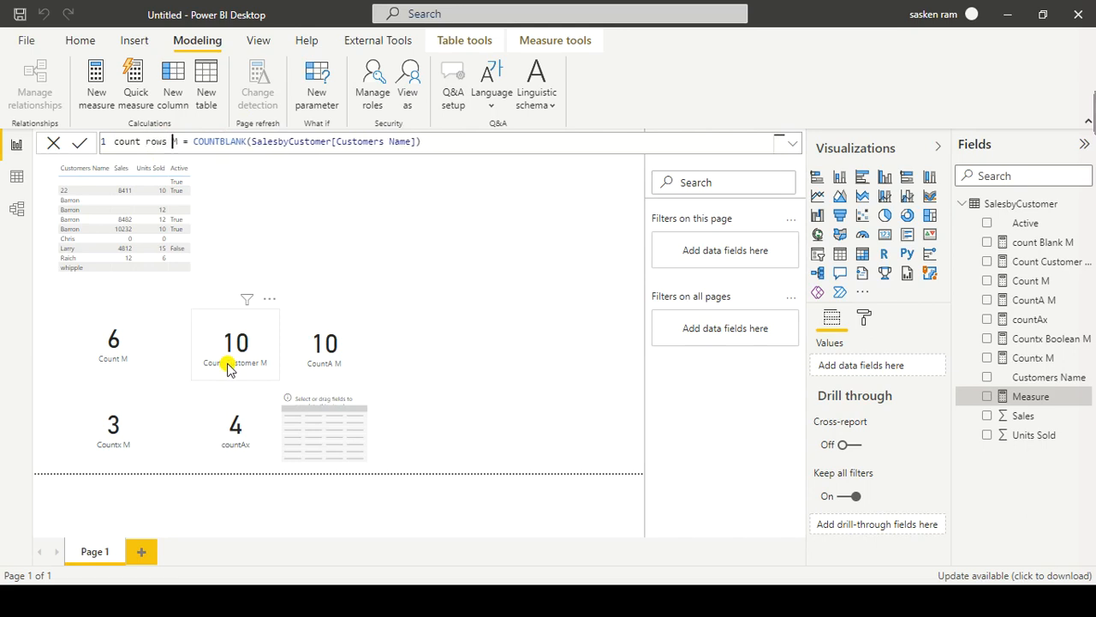
Step: Change the count rows M formula to COUNTROWS(SalesbyCustomer) without the Customers Name column and commit the measure
key(ctrl+Right)
key(ctrl+shift+Right)
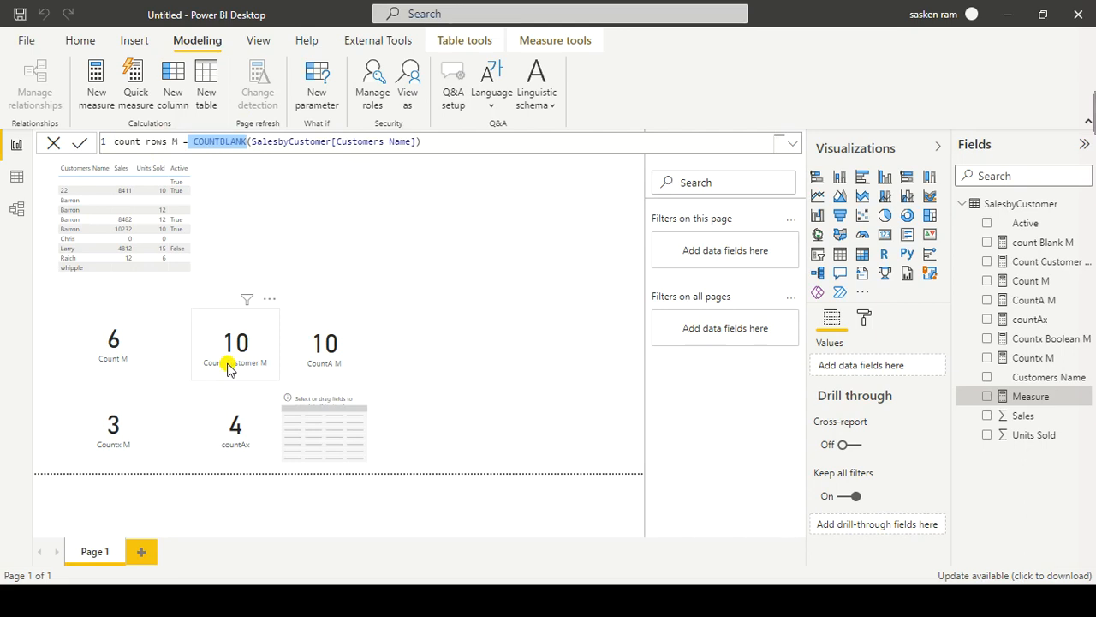
text(countrows)
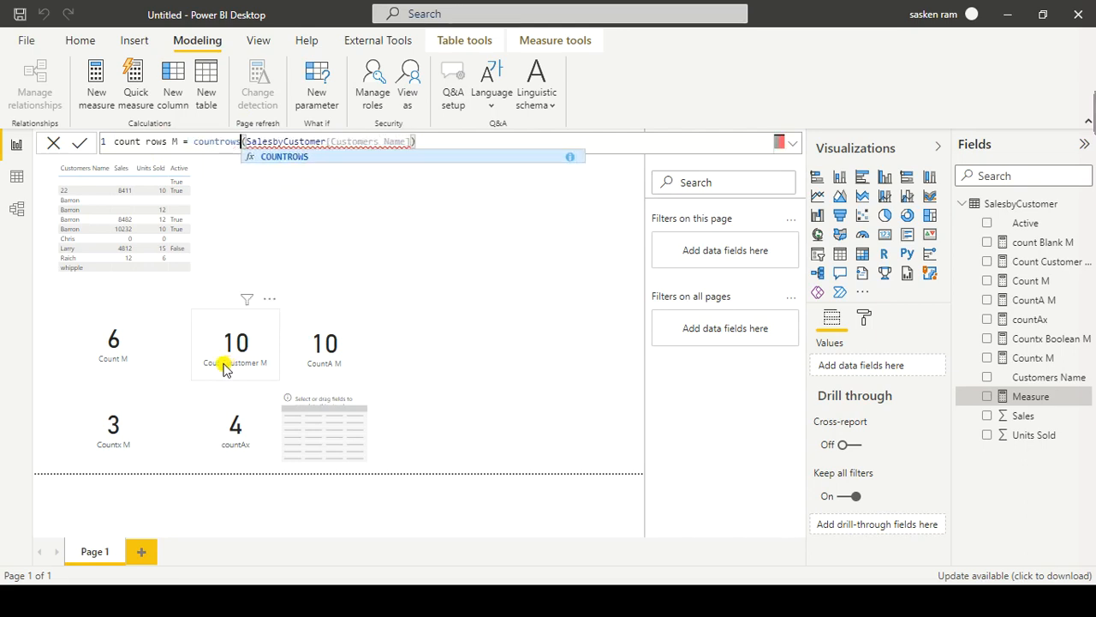
key(Tab)
key(ctrl+Right)
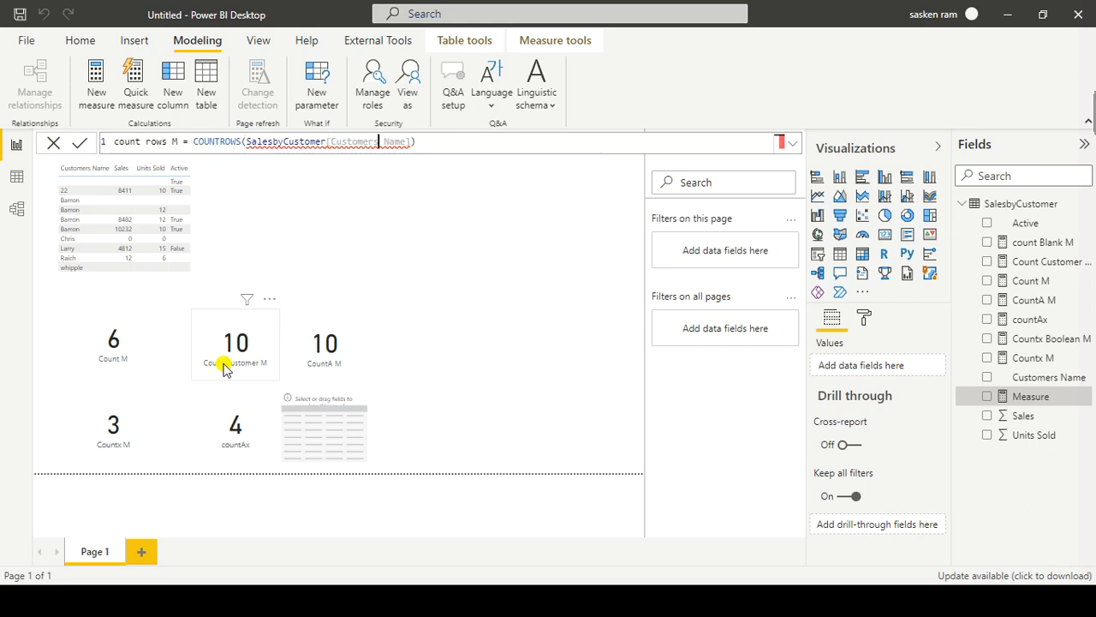
key(Right)
key(ctrl+shift+Right)
key(ctrl+shift+Right)
key(BackSpace)
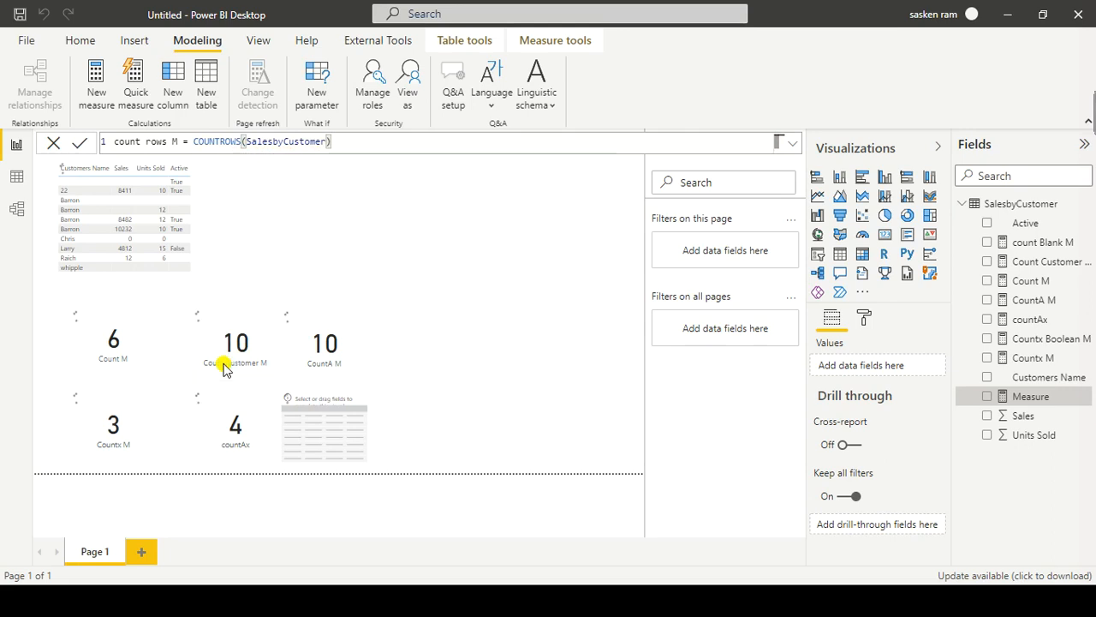
key(Return)
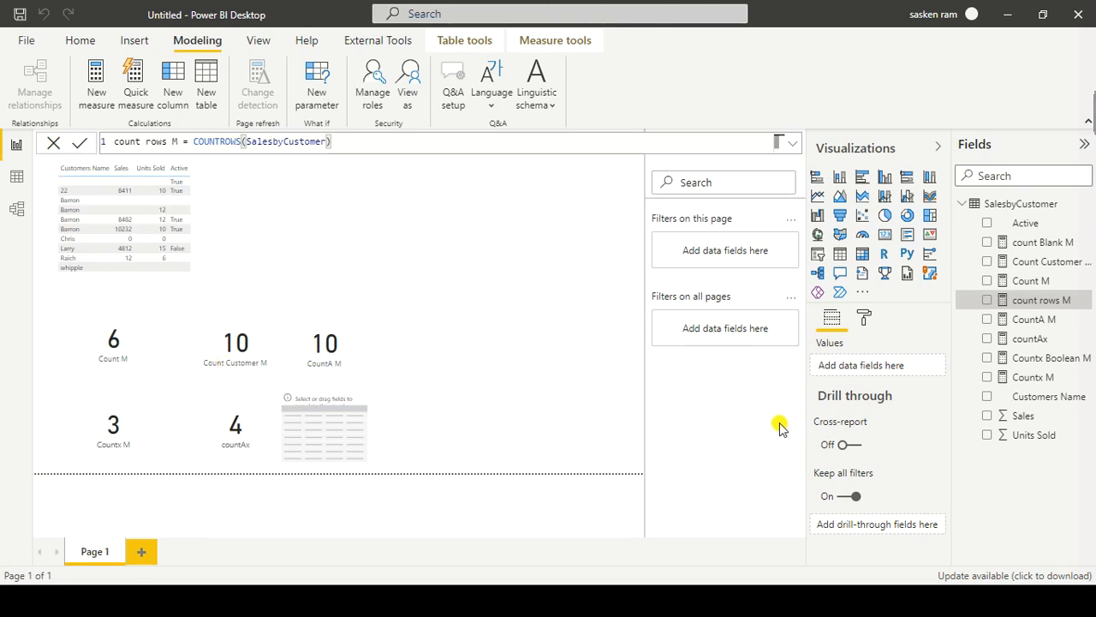
Step: Show the count rows M measure in the empty table visual beside the countAx card
drag(802, 360, 333, 439)
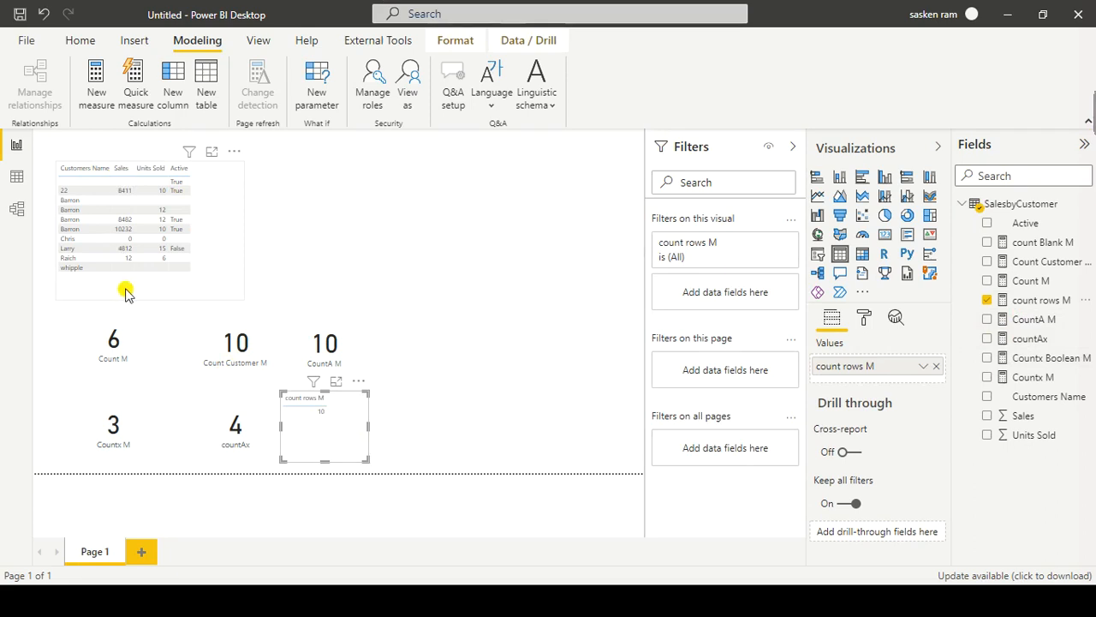
Step: Add a card showing the count Blank M measure to the right of the count rows M table and shrink it to a compact size
click(545, 349)
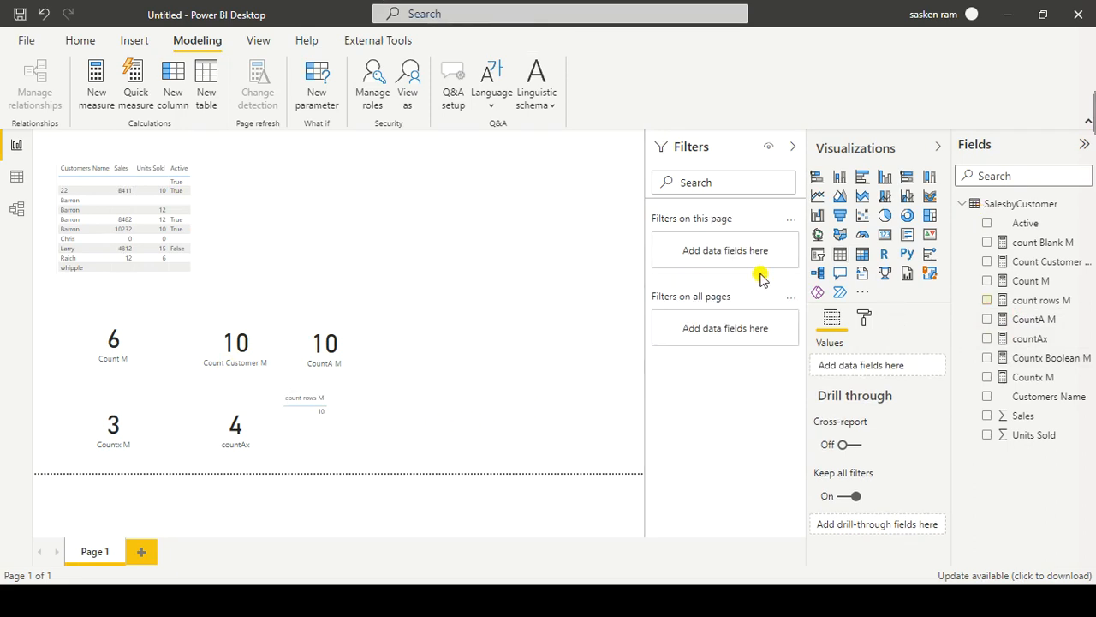
click(885, 238)
drag(448, 245, 500, 466)
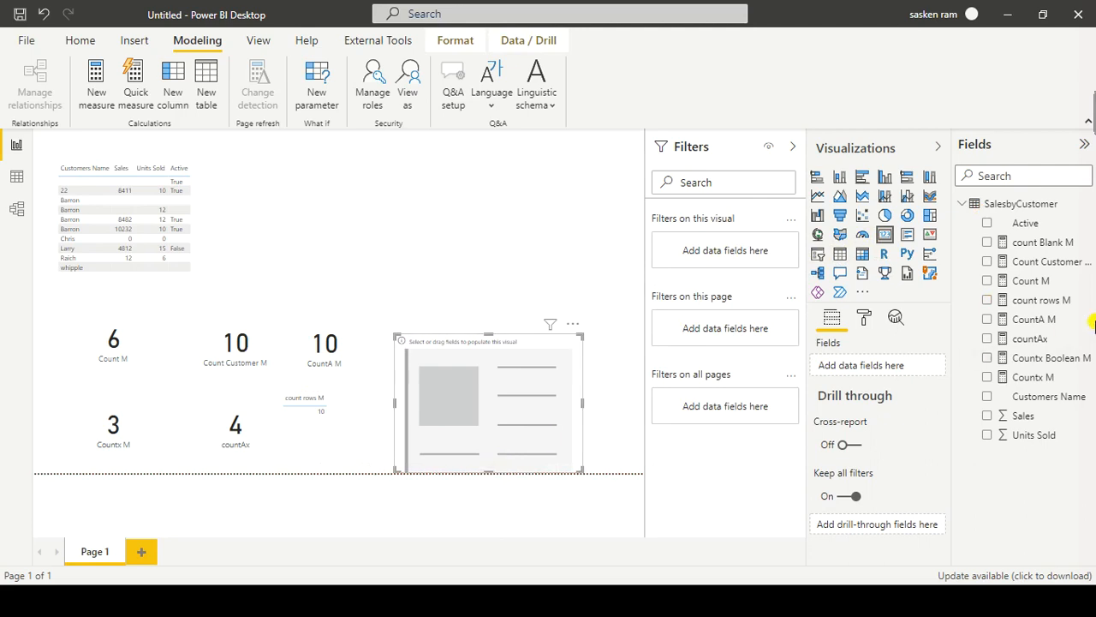
drag(1038, 244, 497, 376)
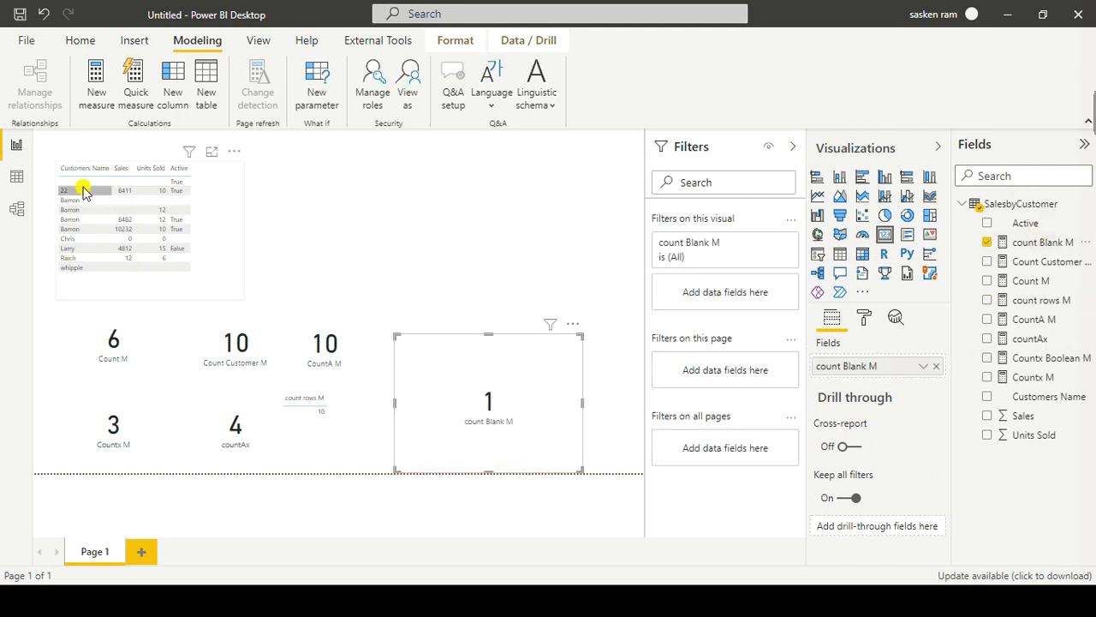
drag(487, 335, 465, 407)
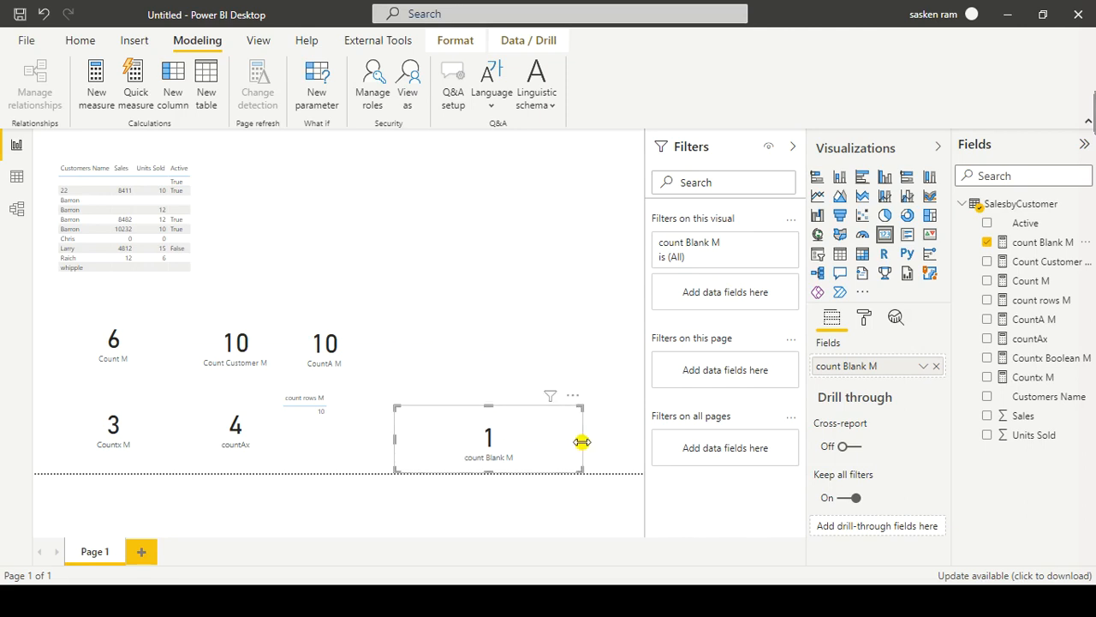
drag(582, 440, 481, 426)
Step: Switch to PowerPoint to check the count functions overview slide, and return to Power BI Desktop
key(alt+Tab)
key(Tab)
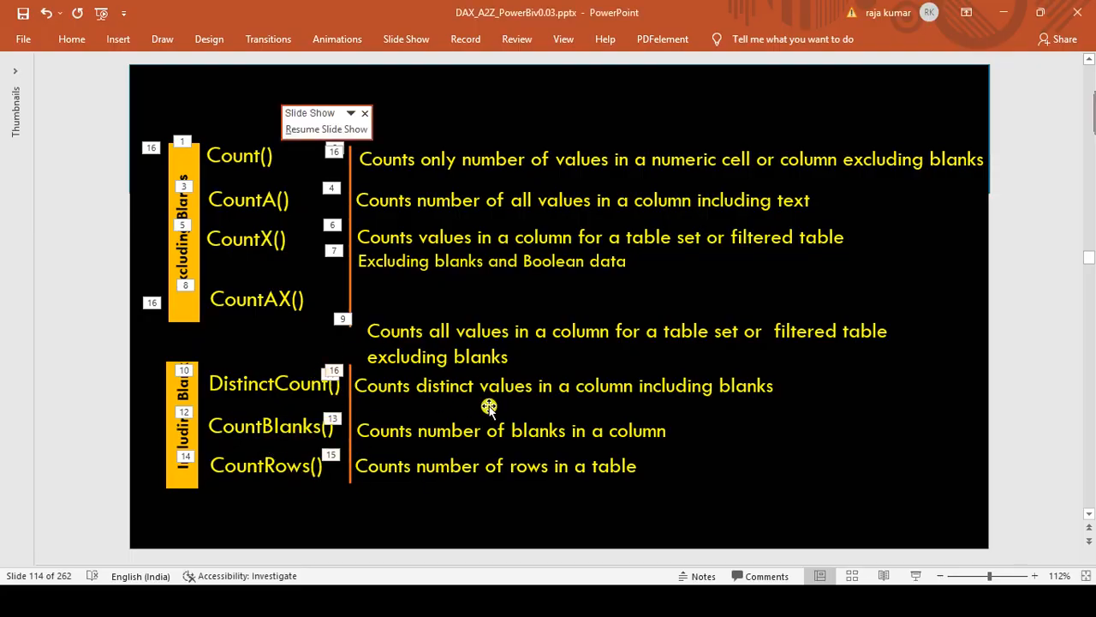
key(alt+Tab)
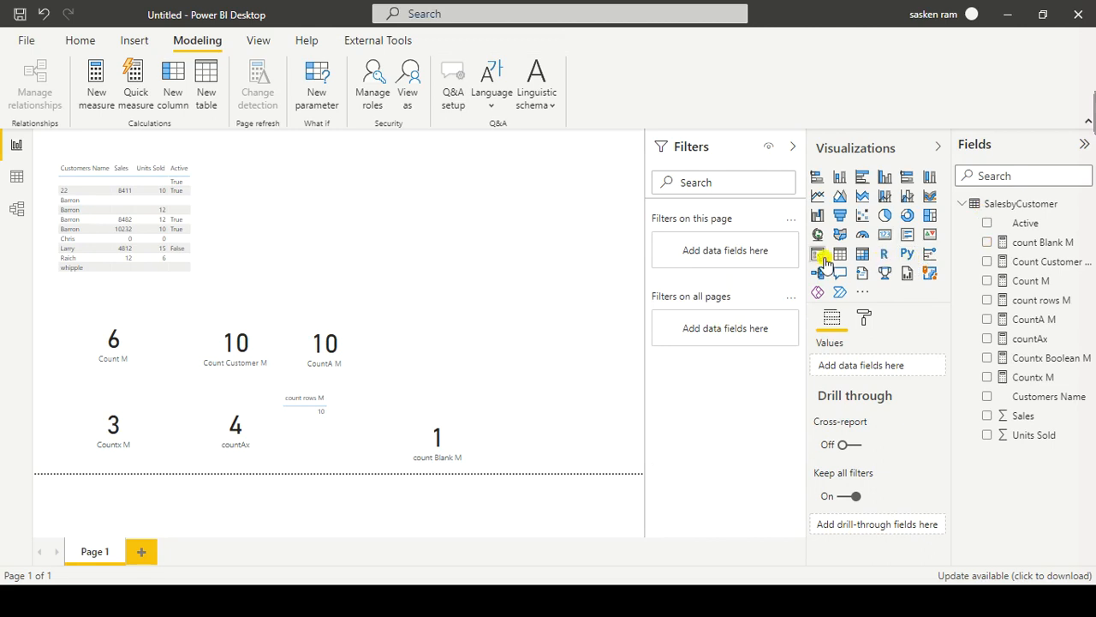
Step: Insert an empty card visual and place it above the count Blank M card
click(884, 238)
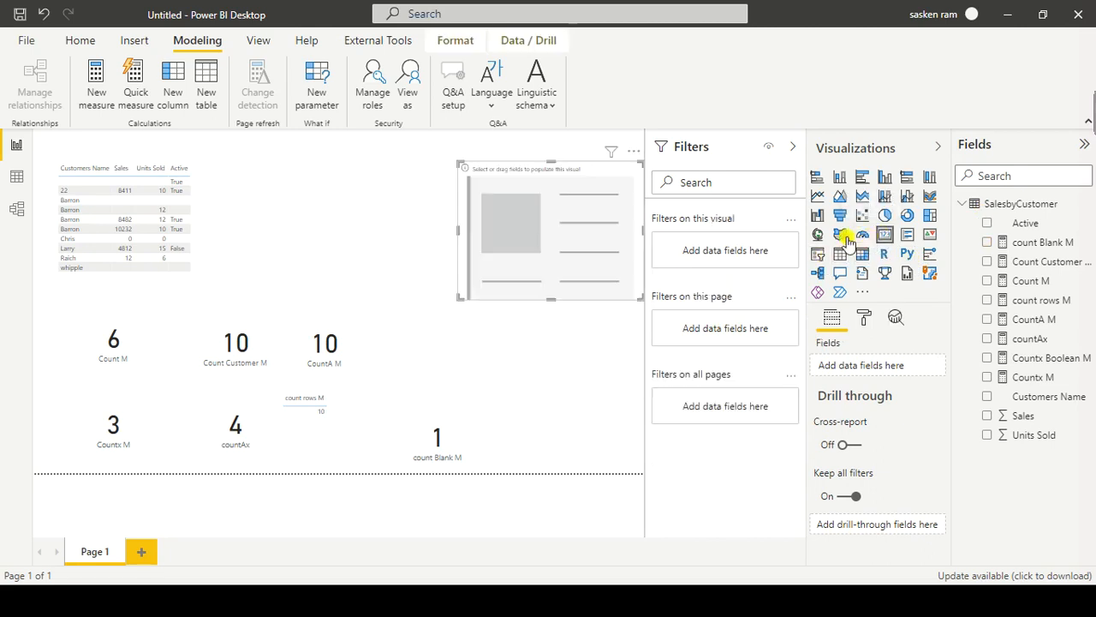
drag(521, 286, 502, 339)
click(541, 218)
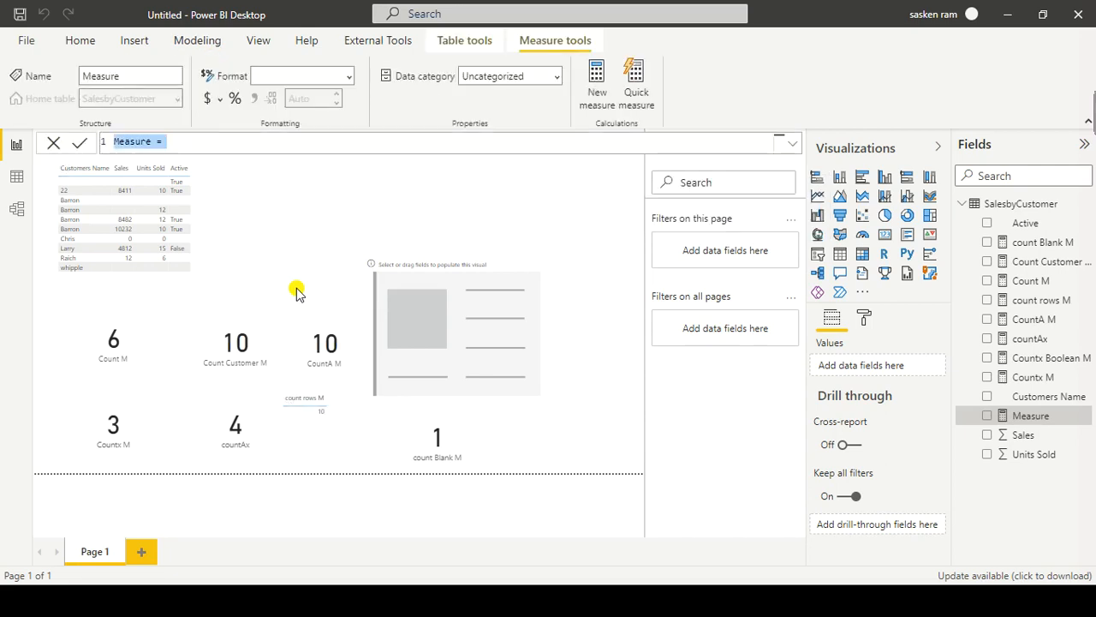
Step: Name the new measure distinct cnt Measure
key(Home)
text(disint)
key(BackSpace)
key(BackSpace)
key(BackSpace)
text(tinct cr)
key(BackSpace)
text(nt )
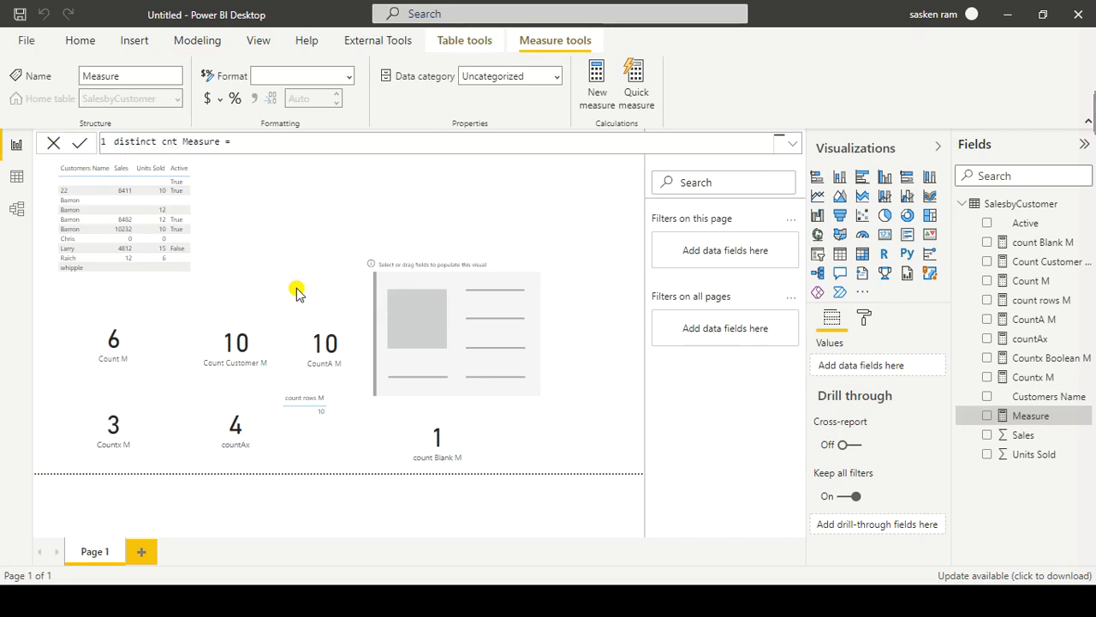
Step: Define the distinct cnt Measure formula as DISTINCTCOUNT(SalesbyCustomer[Active])
text(dinst)
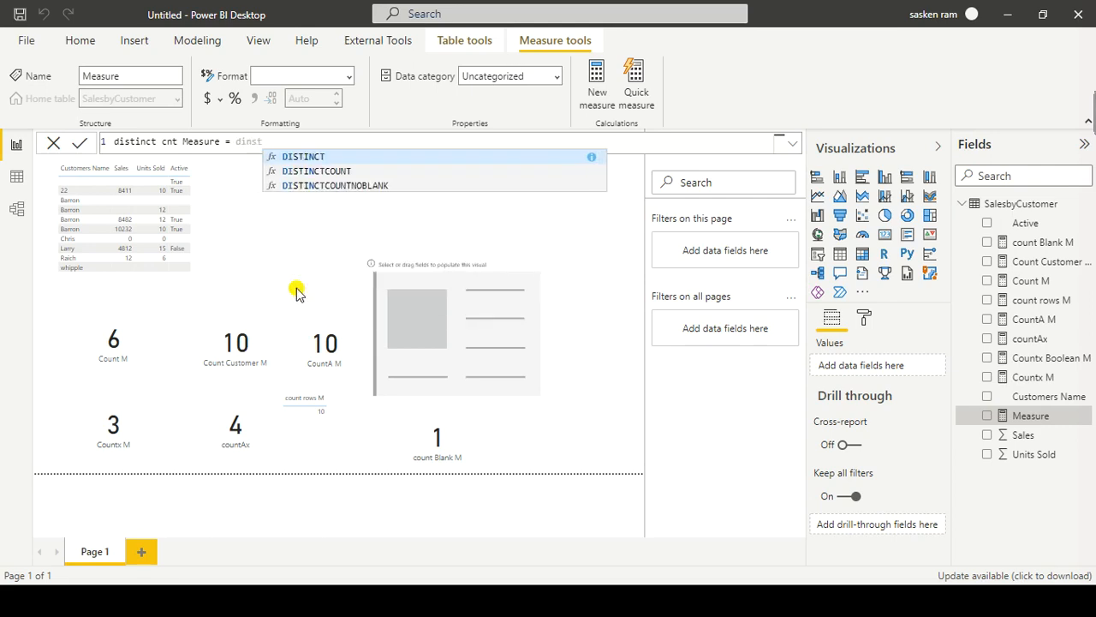
key(Down)
key(Tab)
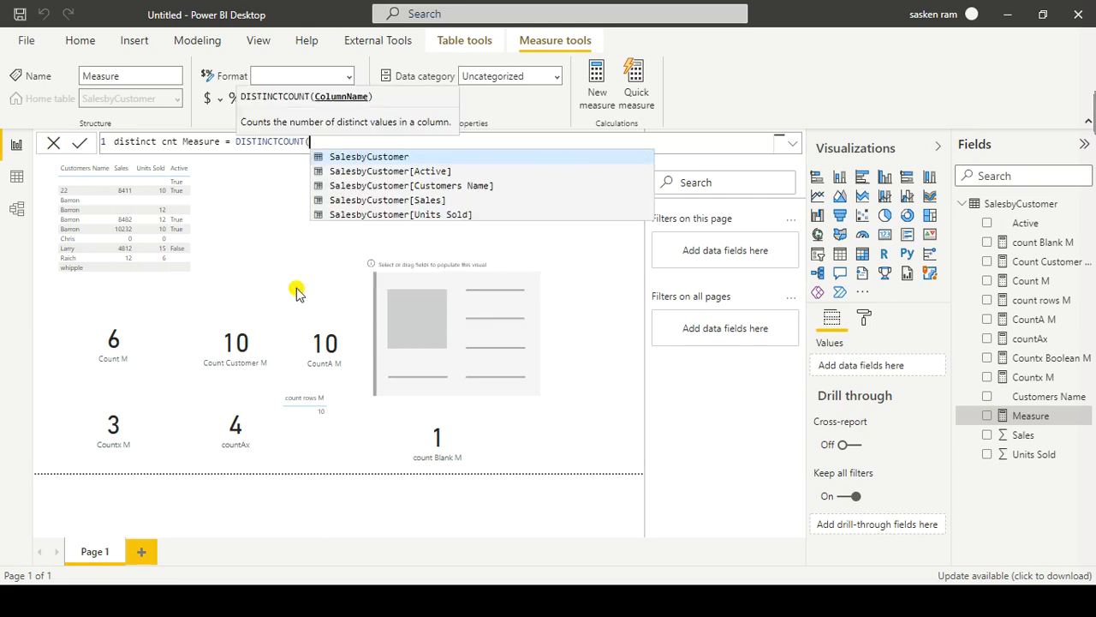
key(Down)
key(Down)
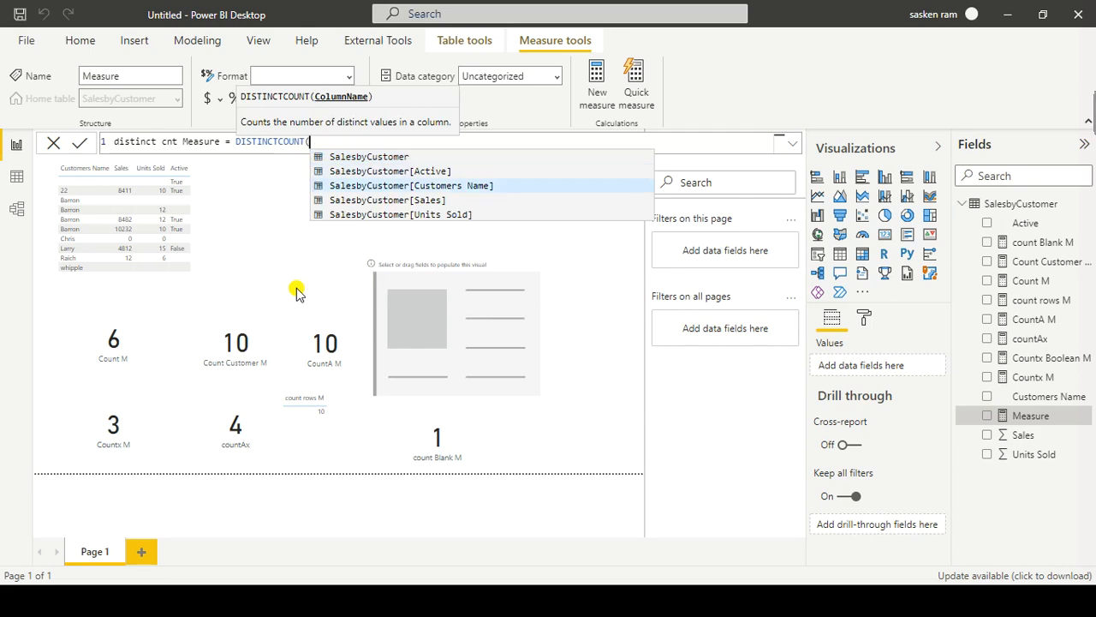
key(Down)
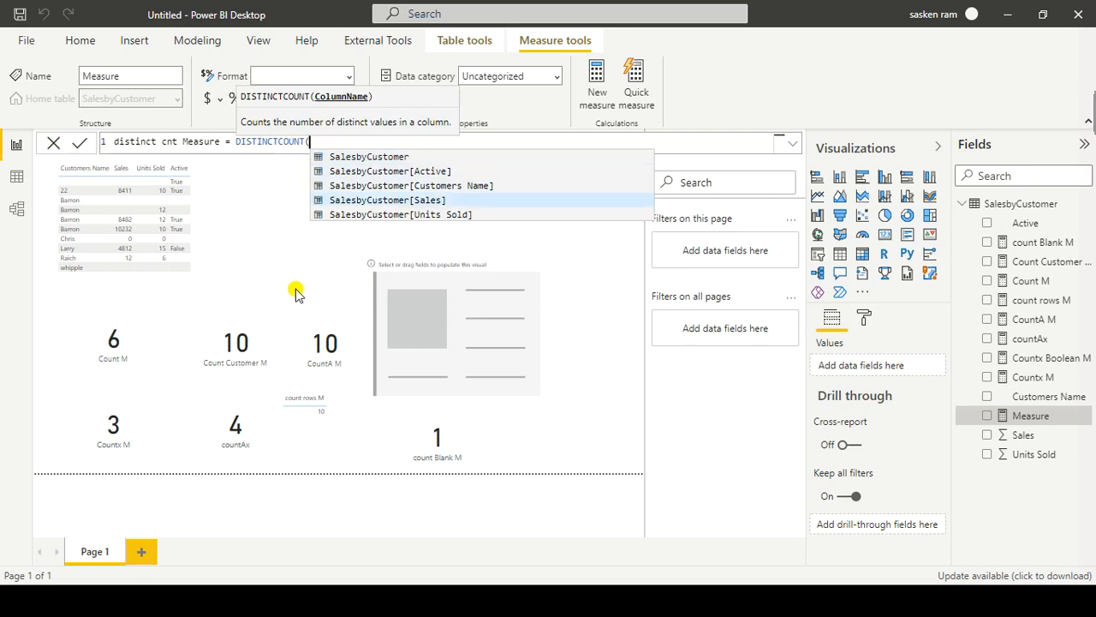
key(Up)
key(Up)
key(Tab)
text())
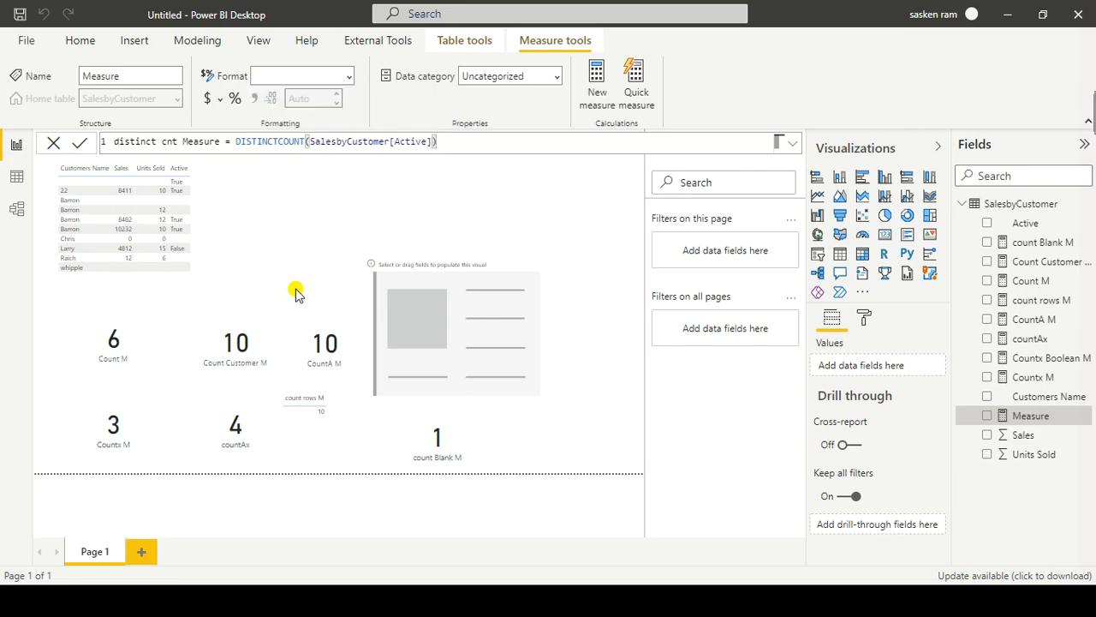
Step: Replace the Active column in the DISTINCTCOUNT formula with SalesbyCustomer[Customers Name] and commit the measure
key(Left)
key(BackSpace)
key(BackSpace)
key(BackSpace)
key(BackSpace)
key(BackSpace)
key(BackSpace)
key(BackSpace)
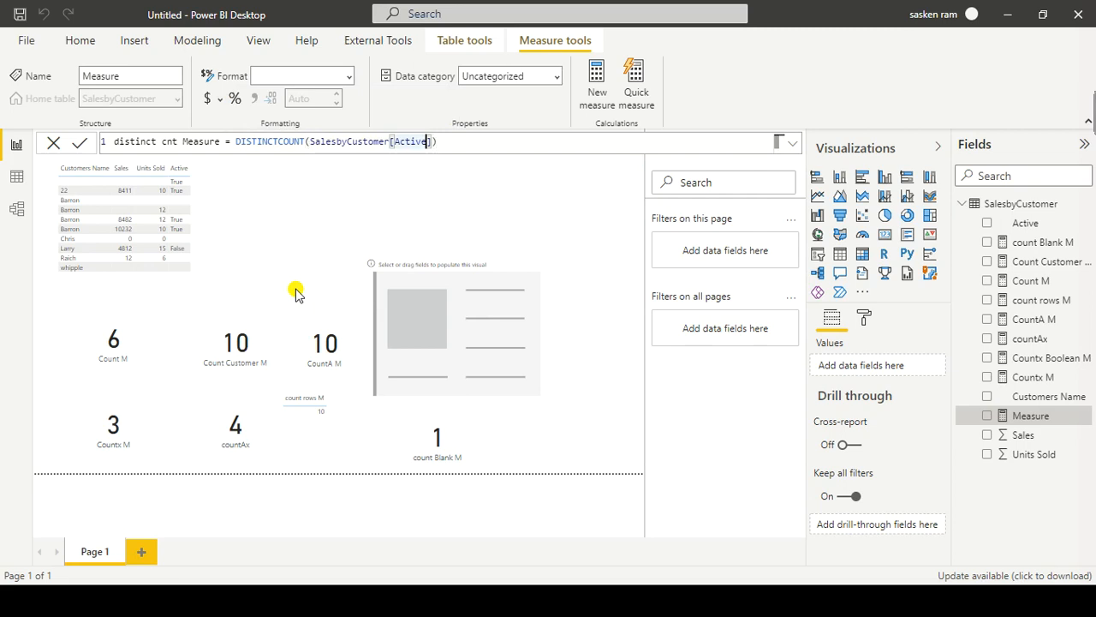
text(c)
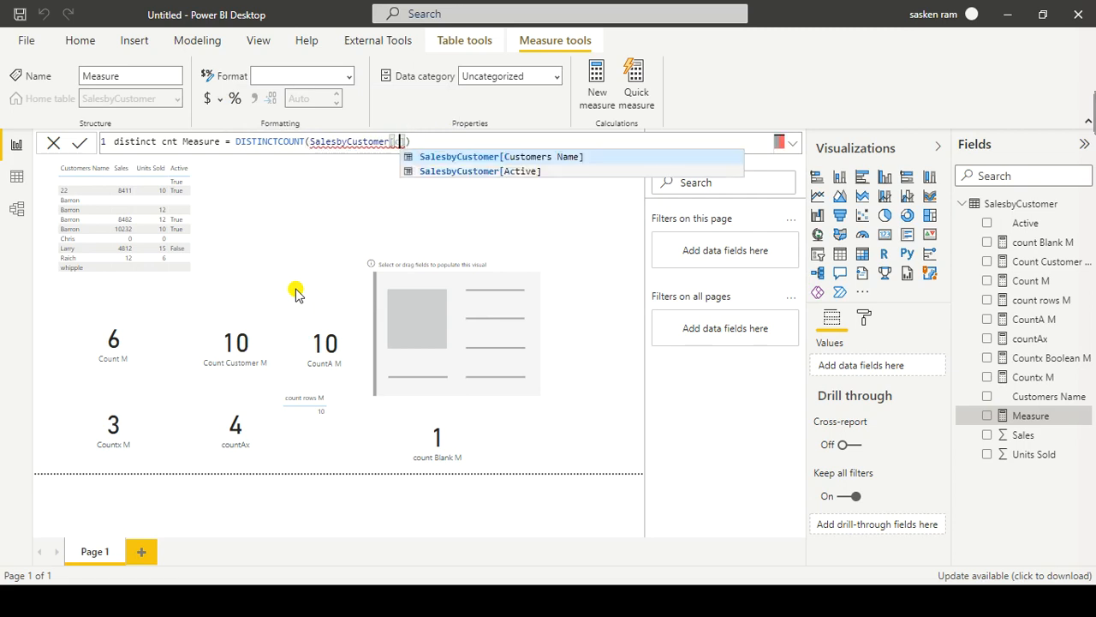
key(Tab)
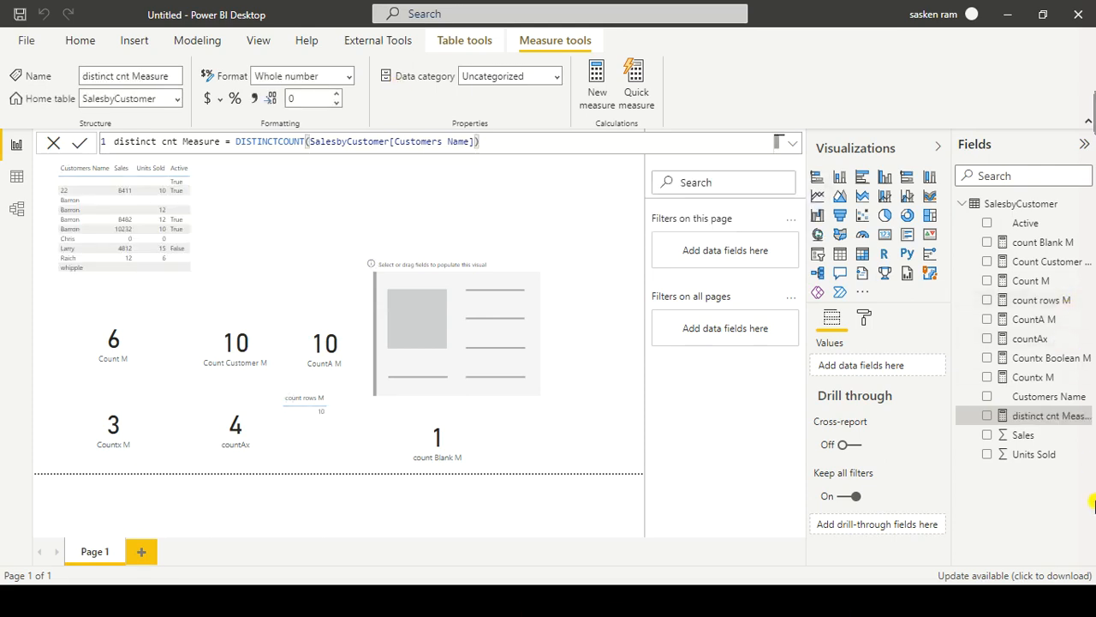
Step: Show distinct cnt Measure in the empty card and shrink the card to fit above the count Blank M card
drag(1040, 416, 461, 333)
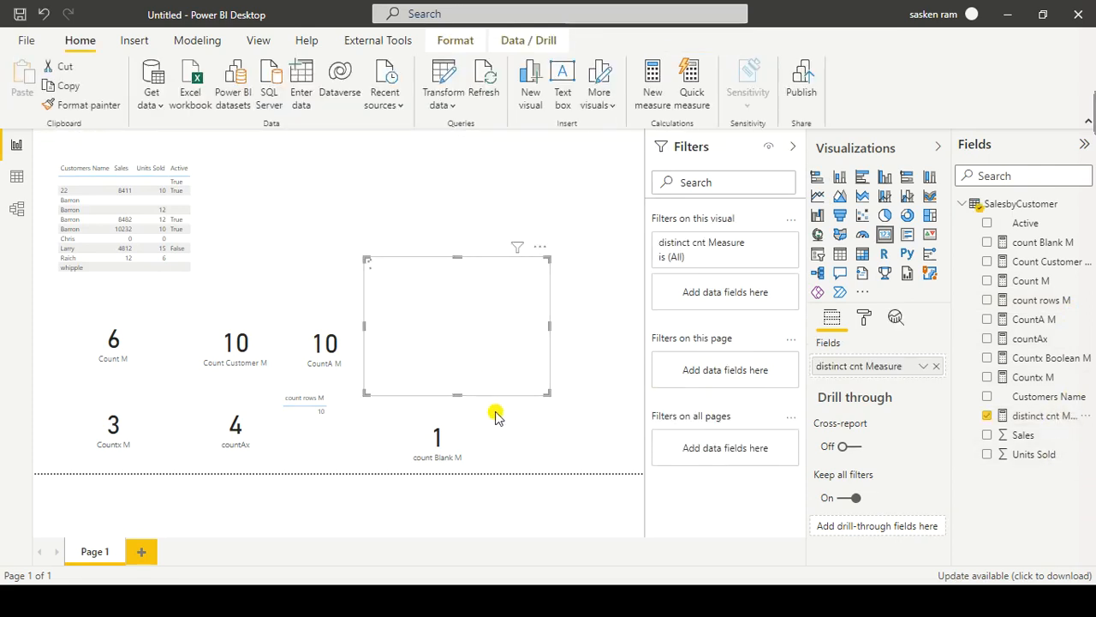
drag(549, 393, 500, 370)
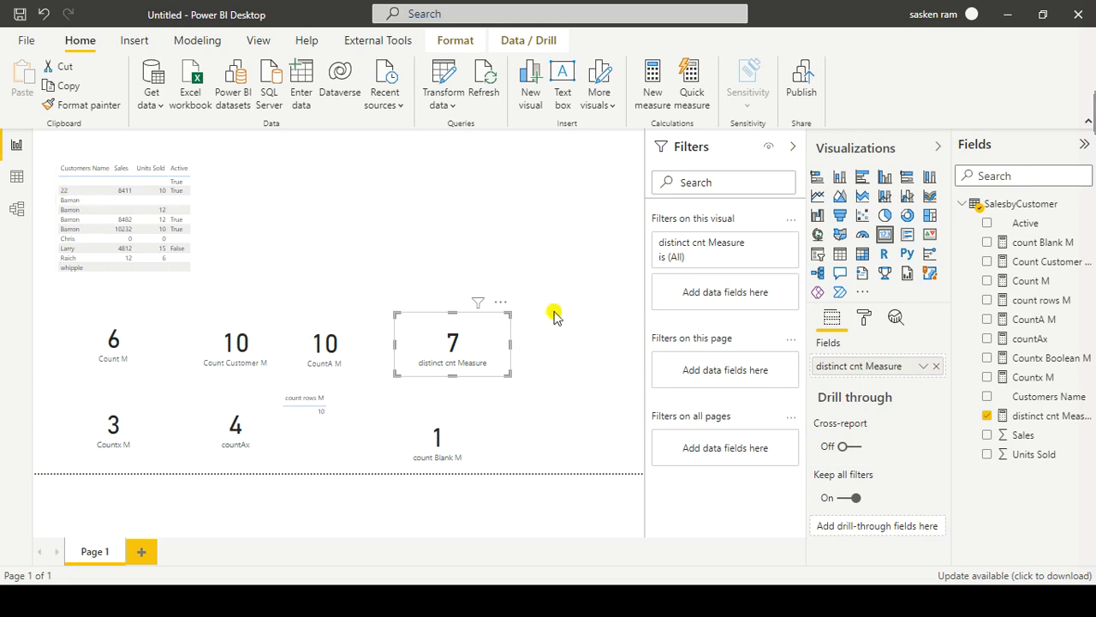
Step: Review the count functions slide in PowerPoint, then compare the Count M, Count Customer M and CountA M cards and formulas in Power BI Desktop
key(alt+Tab)
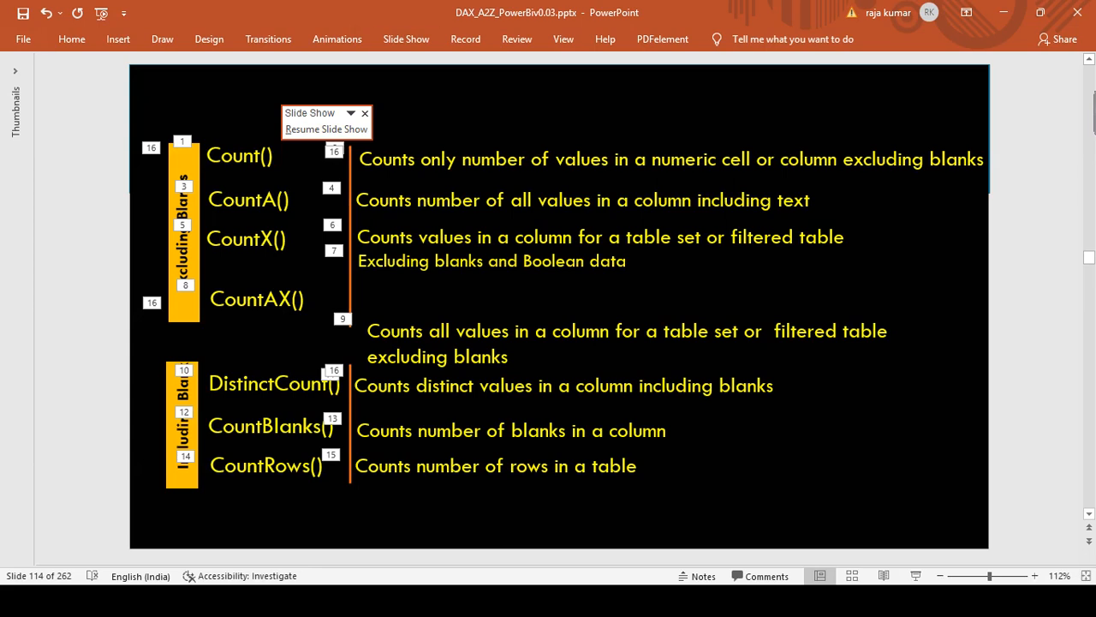
key(alt+Tab)
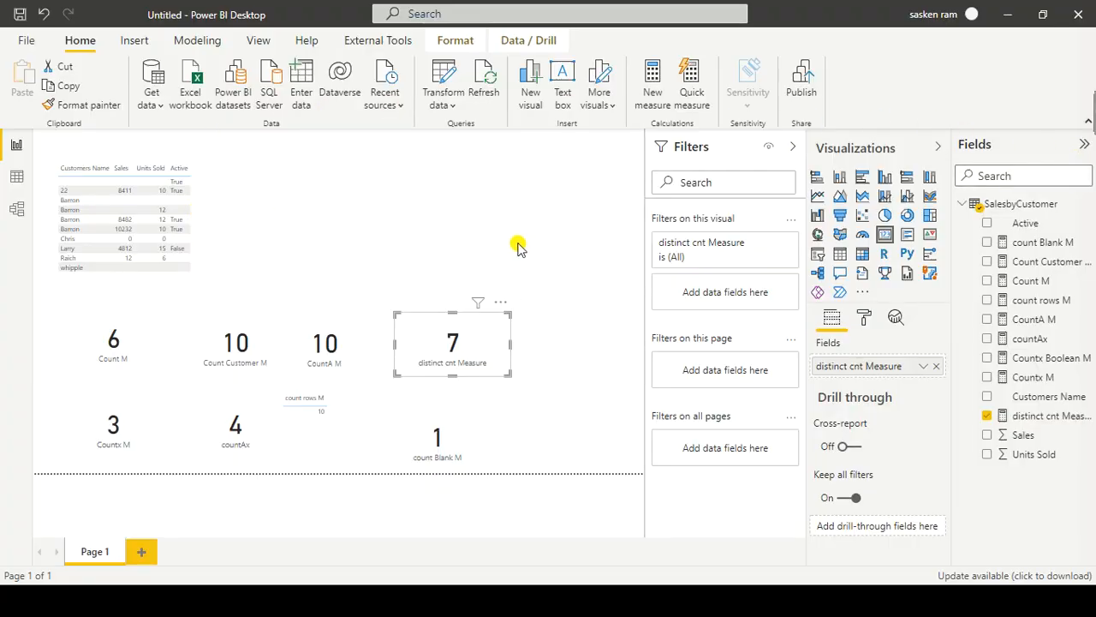
click(143, 346)
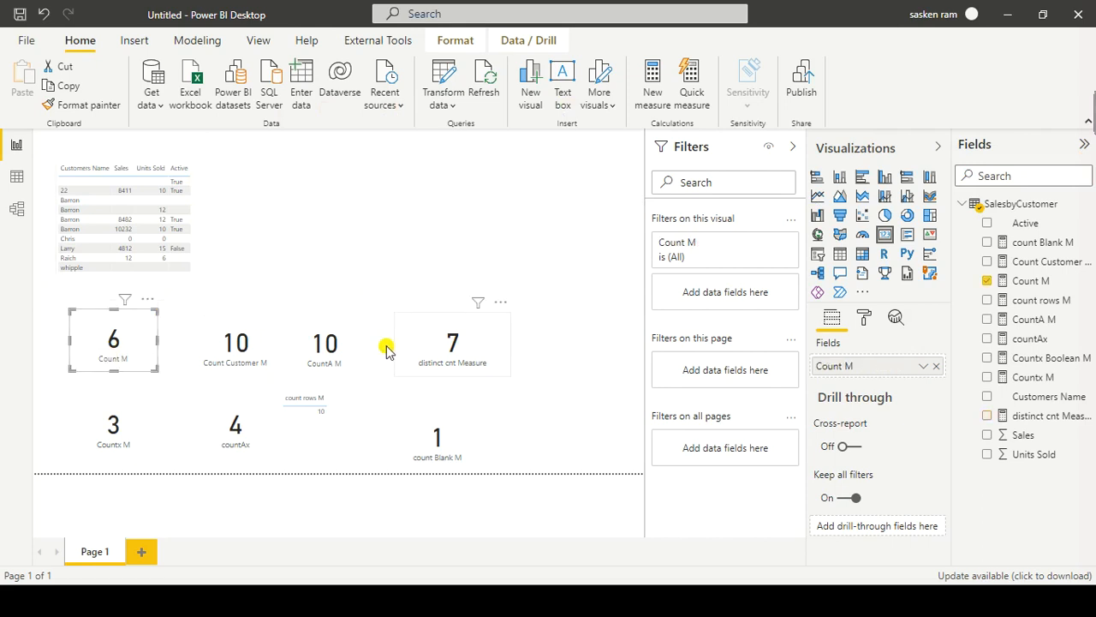
click(268, 341)
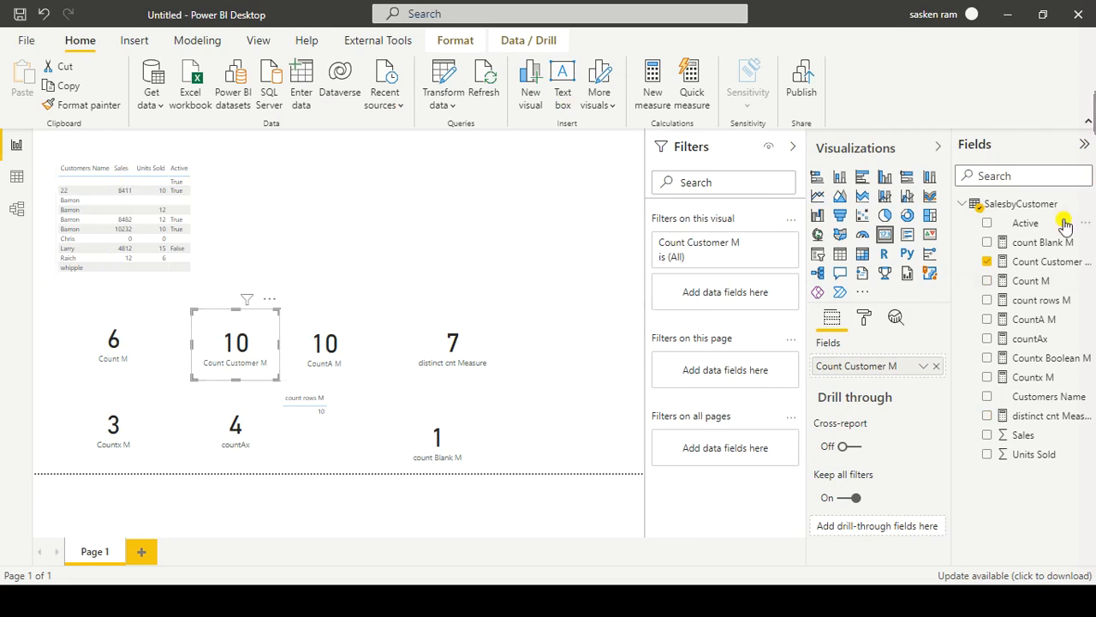
click(1028, 271)
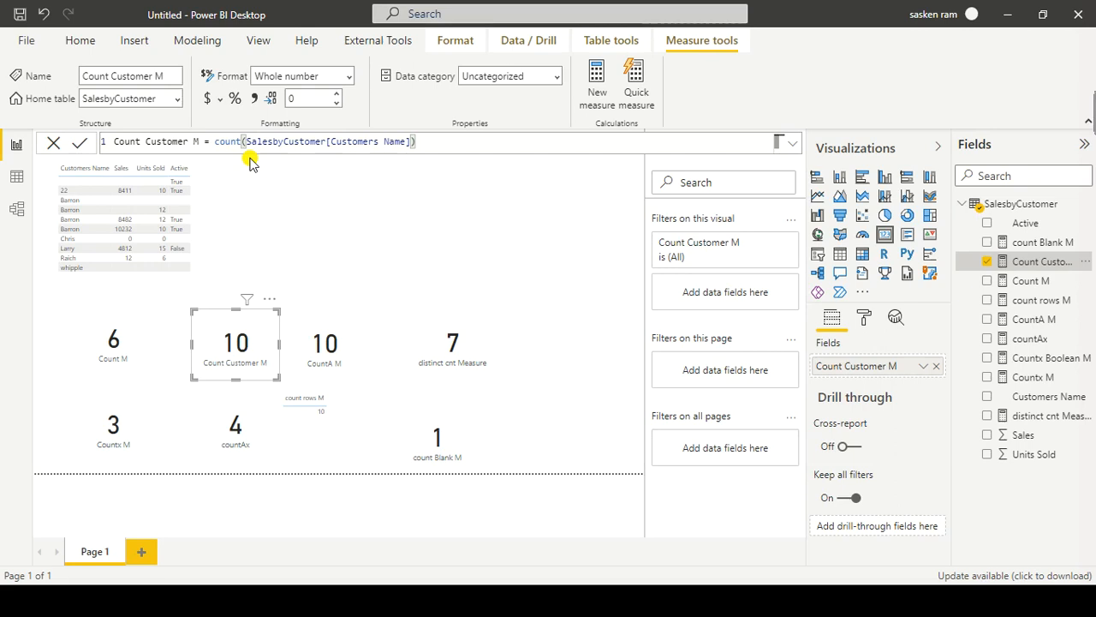
click(362, 354)
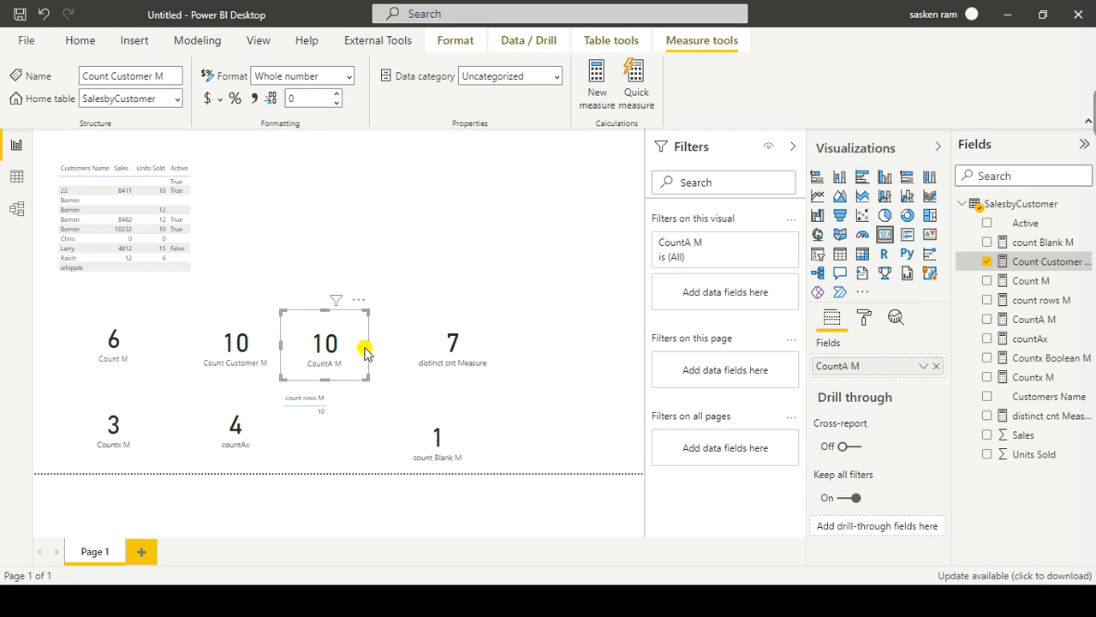
click(1027, 319)
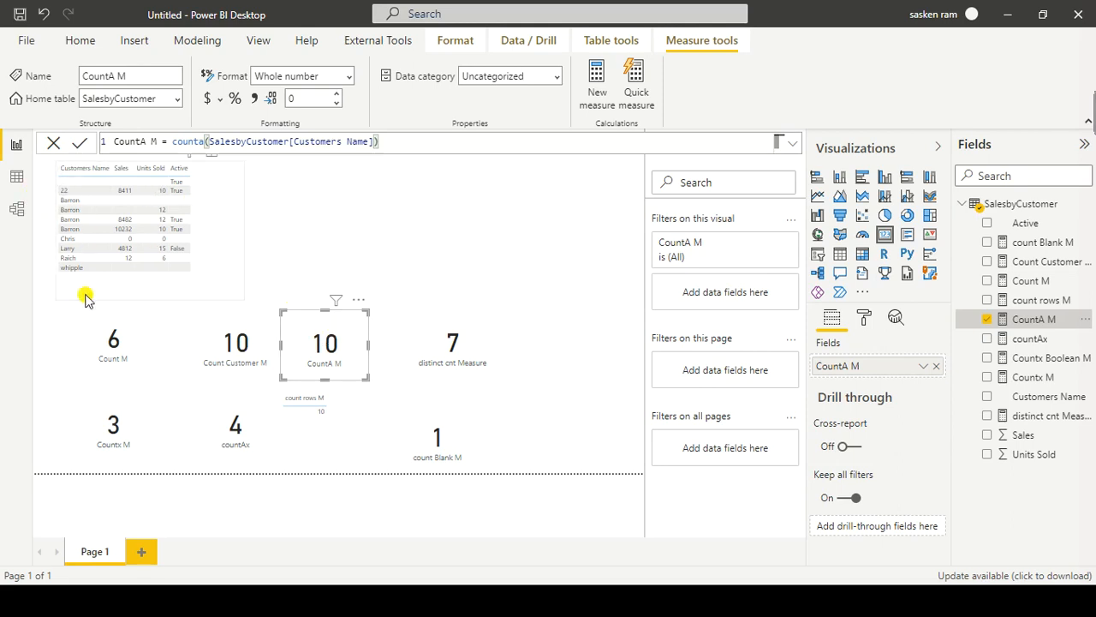
click(415, 244)
Step: Create a calculated column named Customers in the SalesbyCustomer table from the data view
click(17, 176)
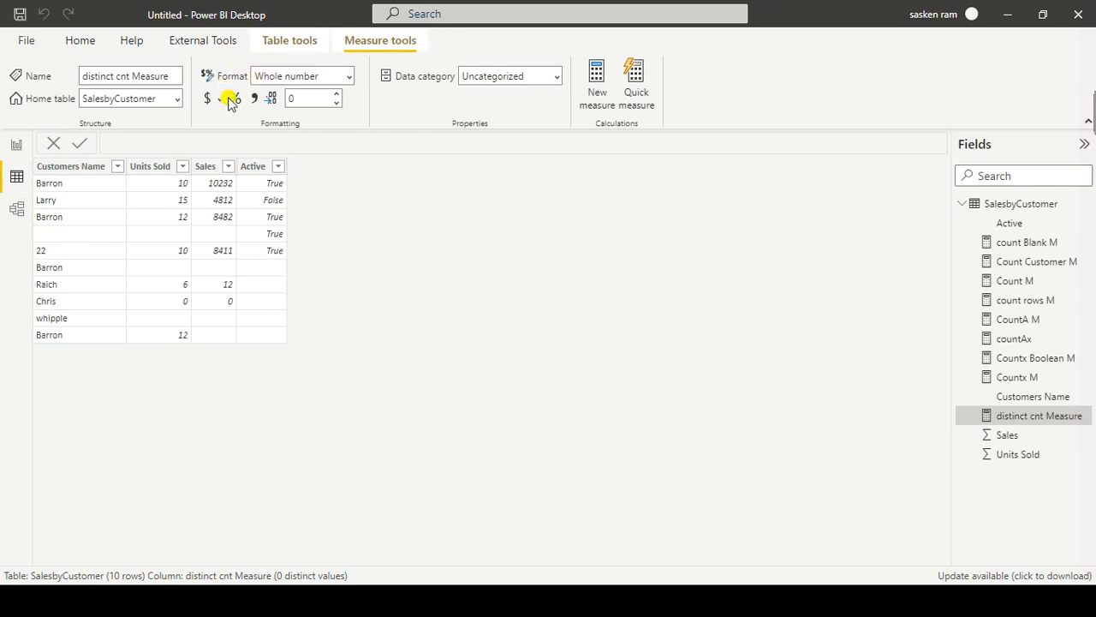
click(266, 43)
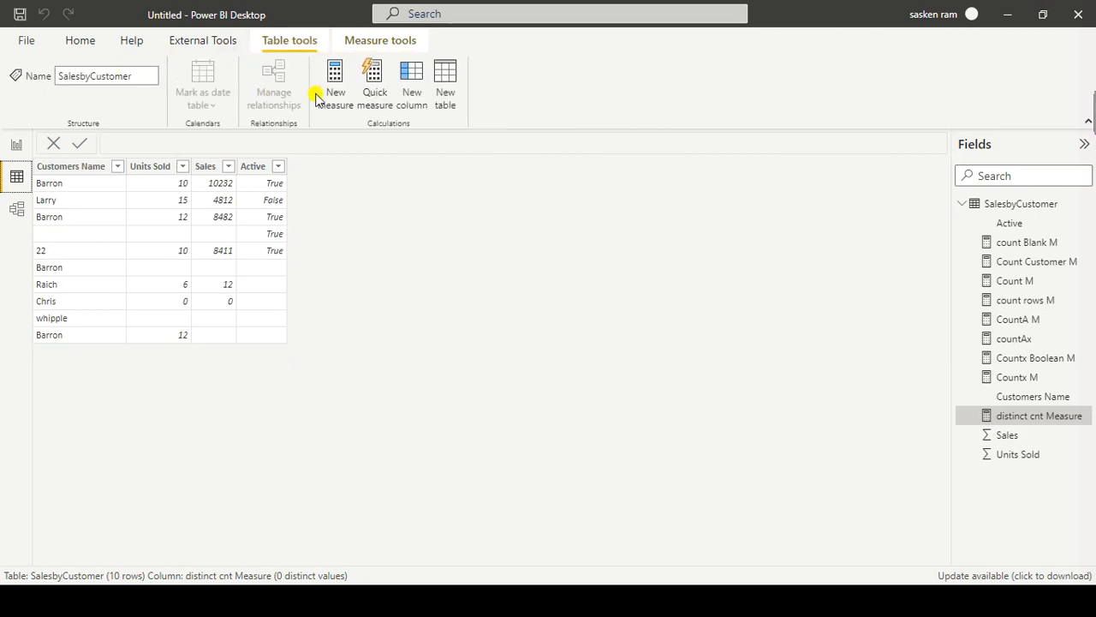
click(400, 104)
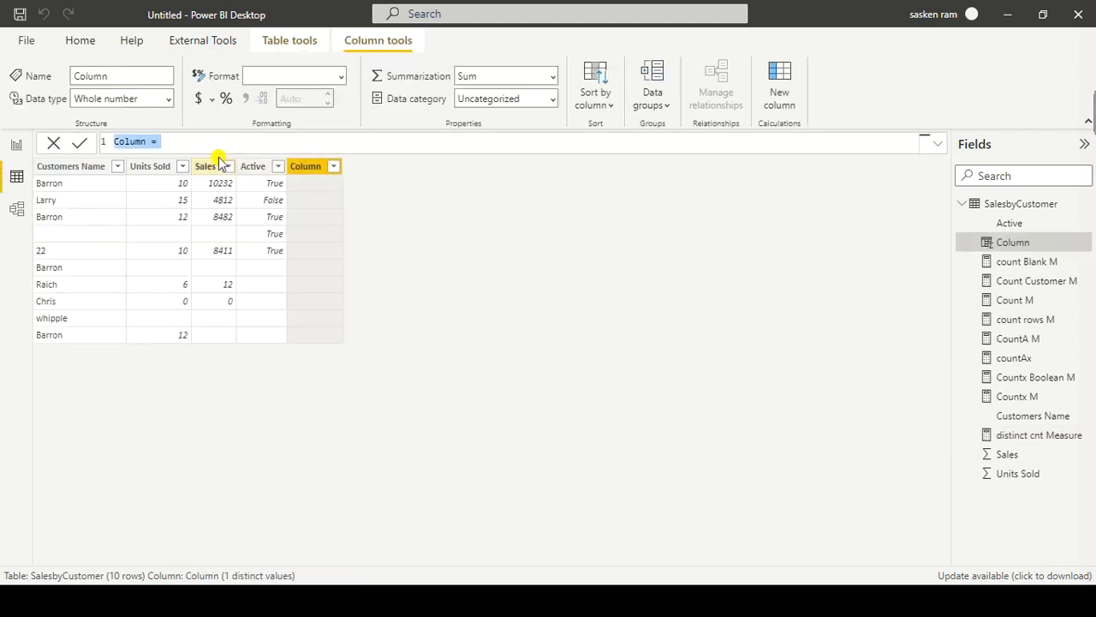
text(Customers)
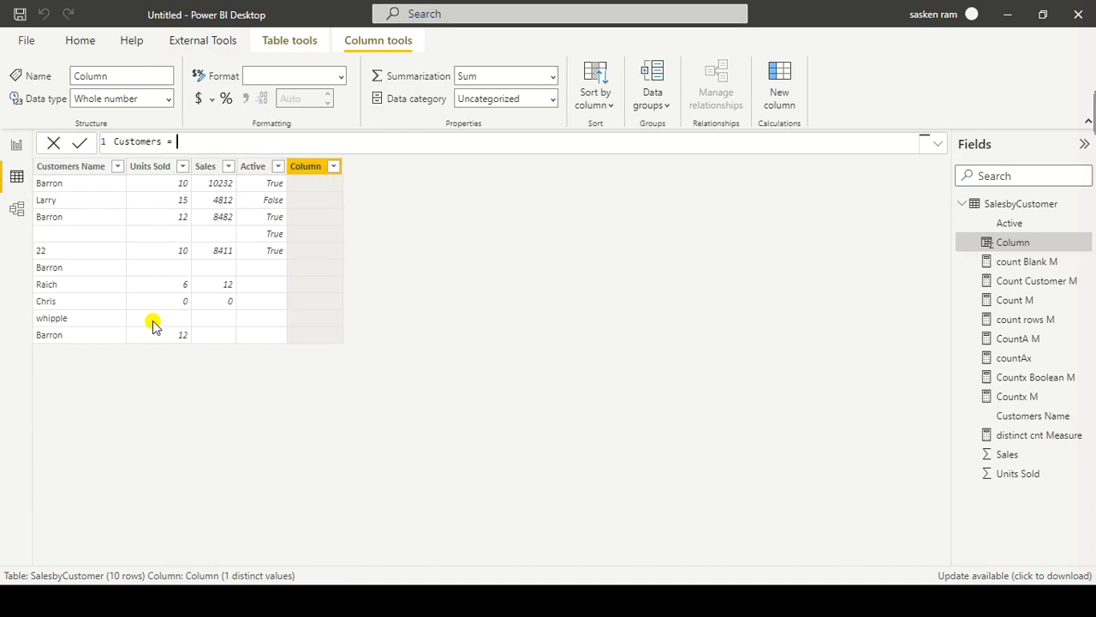
Step: Begin the Customers column formula with an IF that returns BLANK() when SalesbyCustomer[Customers Name] equals ""
text( = if ()
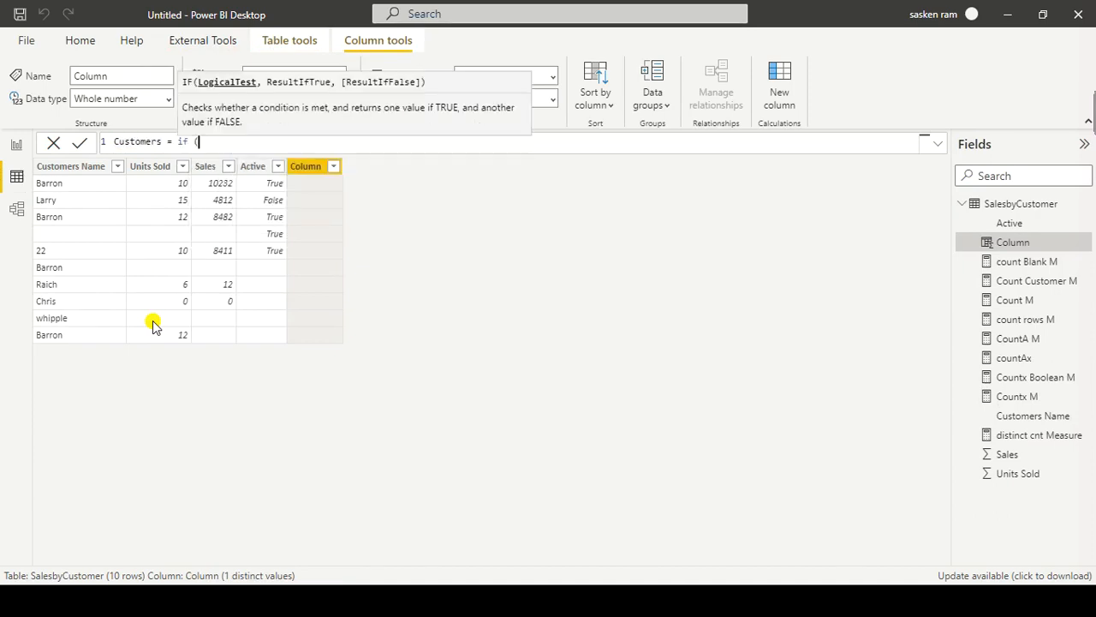
text(cust)
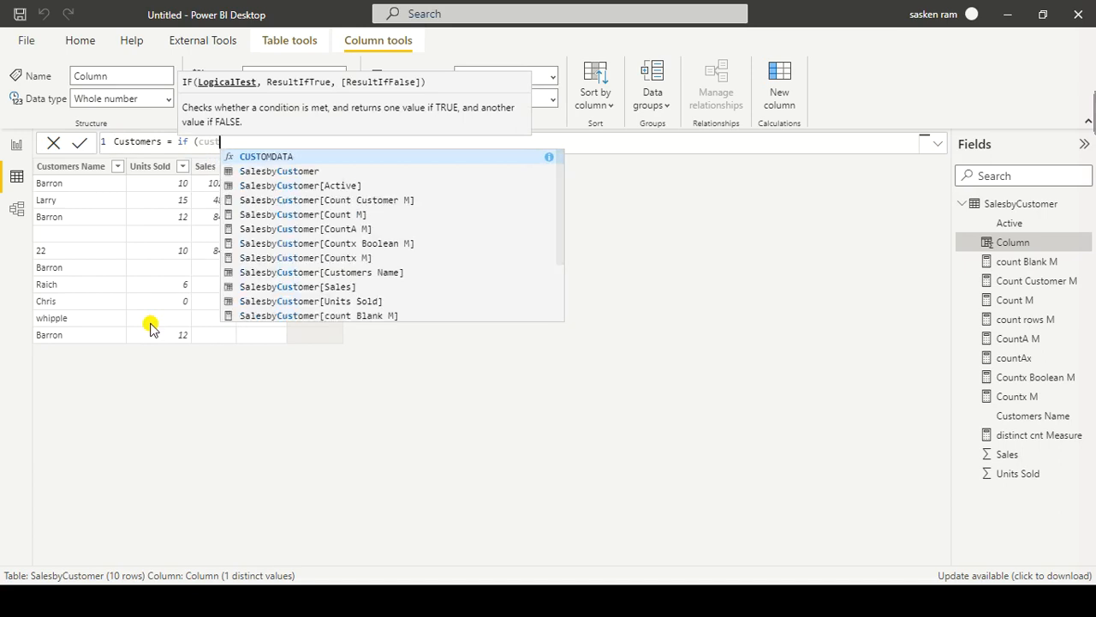
text(omers)
key(Tab)
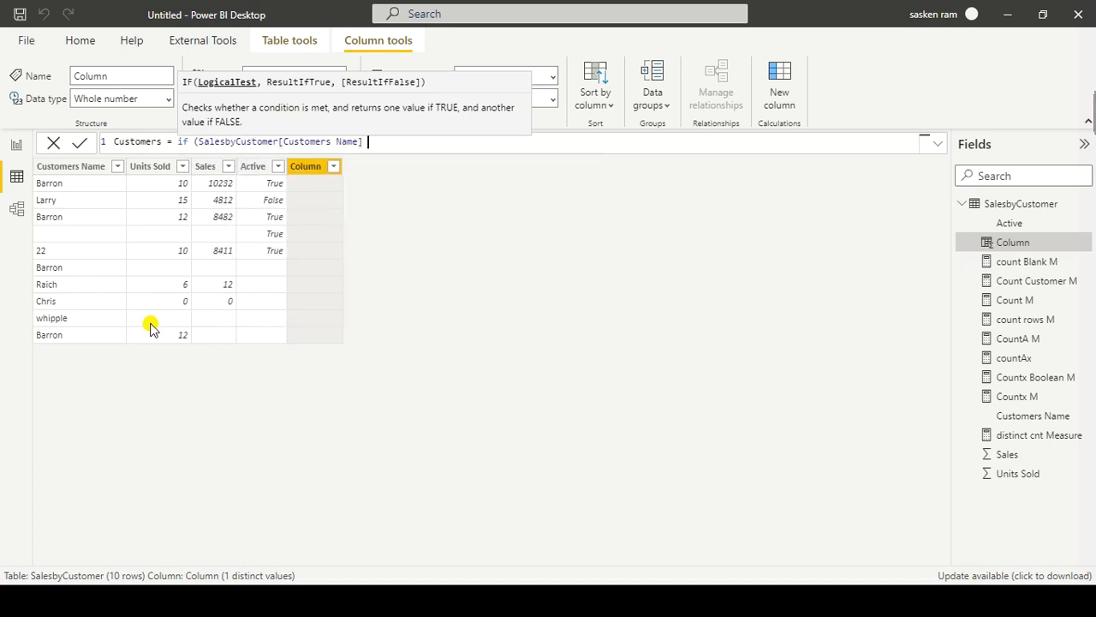
text(= "", BLANK())
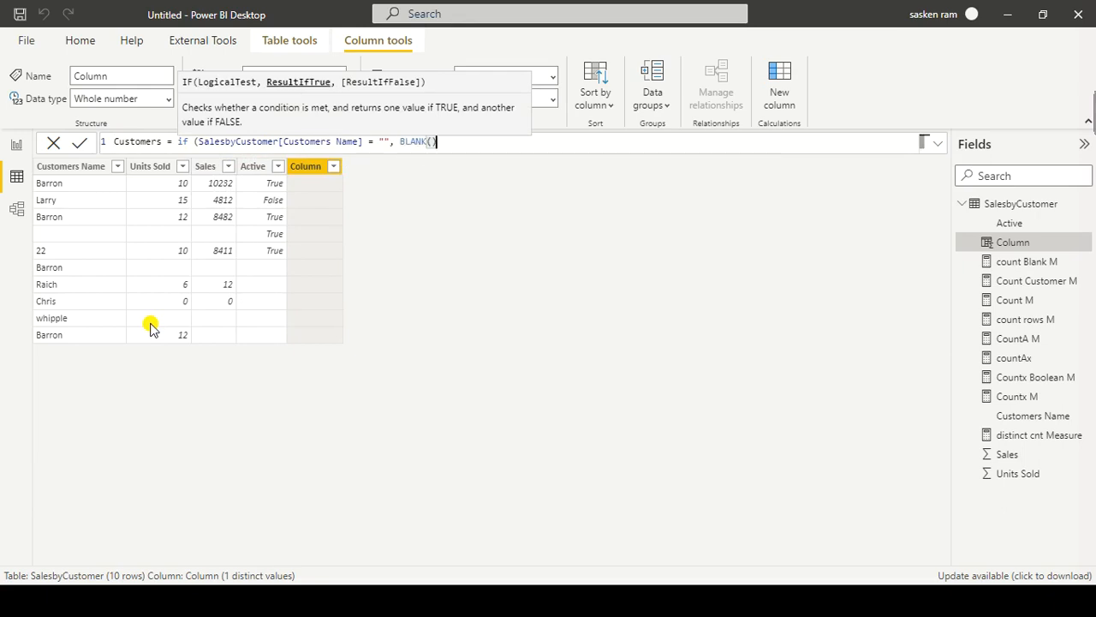
text(,)
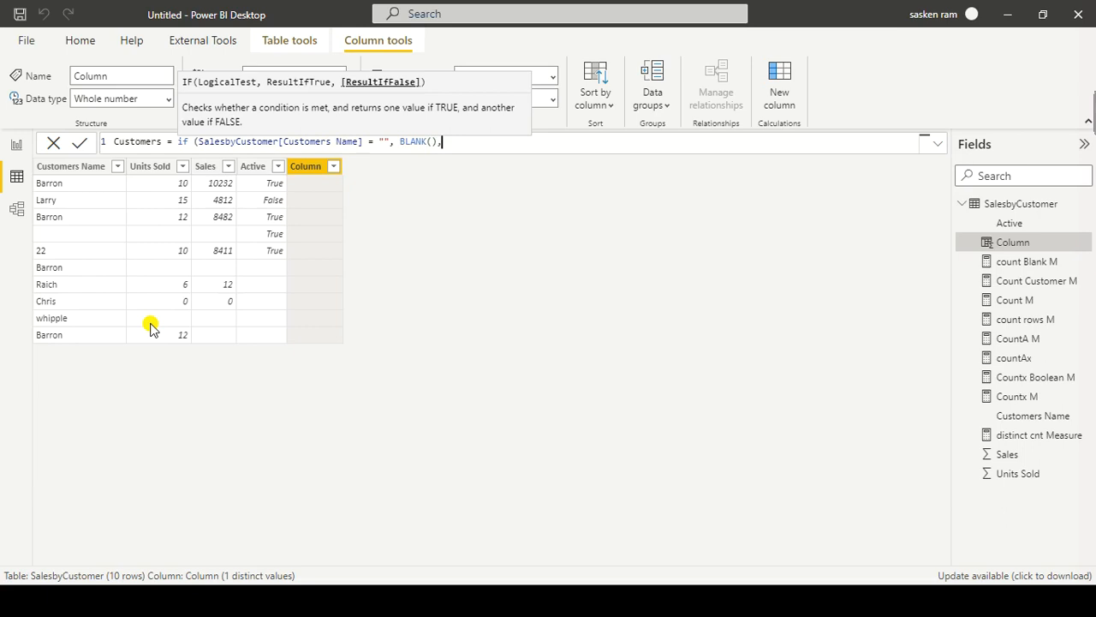
Step: Complete the IF with SalesbyCustomer[Customers Name] as the false result, commit the column and return to the report view
text(customer)
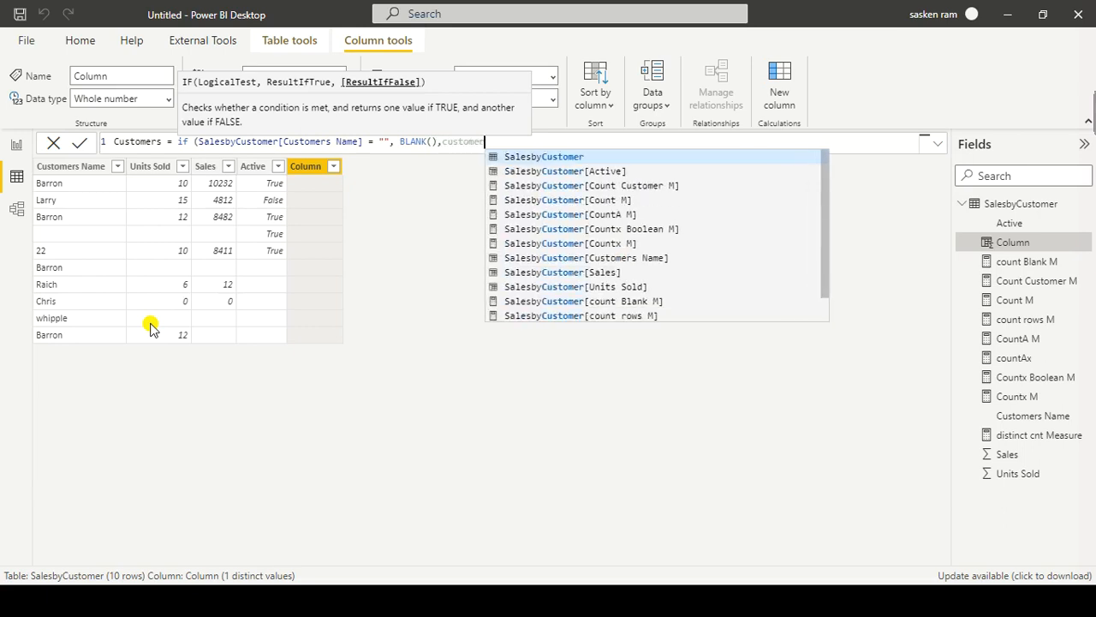
text(sn)
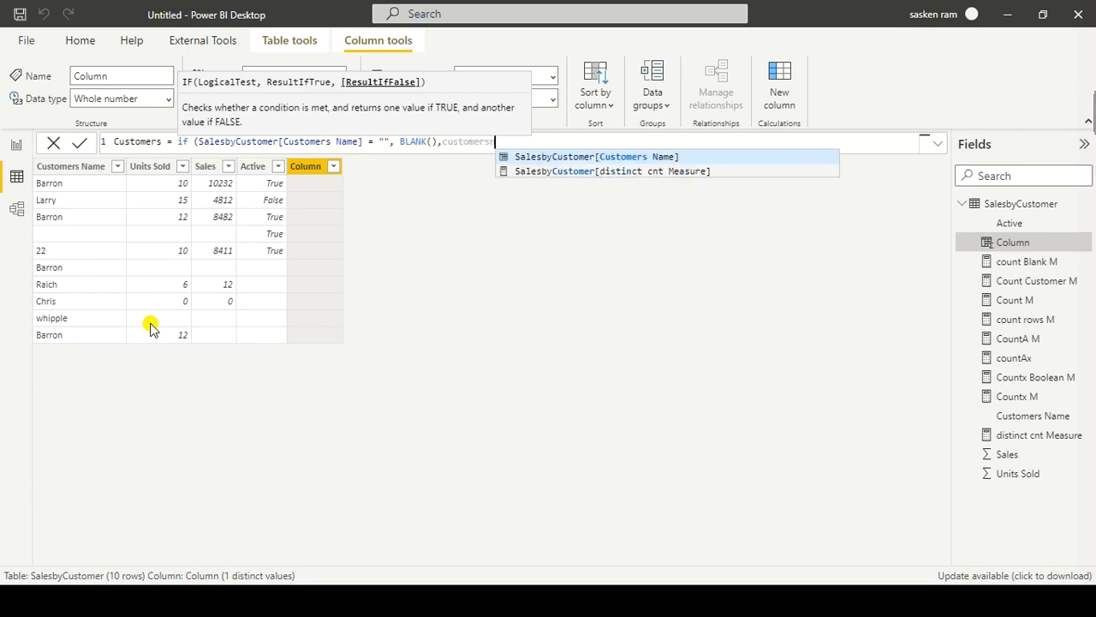
key(Tab)
text())
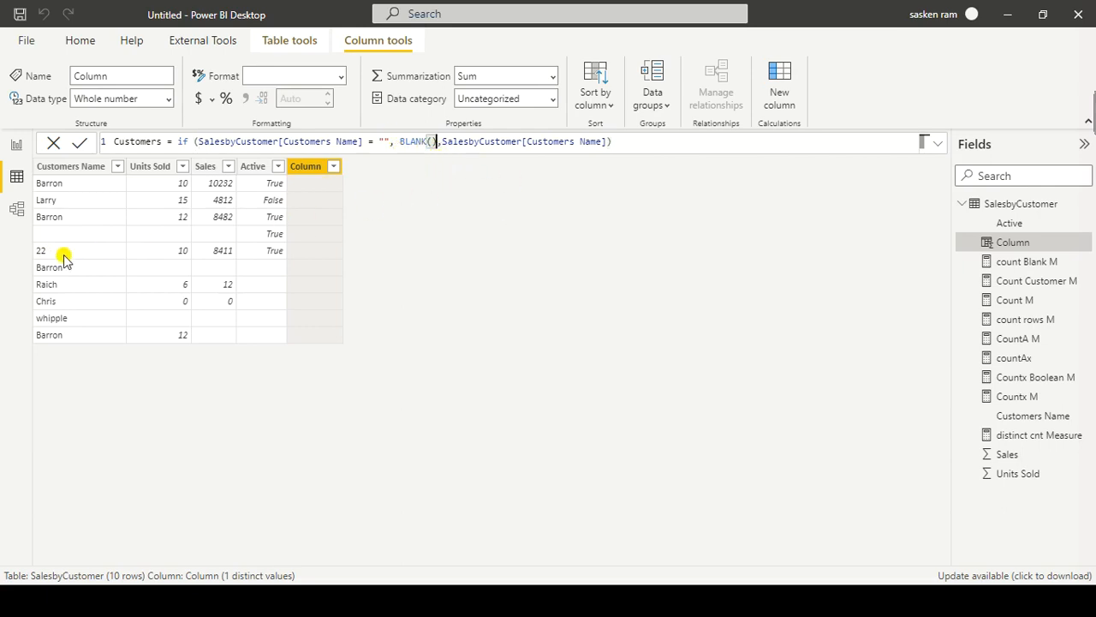
click(625, 142)
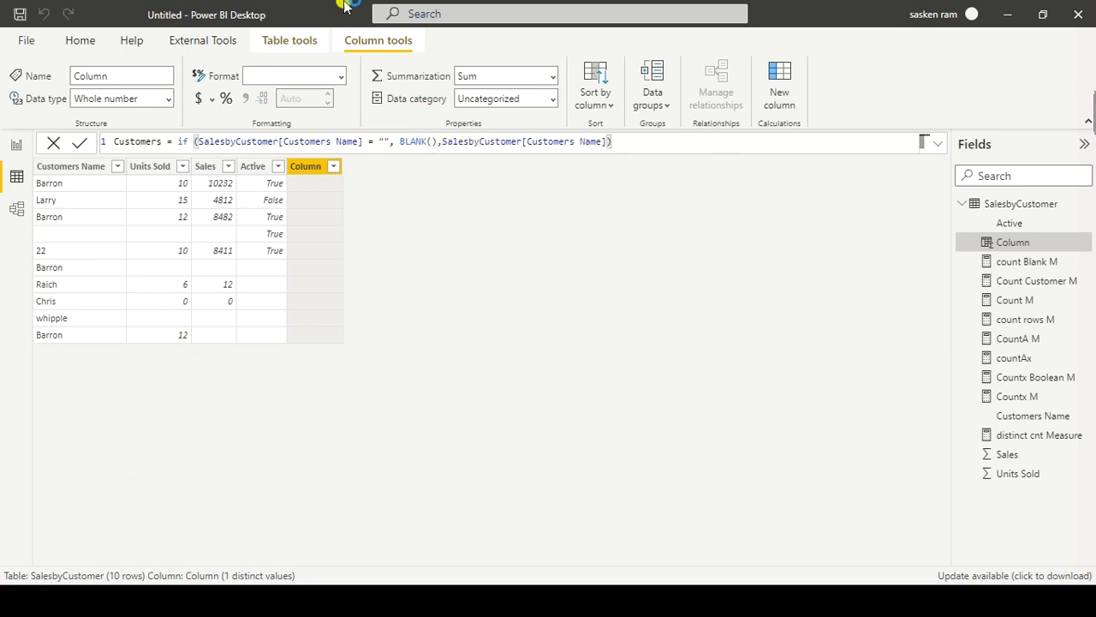
key(Return)
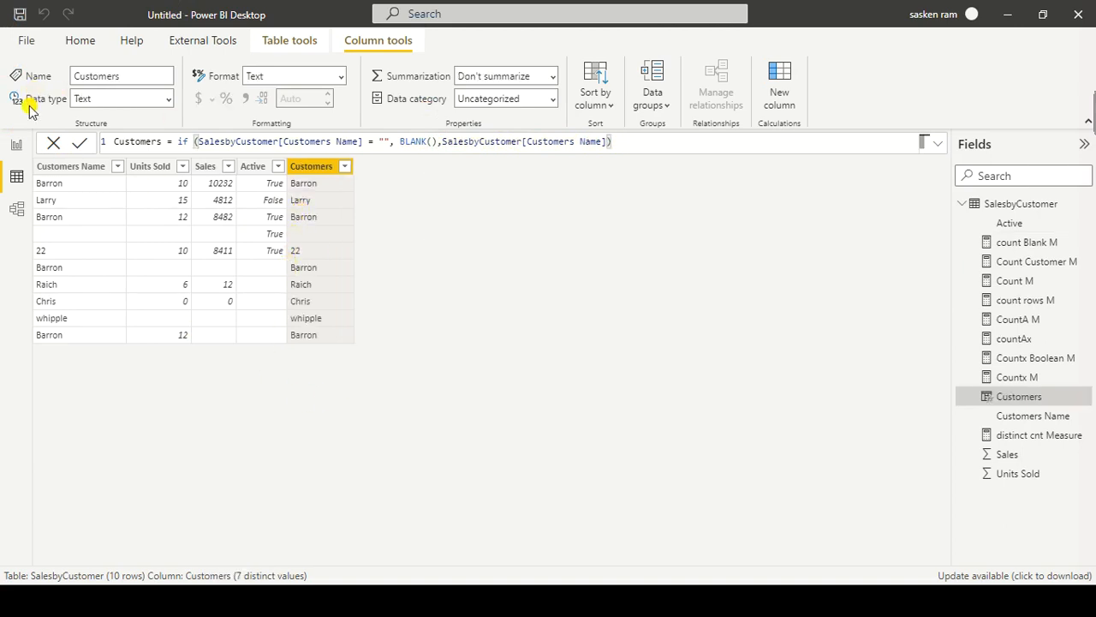
click(16, 145)
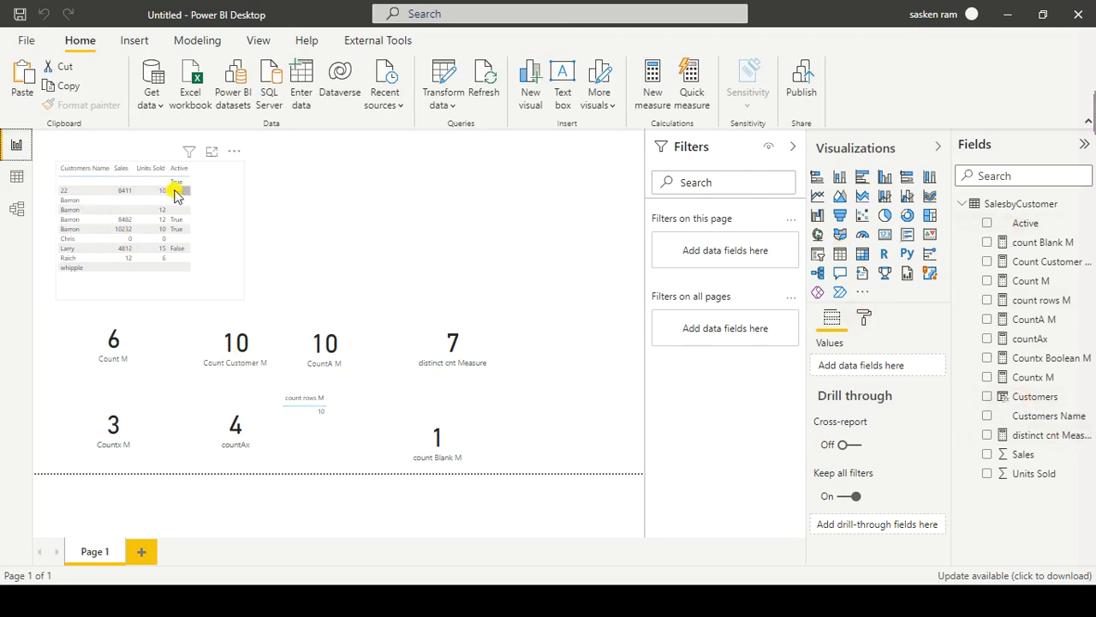
click(1076, 409)
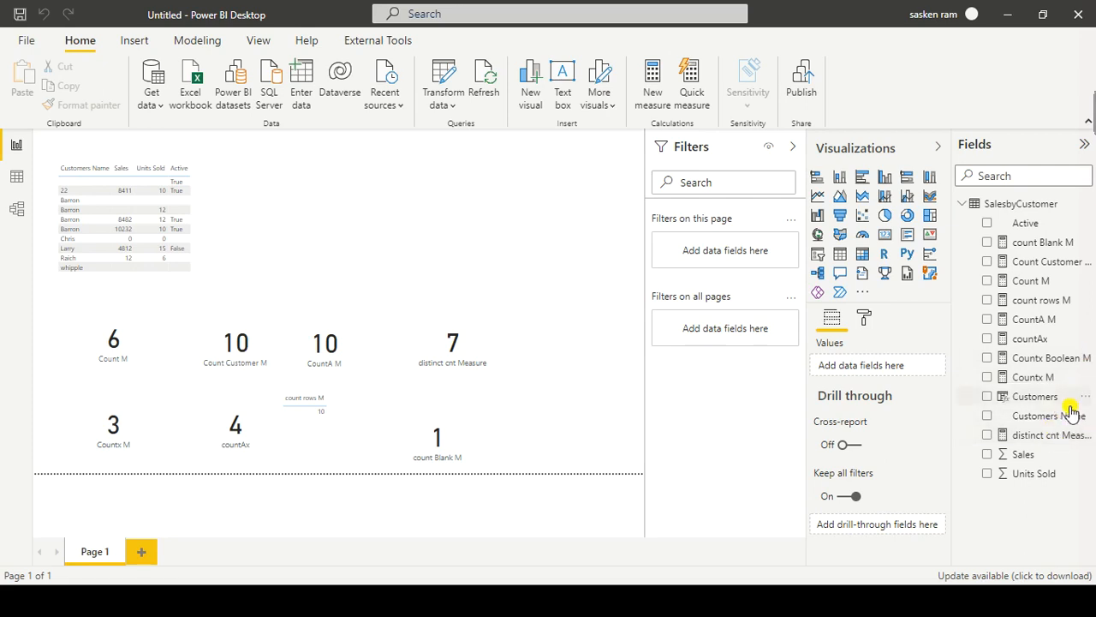
drag(993, 397, 255, 187)
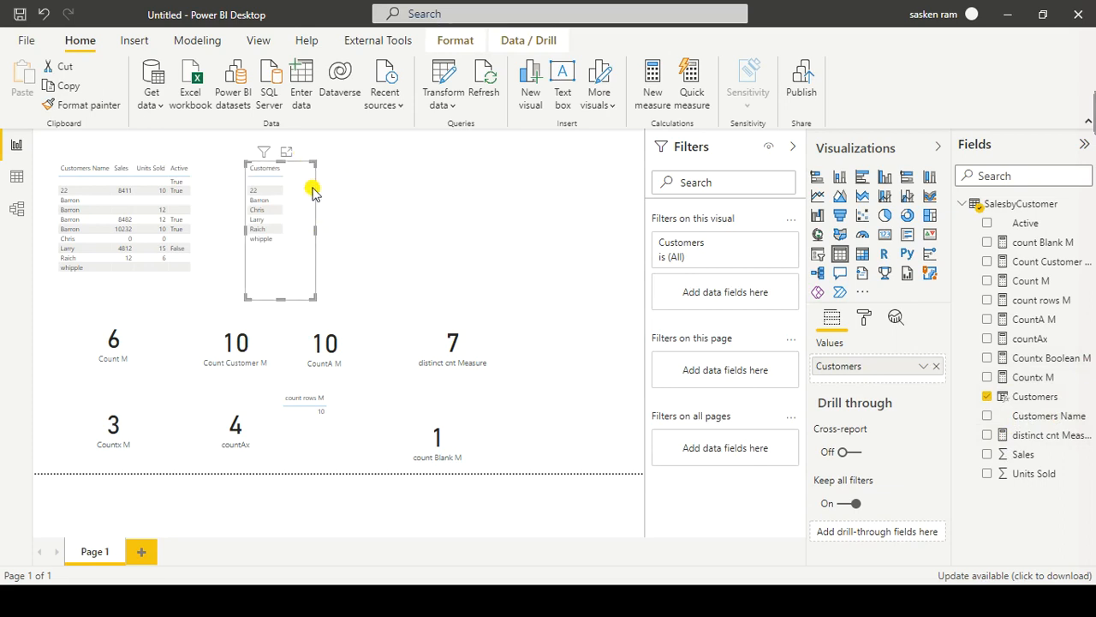
key(Delete)
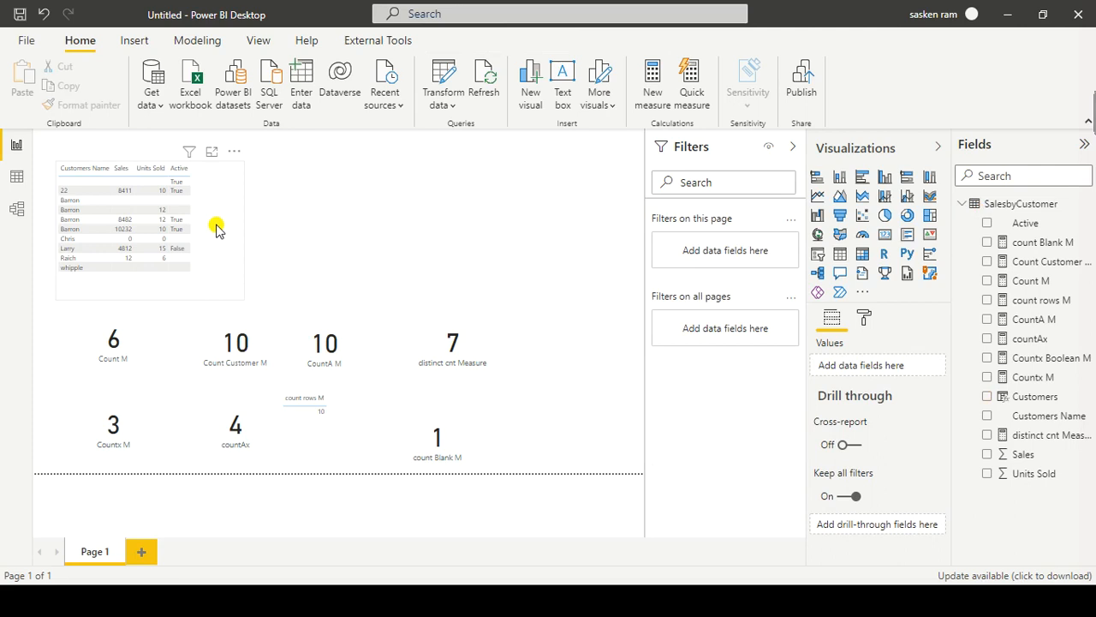
Step: Add the Customers column to the existing table visual and widen the visual
drag(1002, 398, 179, 184)
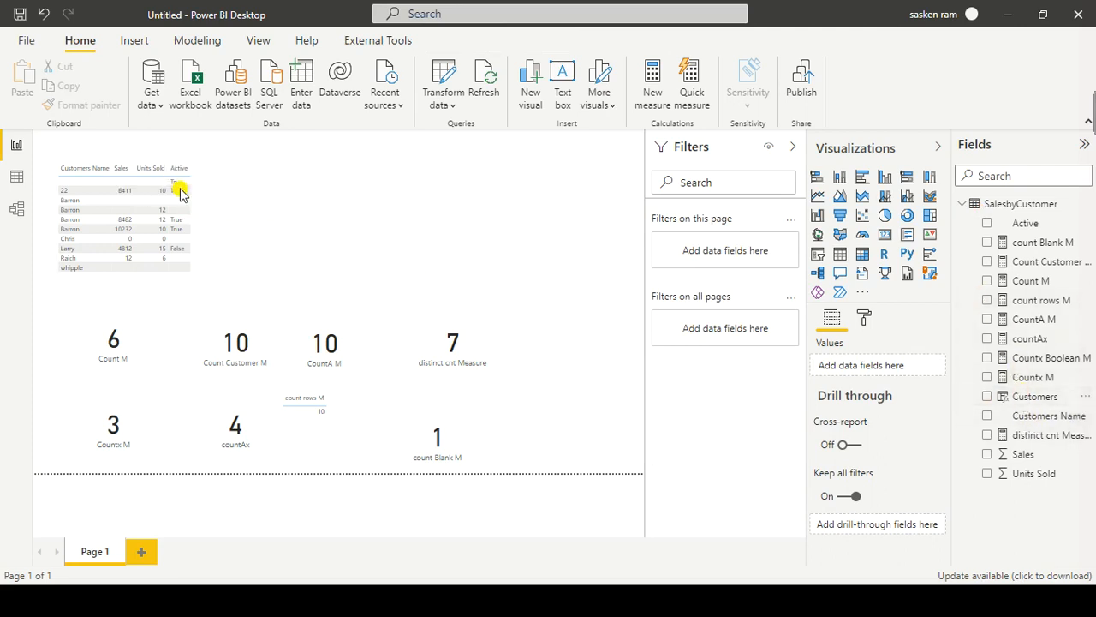
drag(243, 231, 384, 245)
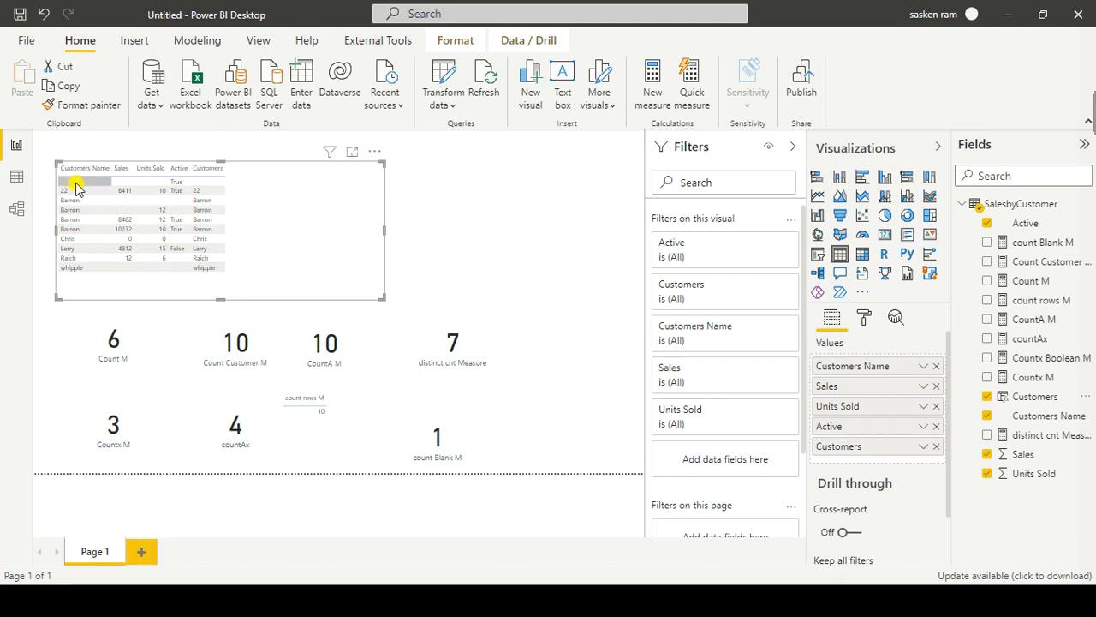
Step: Change the CountA M measure to count SalesbyCustomer[Customers] instead of the Customers Name column and commit it
click(347, 379)
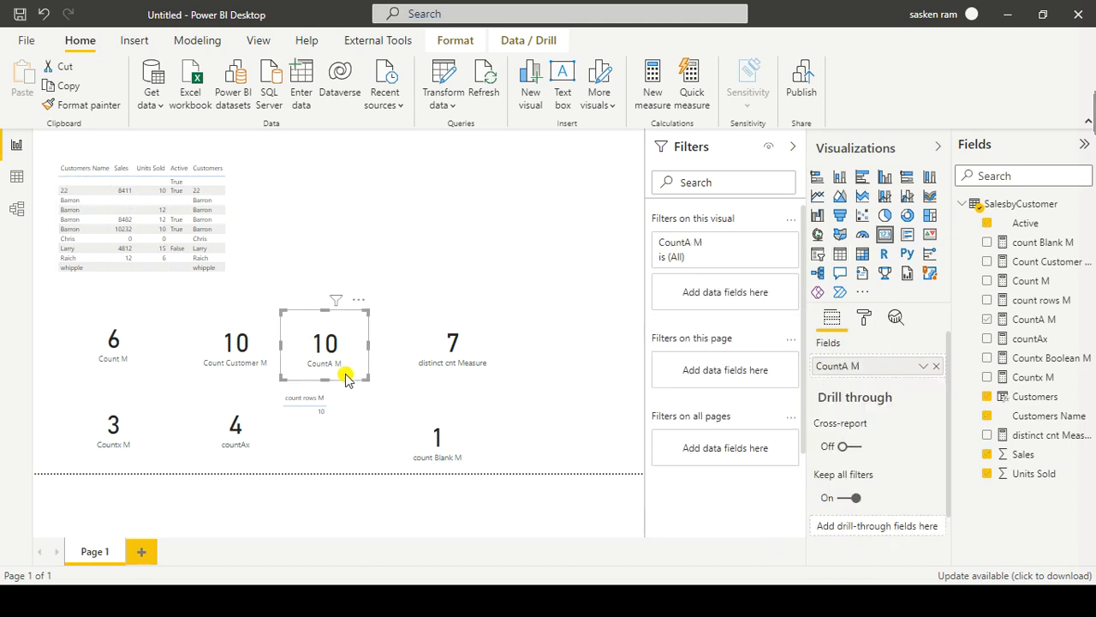
click(1045, 321)
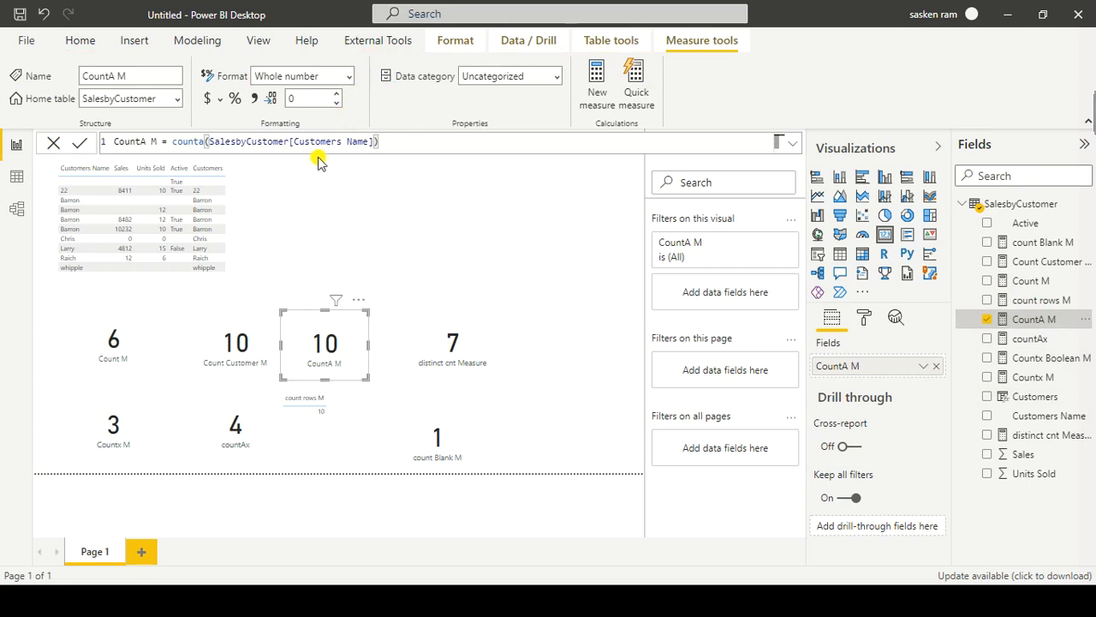
double_click(342, 143)
key(Escape)
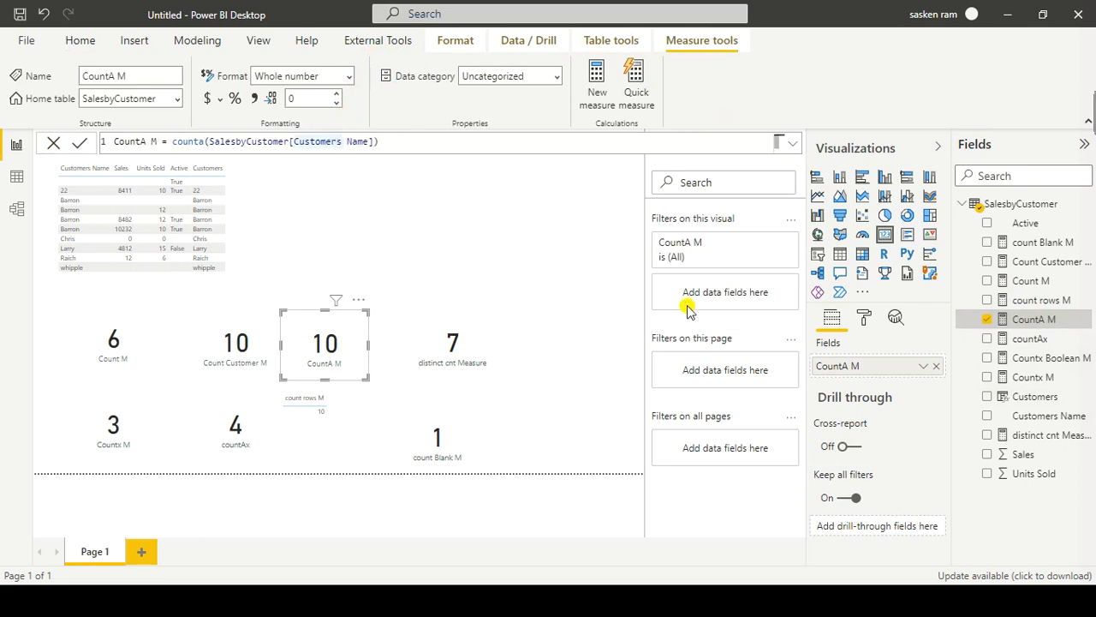
key(Delete)
key(Delete)
key(Delete)
key(Delete)
key(Delete)
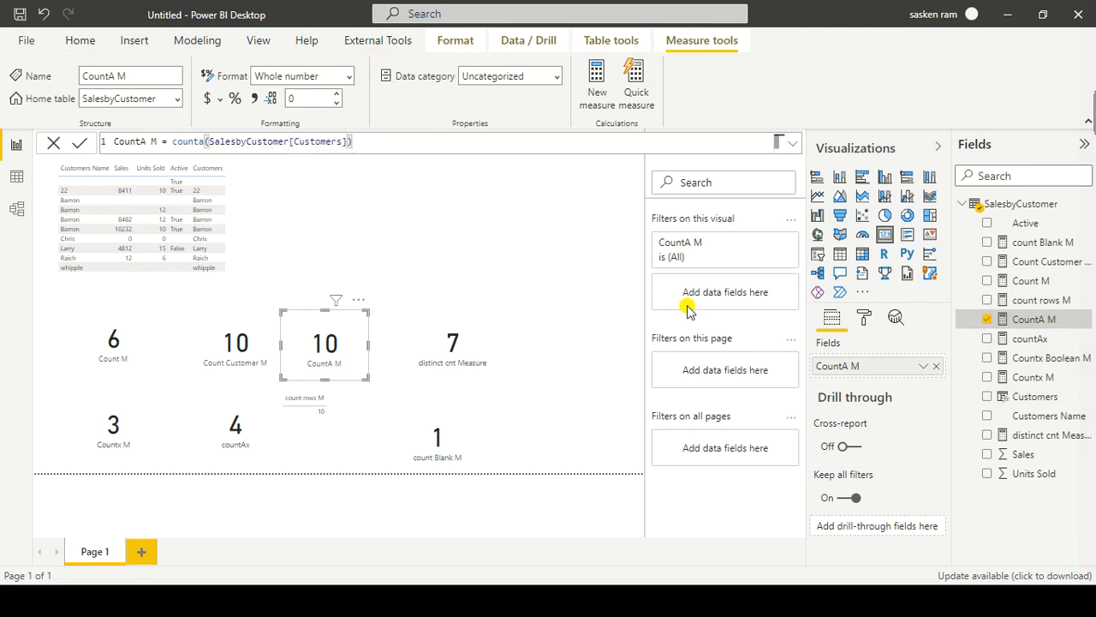
key(Return)
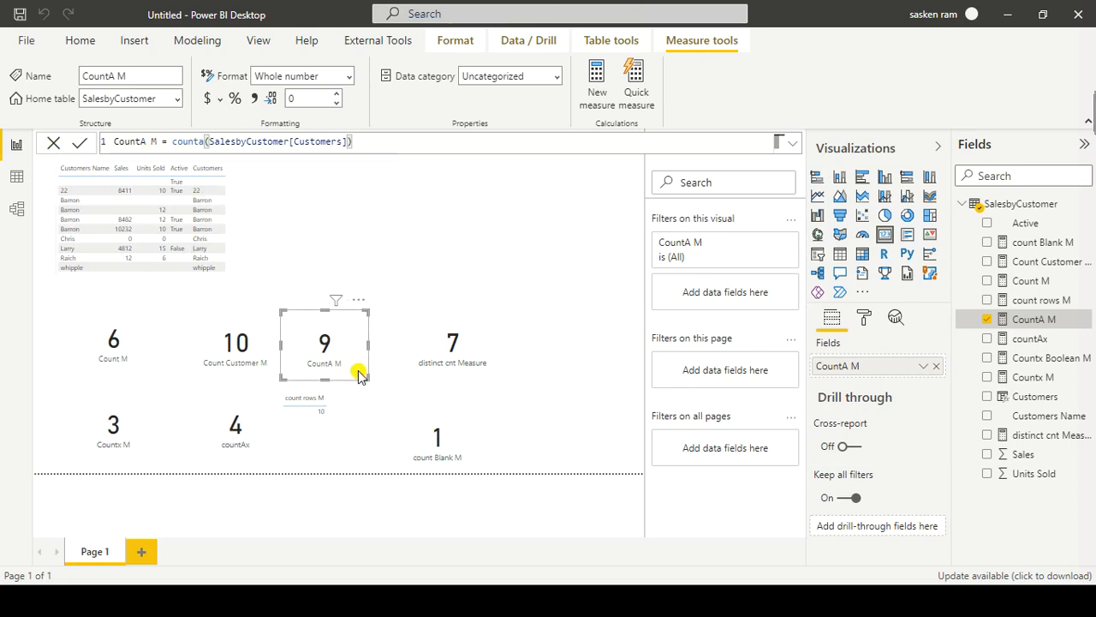
Step: Move the CountA M card away from the other cards into the empty area beside the table visual
drag(340, 353, 365, 314)
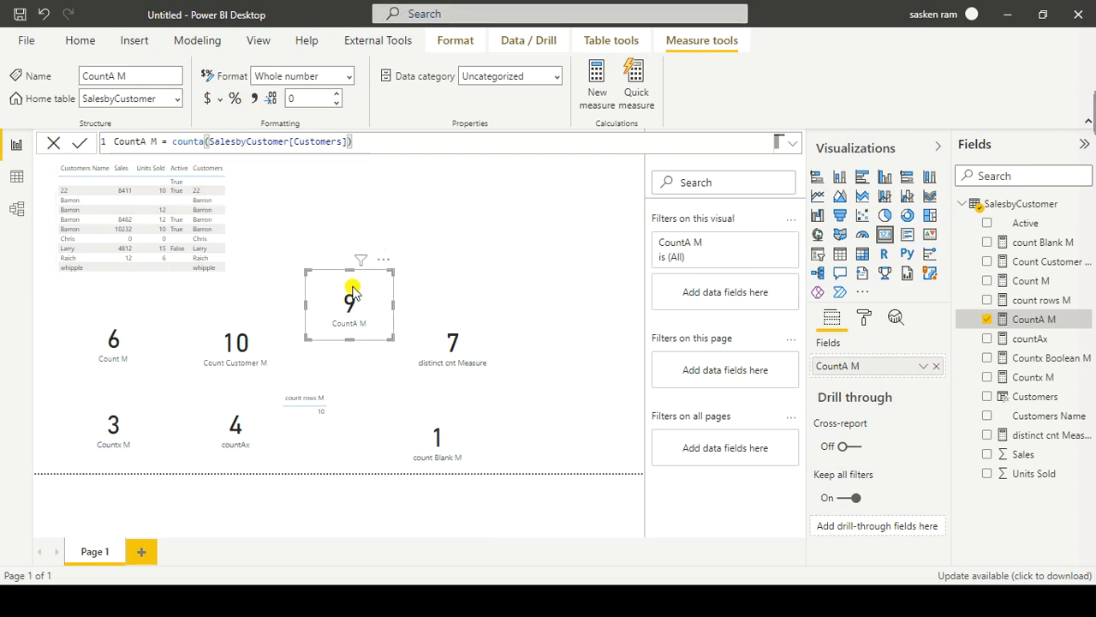
drag(385, 277, 590, 237)
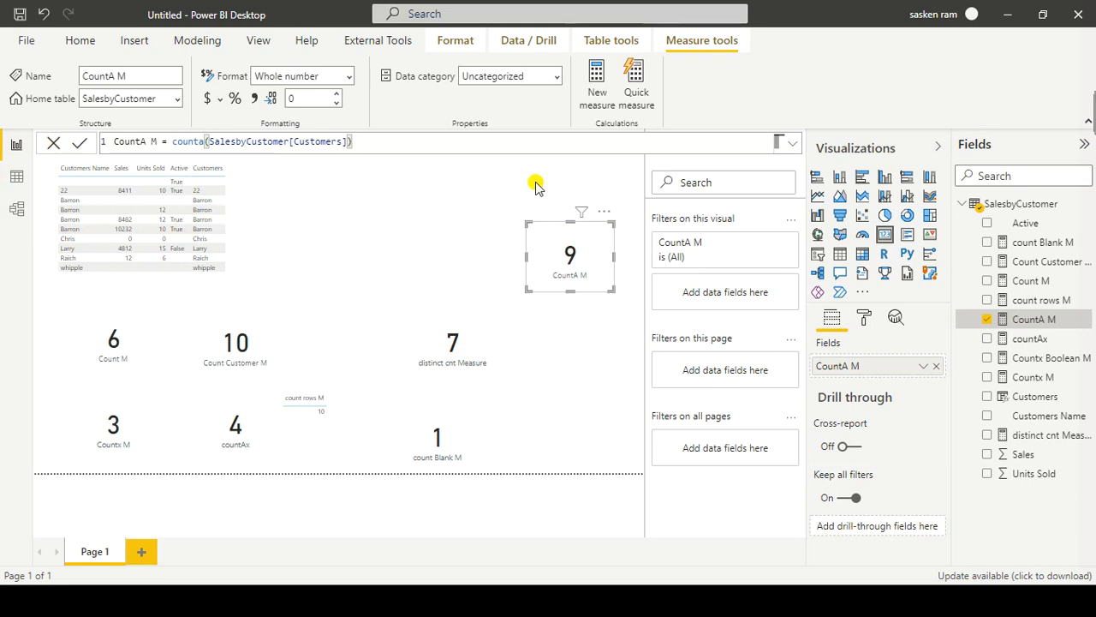
Step: Switch to PowerPoint, start the slide show and review the slides on COUNT and the count functions comparison
key(alt+Tab)
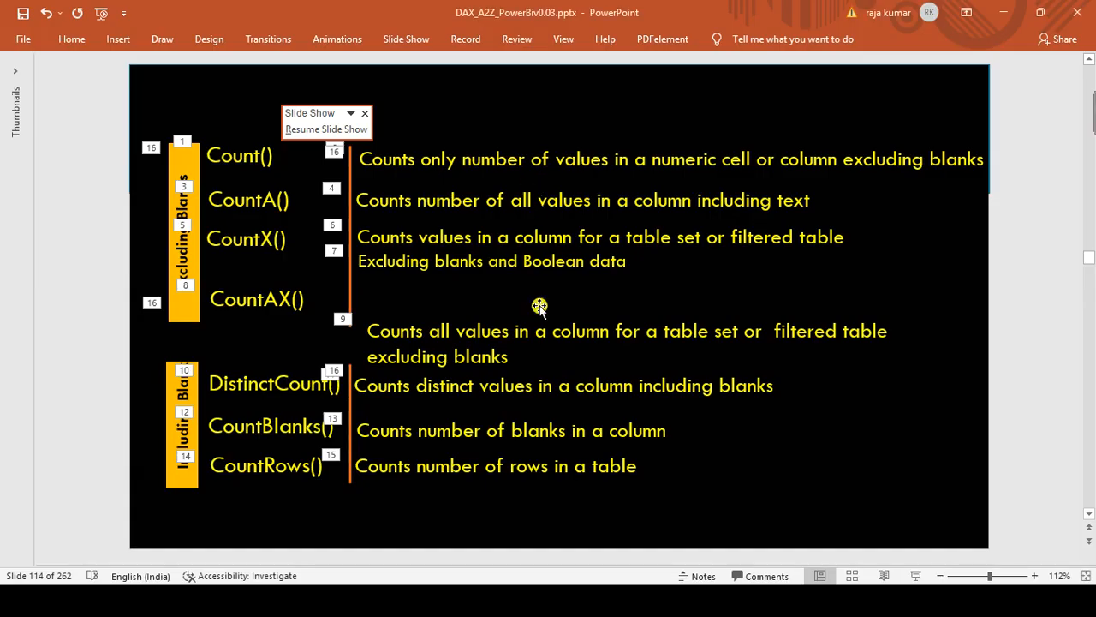
click(916, 575)
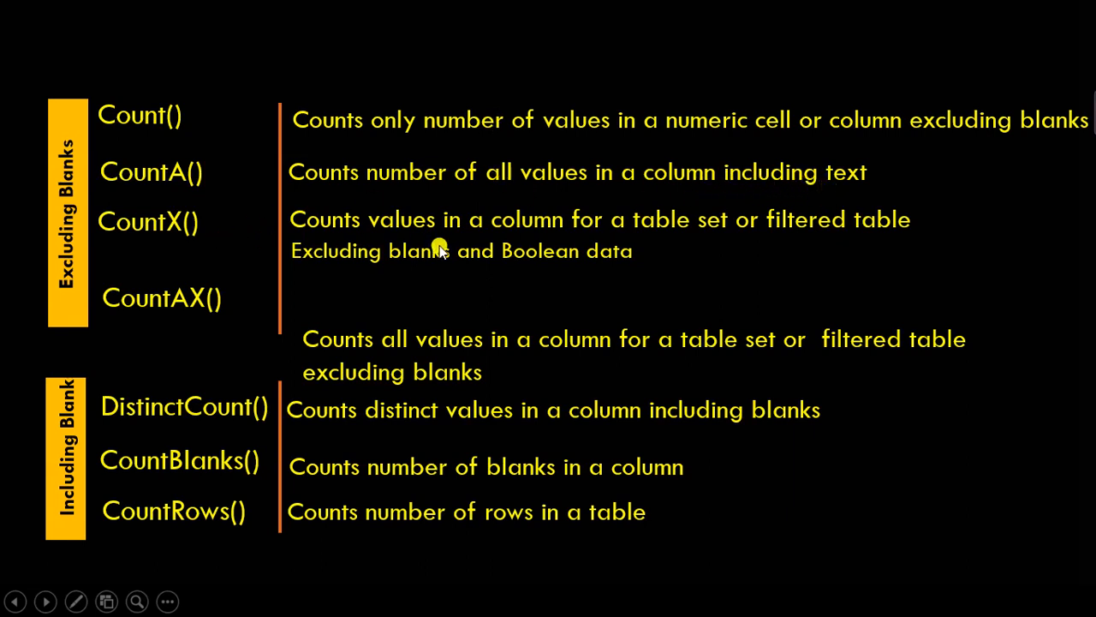
click(381, 261)
key(Left)
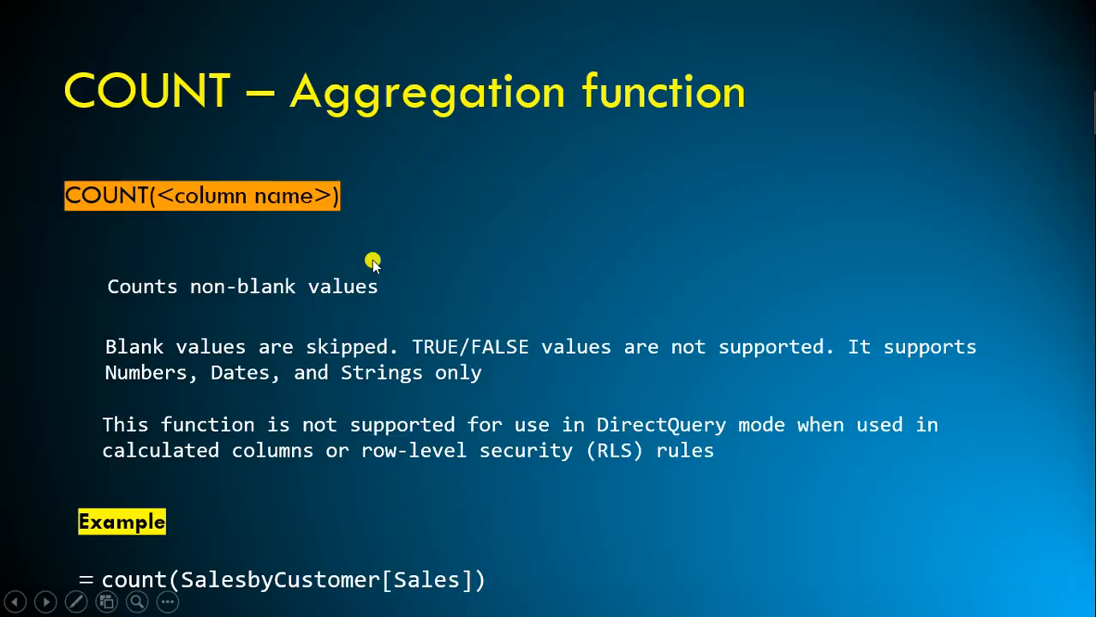
key(Left)
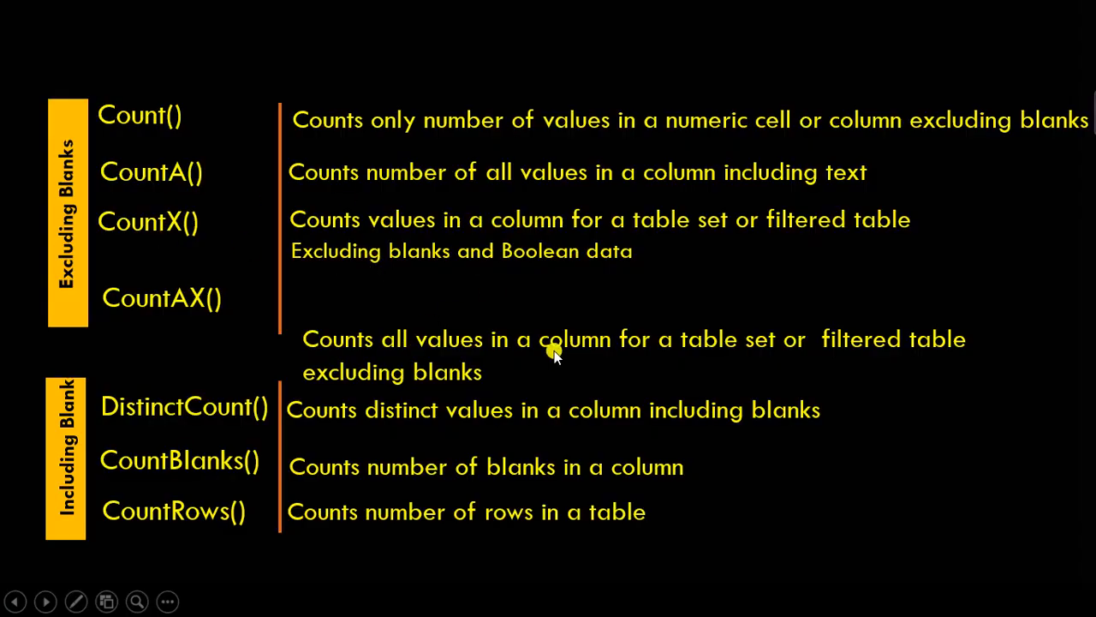